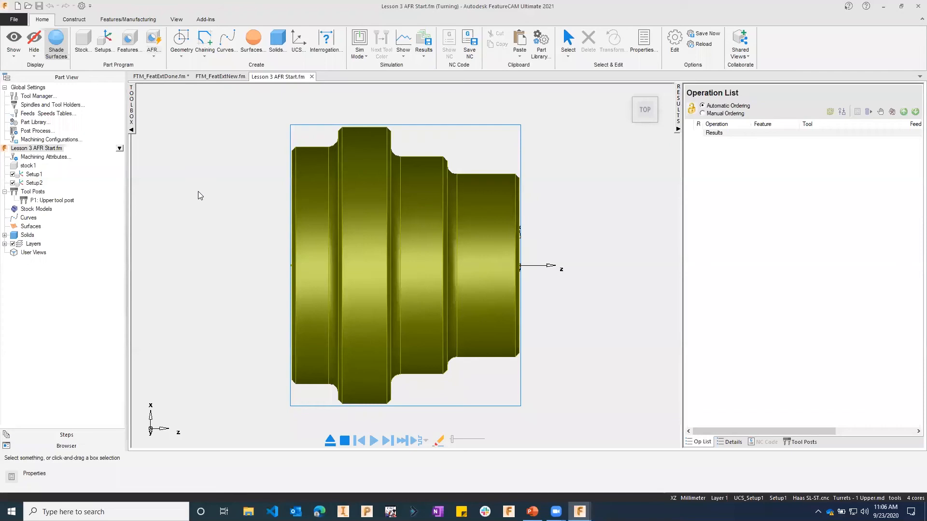
# Step: Review the dimensions and material of the round stock in the stock1 properties
pyautogui.click(27, 166)
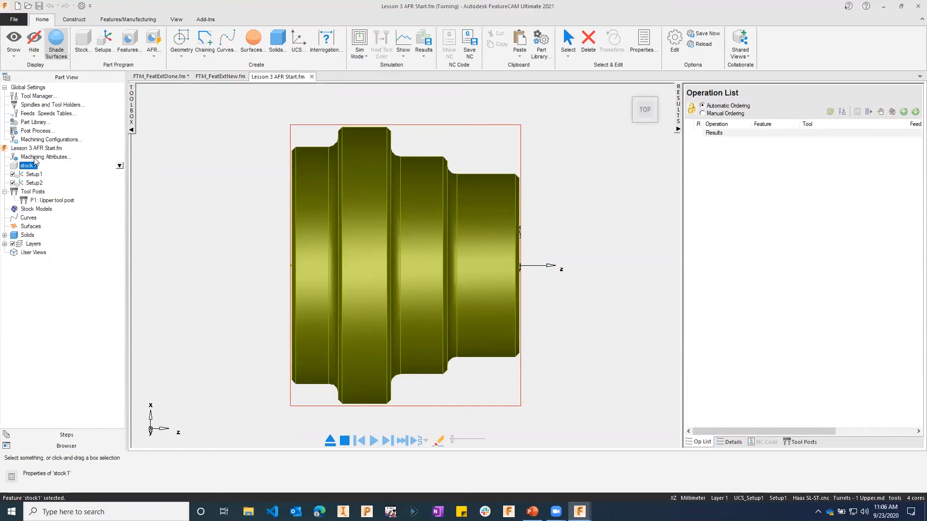
pyautogui.click(28, 167)
pyautogui.doubleClick(29, 167)
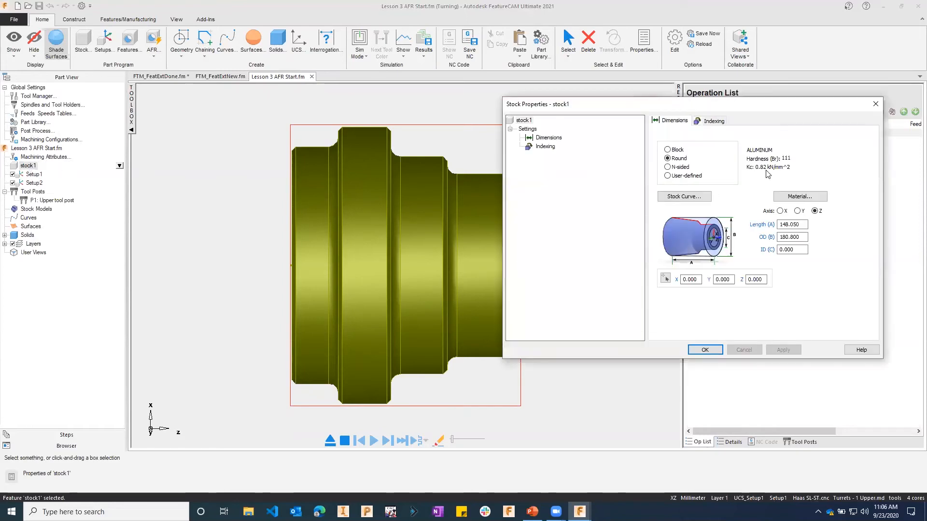
pyautogui.click(704, 349)
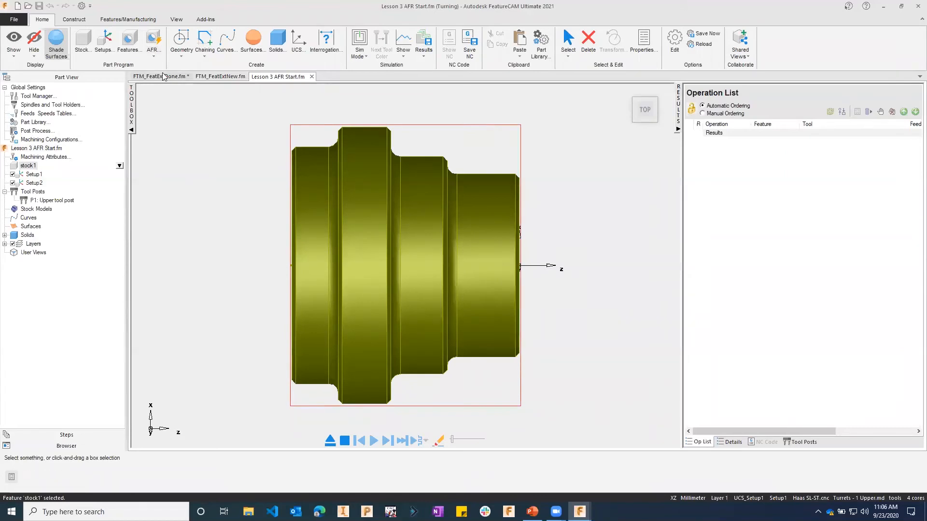
# Step: Run Automatic Feature Recognition for Setup1 and Setup2, keeping the bore, face, hole and turn features for Setup1
pyautogui.click(152, 42)
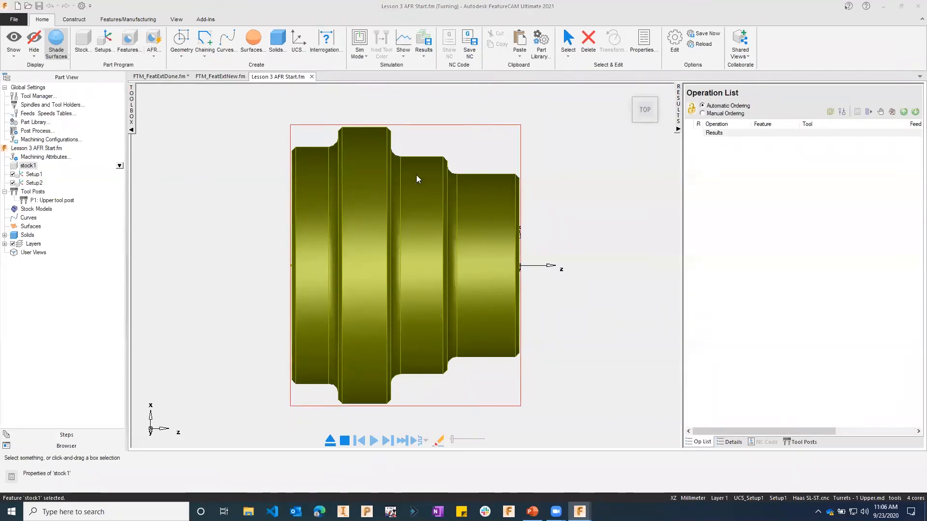
pyautogui.click(787, 289)
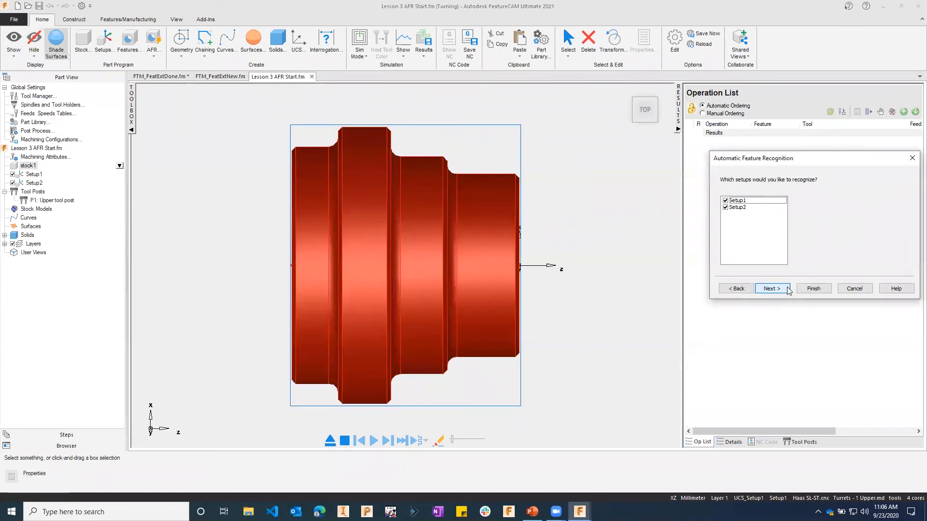
pyautogui.click(780, 289)
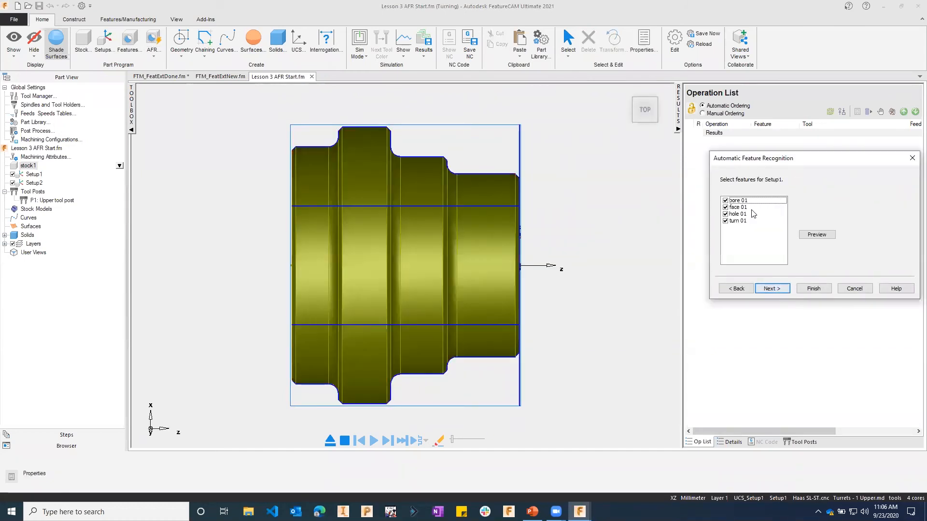
pyautogui.click(738, 201)
pyautogui.click(738, 208)
pyautogui.click(737, 214)
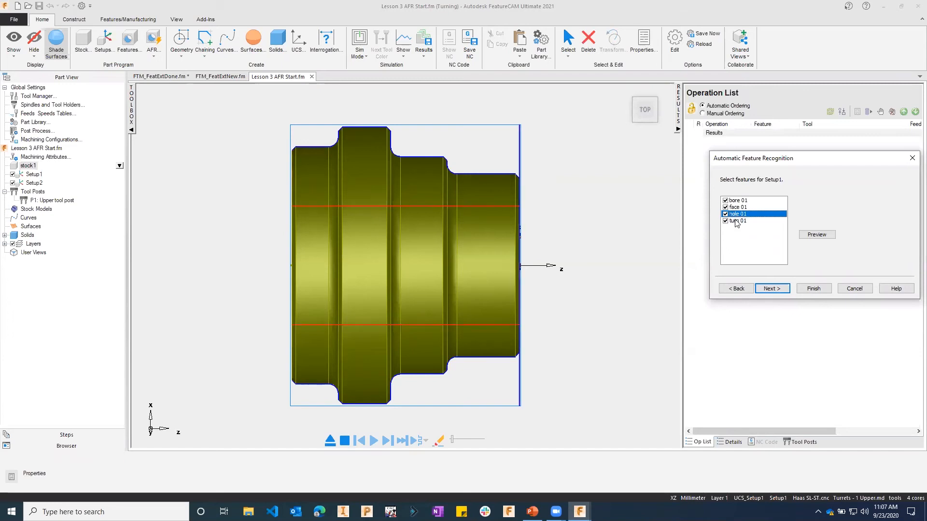
pyautogui.click(738, 221)
pyautogui.click(772, 287)
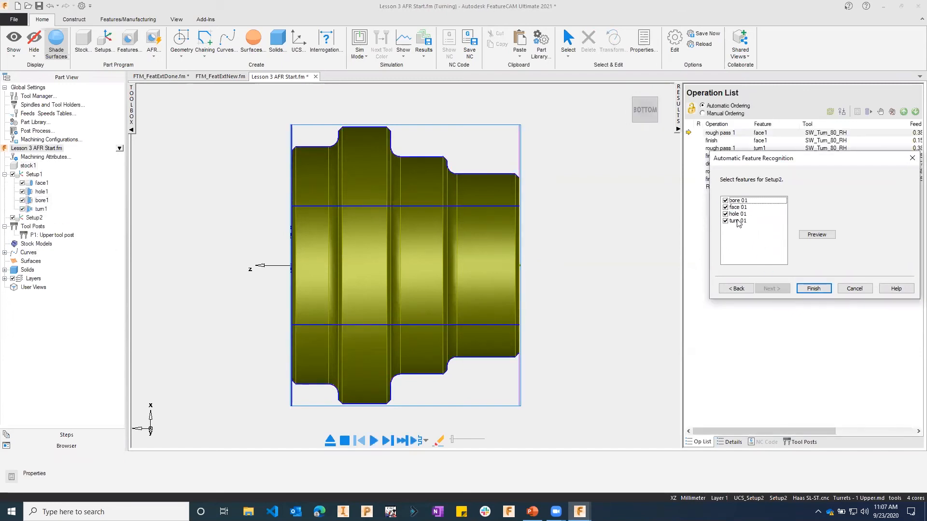
# Step: Exclude the bore and hole from Setup2, keep its face and turn features, and finish the feature recognition
pyautogui.click(726, 200)
pyautogui.click(726, 214)
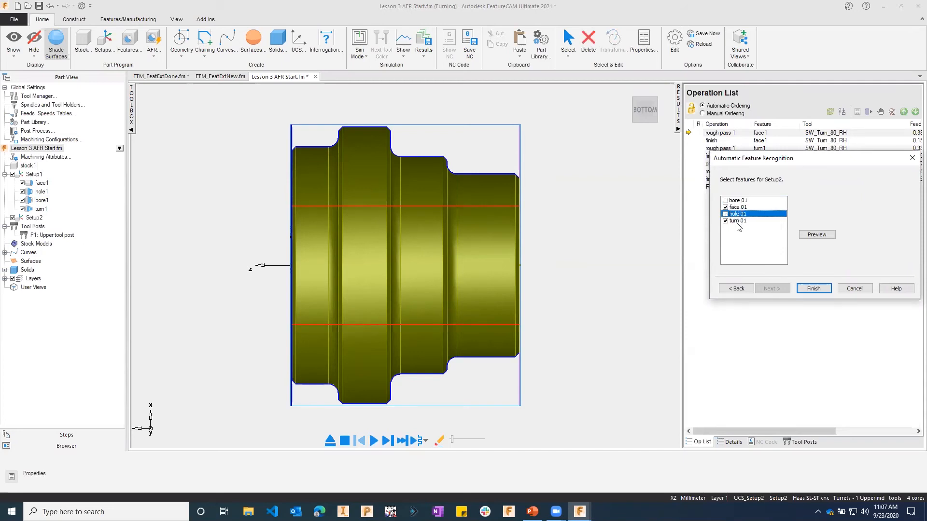
pyautogui.click(815, 289)
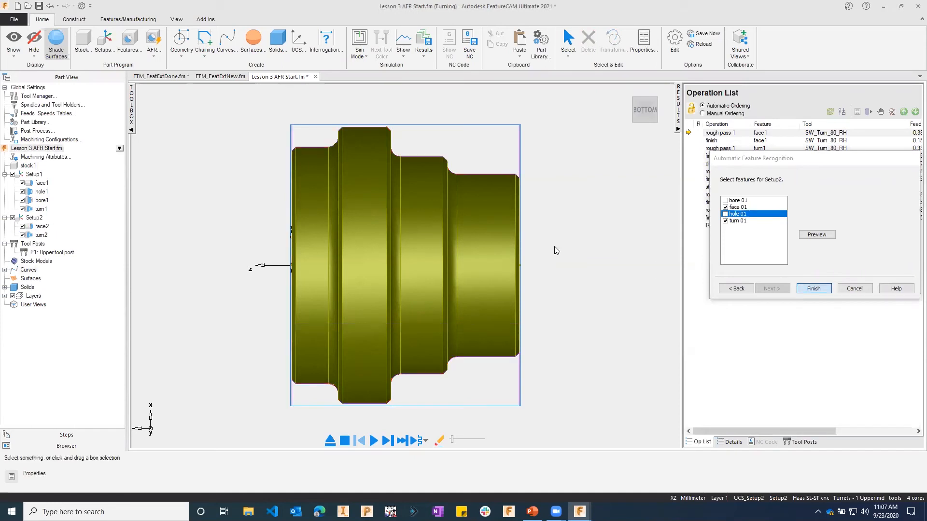
# Step: Run a 3D simulation of the recognized operations in both setups
pyautogui.click(361, 52)
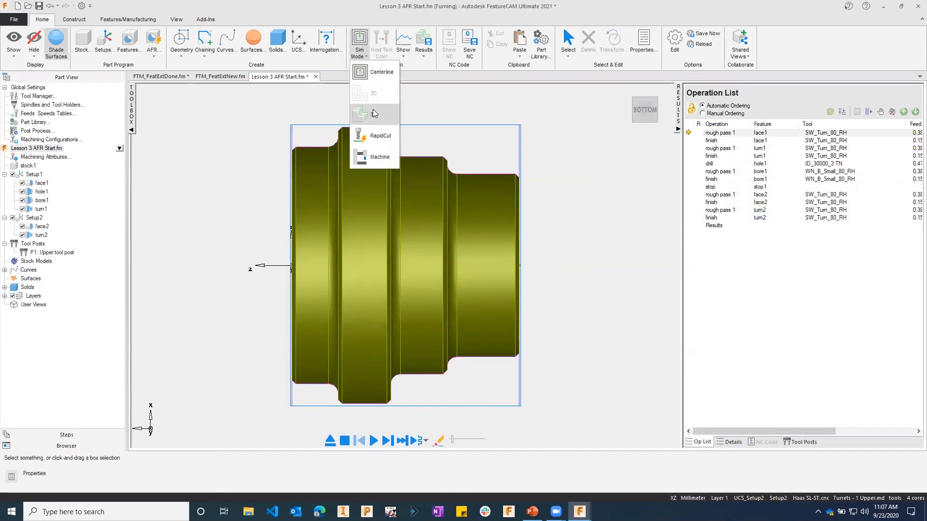
pyautogui.click(375, 114)
pyautogui.click(374, 441)
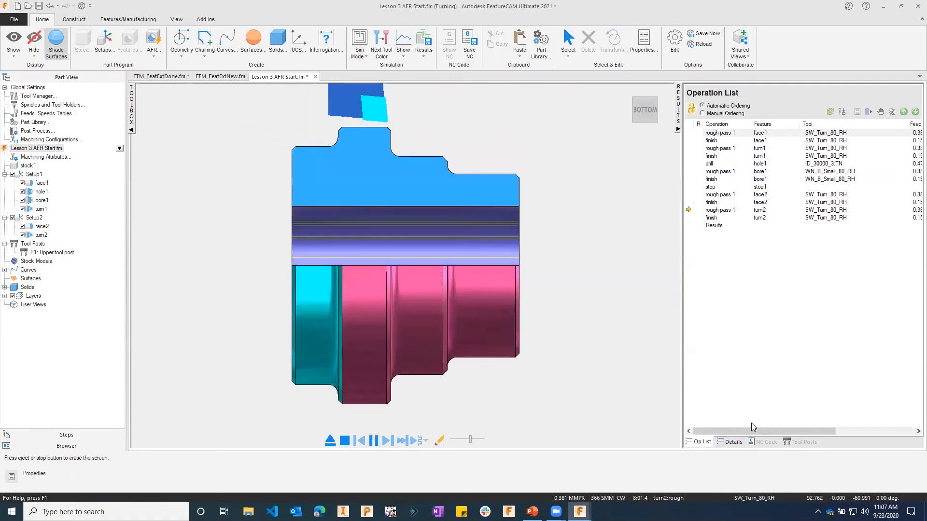
# Step: Review the generated NC code for the upper tool post, then close the simulation
pyautogui.click(765, 442)
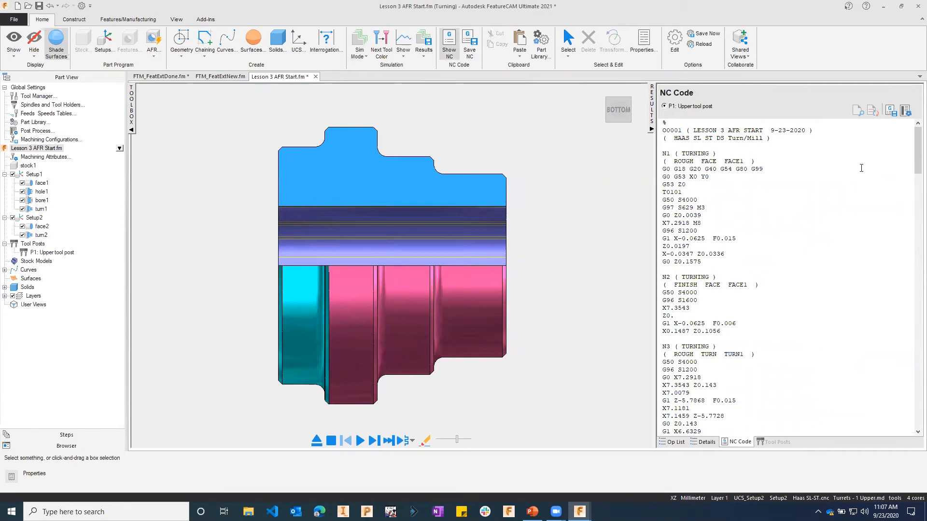
pyautogui.moveTo(913, 151)
pyautogui.mouseDown()
pyautogui.moveTo(913, 337)
pyautogui.moveTo(913, 144)
pyautogui.mouseUp()
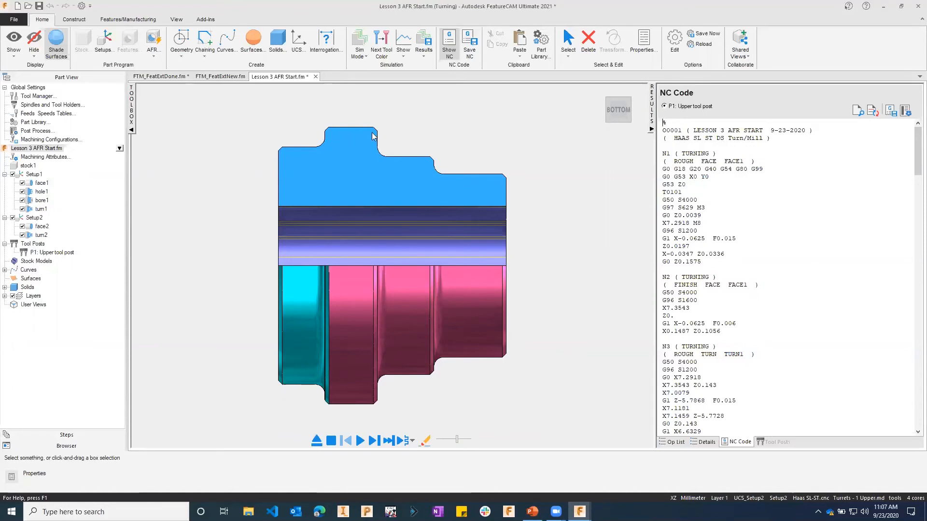
pyautogui.click(317, 440)
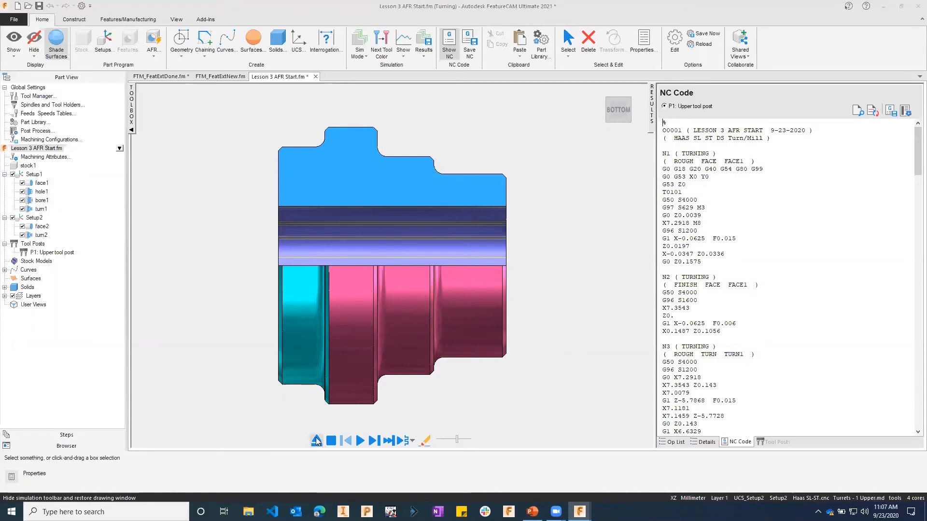
# Step: Set the spindle-side boundary of turn1's rough operation to -113.665 by picking a point on the largest diameter near the face2 side
pyautogui.doubleClick(30, 210)
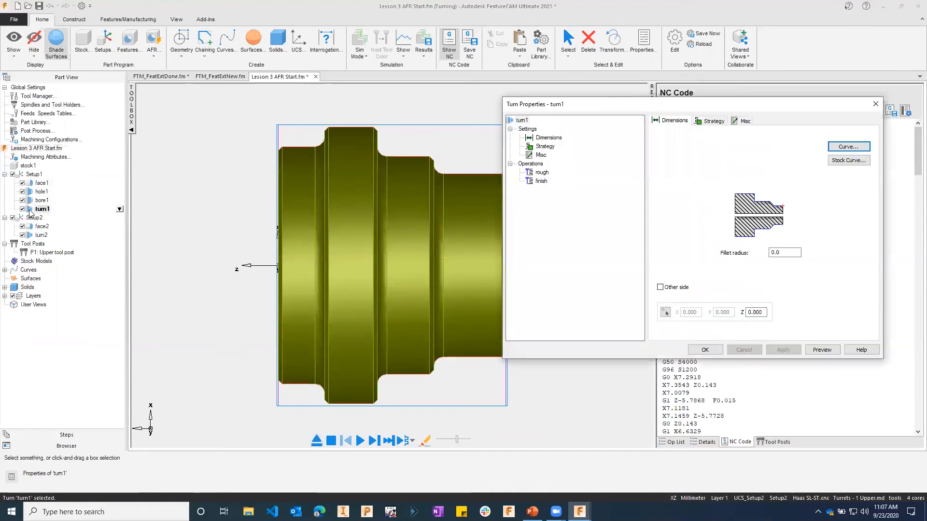
pyautogui.click(541, 173)
pyautogui.click(810, 122)
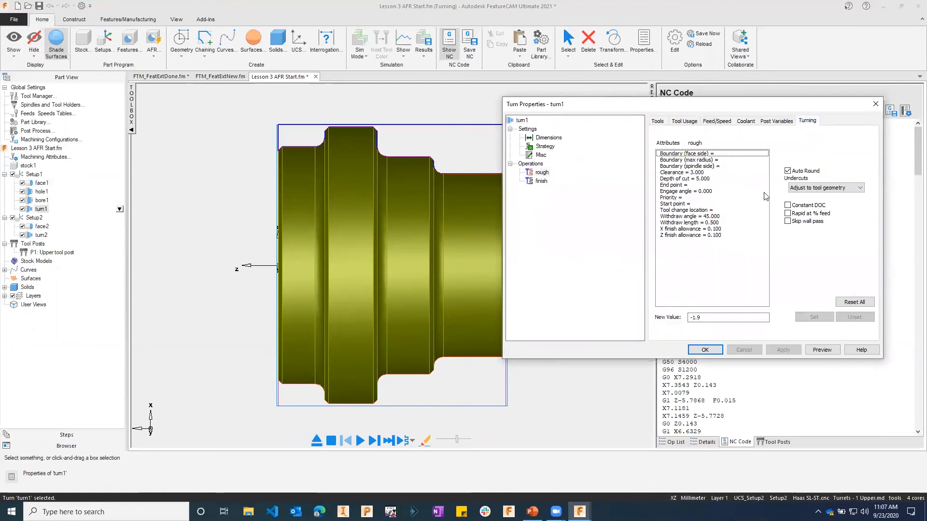
pyautogui.click(703, 166)
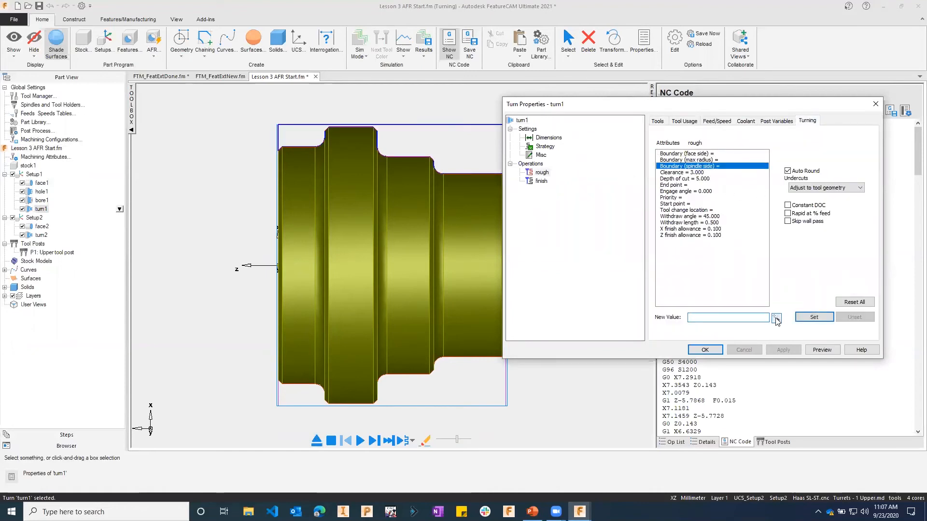
pyautogui.click(775, 317)
pyautogui.click(333, 183)
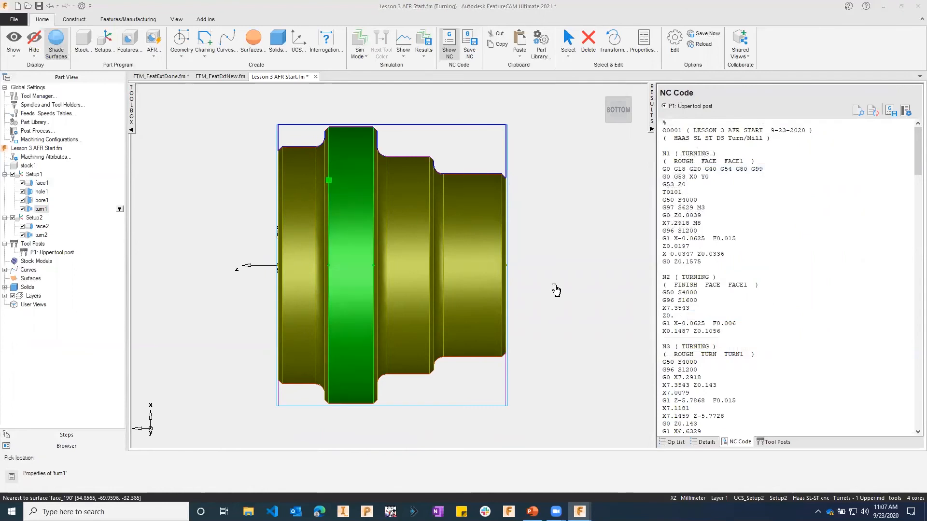
pyautogui.click(705, 350)
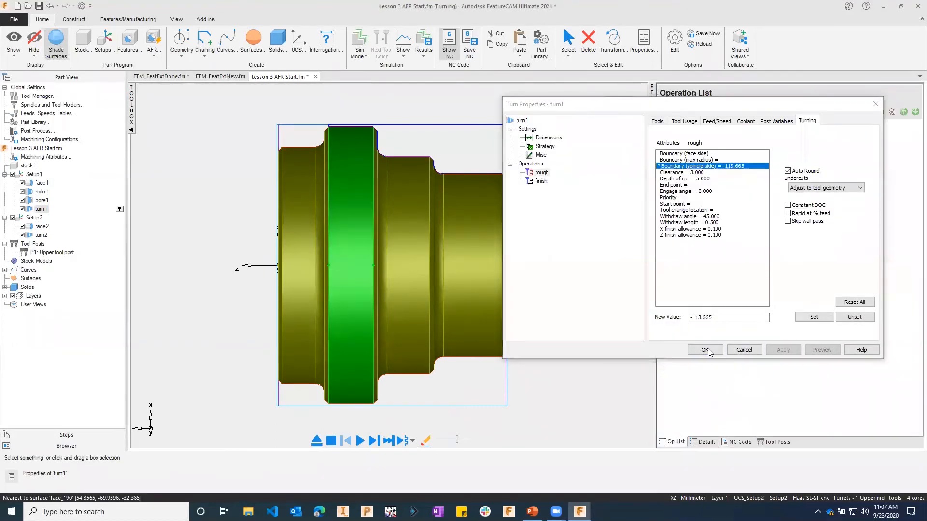
# Step: Set the spindle-side boundary of turn2's rough operation by picking a point on the largest diameter near its stepped, smaller-diameter side
pyautogui.click(36, 235)
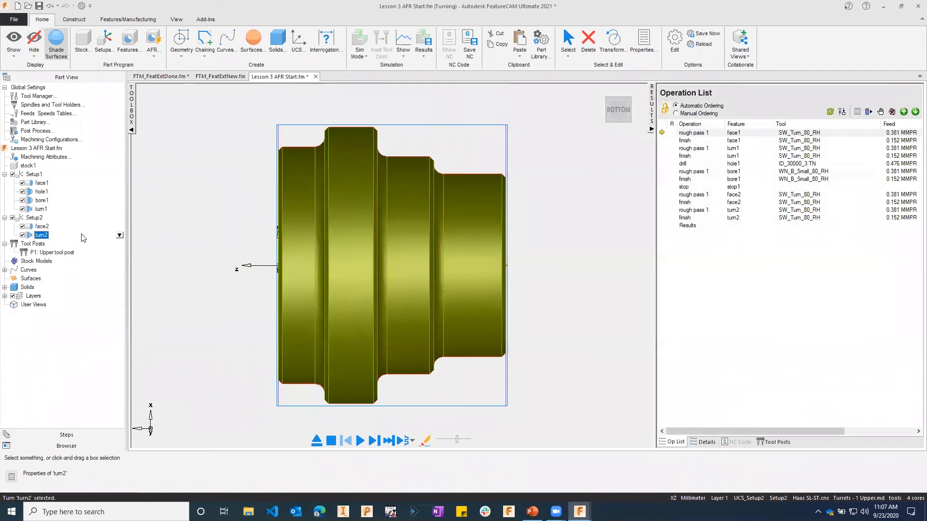
pyautogui.doubleClick(39, 235)
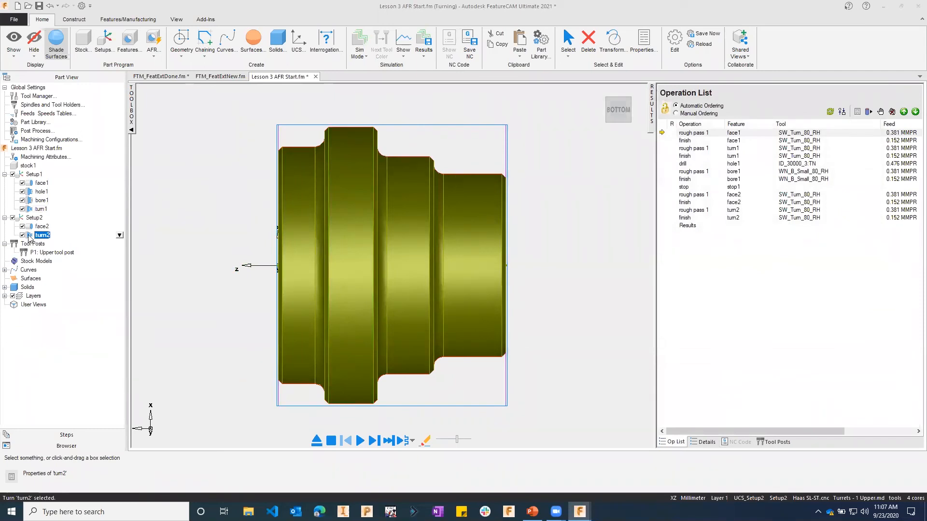
pyautogui.click(542, 172)
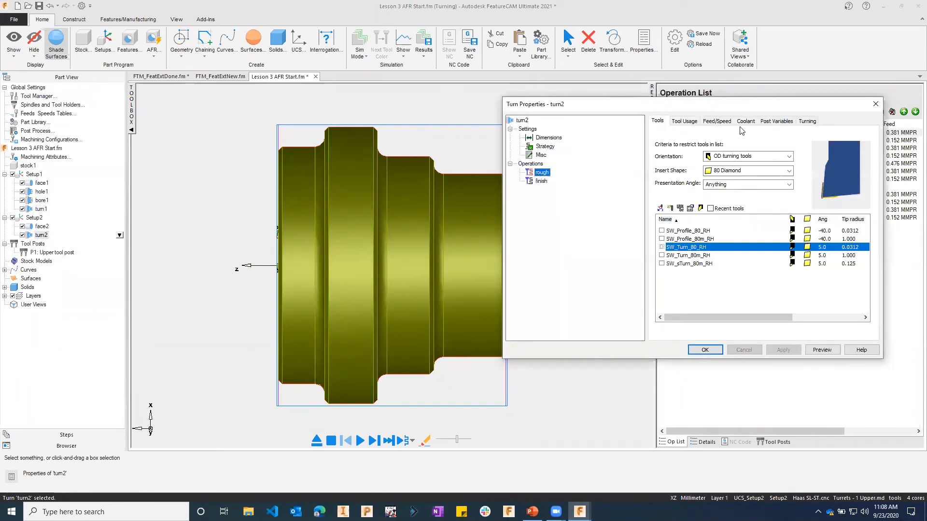
pyautogui.click(807, 121)
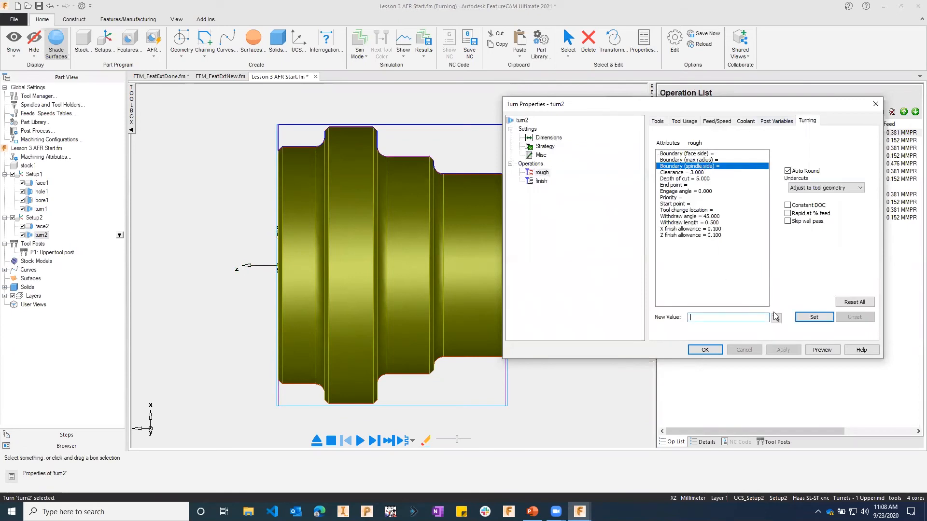
pyautogui.click(705, 349)
pyautogui.click(372, 169)
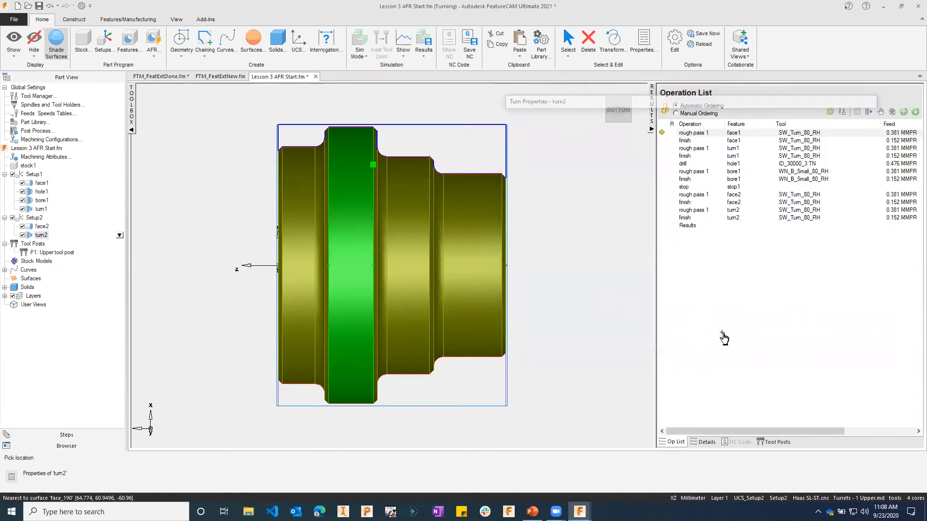
pyautogui.click(705, 350)
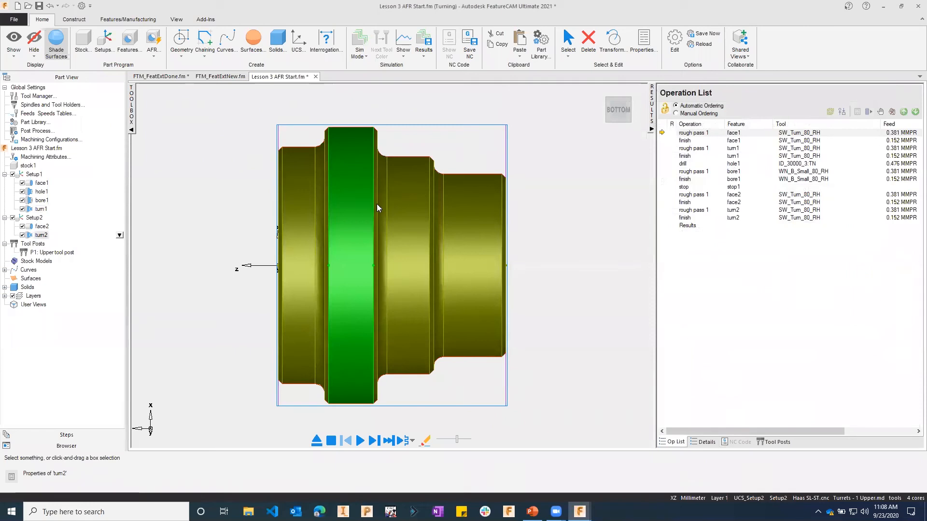
# Step: Simulate the part again with the new boundaries and examine the G54 work offset in the NC code
pyautogui.click(360, 441)
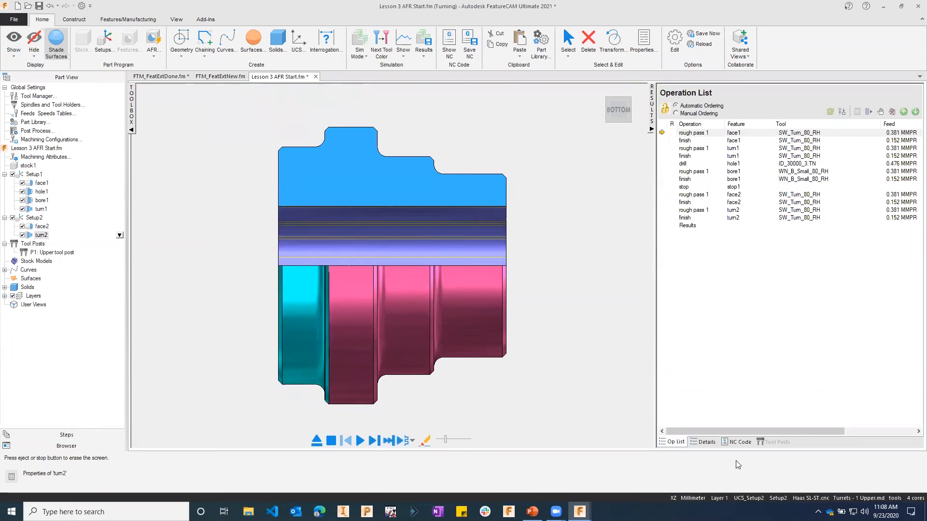
pyautogui.click(736, 442)
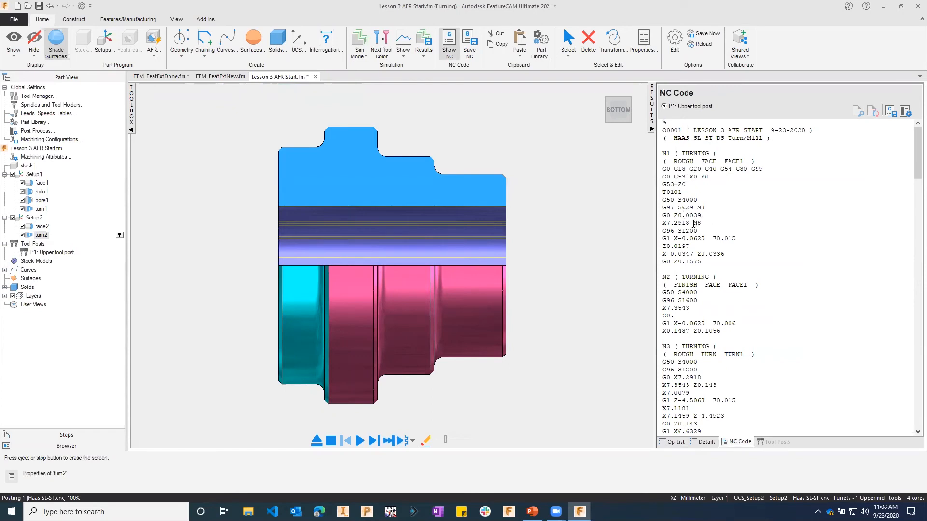
pyautogui.moveTo(705, 169); pyautogui.dragTo(731, 167)
# Step: Check the fixture ID in Setup2's properties and leave the settings without changes
pyautogui.doubleClick(27, 221)
pyautogui.press('Tab')
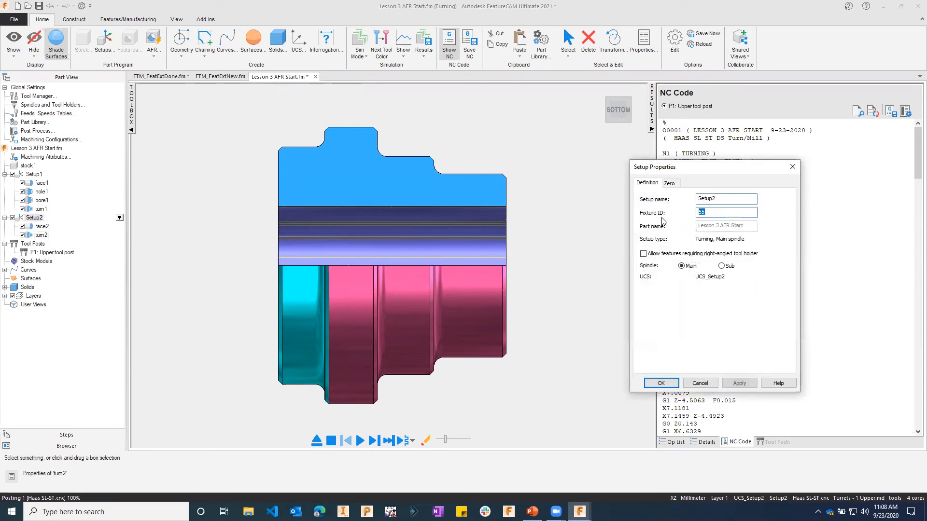
pyautogui.click(700, 383)
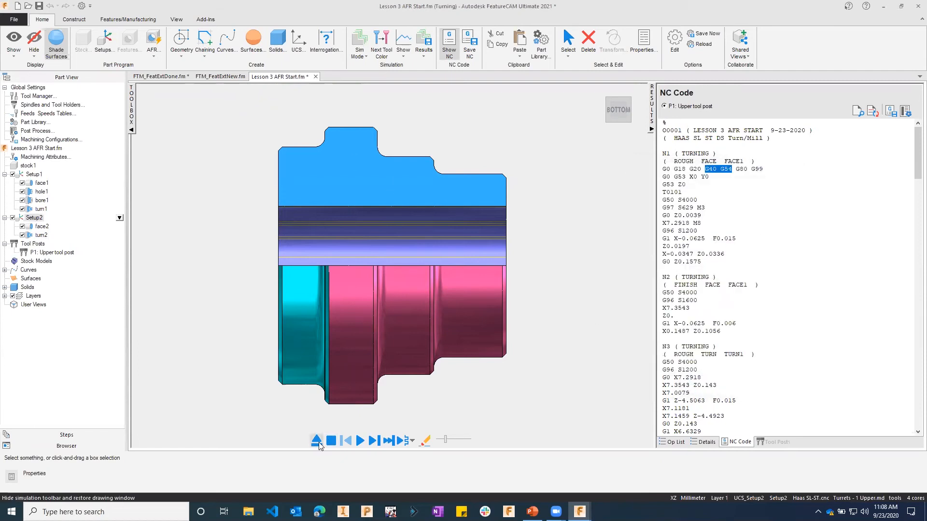
# Step: Switch to the FTM_FeatExtNew.fm document, inspect the flanged shaft from several angles, and highlight Setup1's coordinate system
pyautogui.click(220, 76)
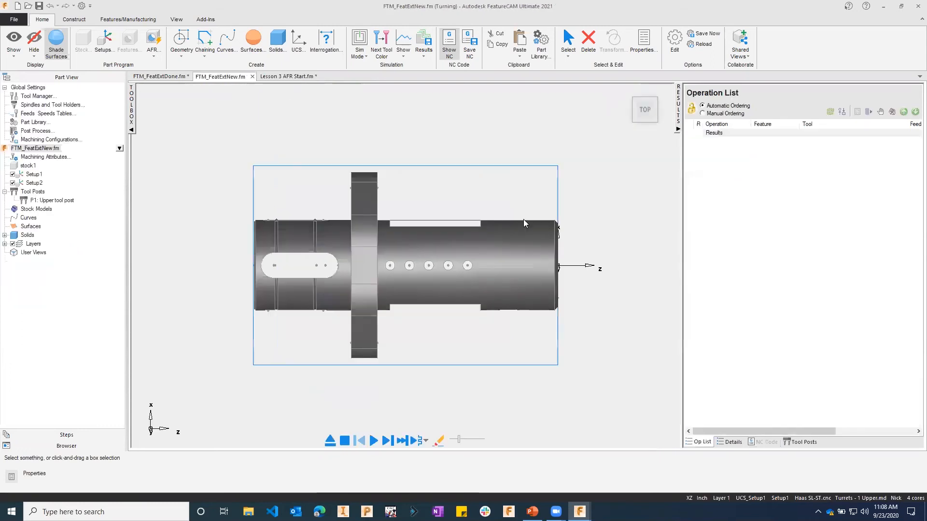
pyautogui.moveTo(567, 204); pyautogui.dragTo(515, 220, button='middle')
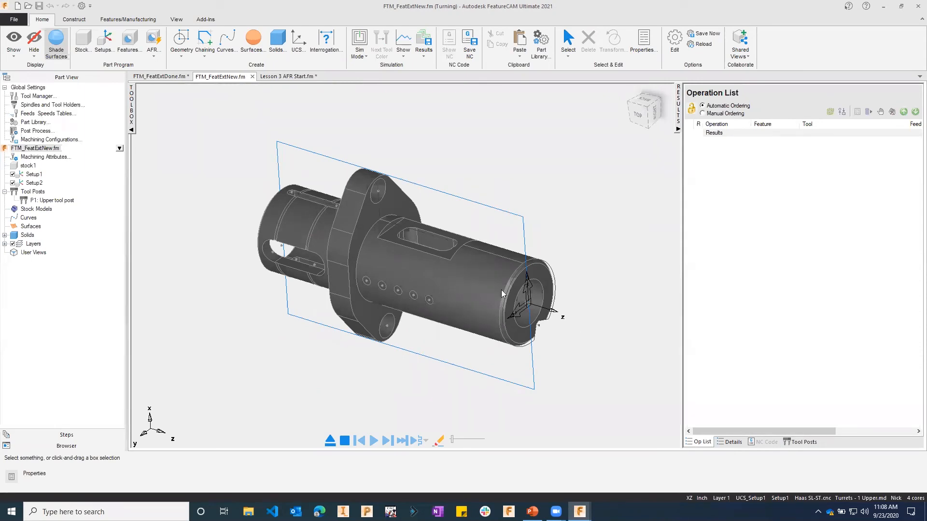
pyautogui.moveTo(555, 224); pyautogui.dragTo(338, 223, button='middle')
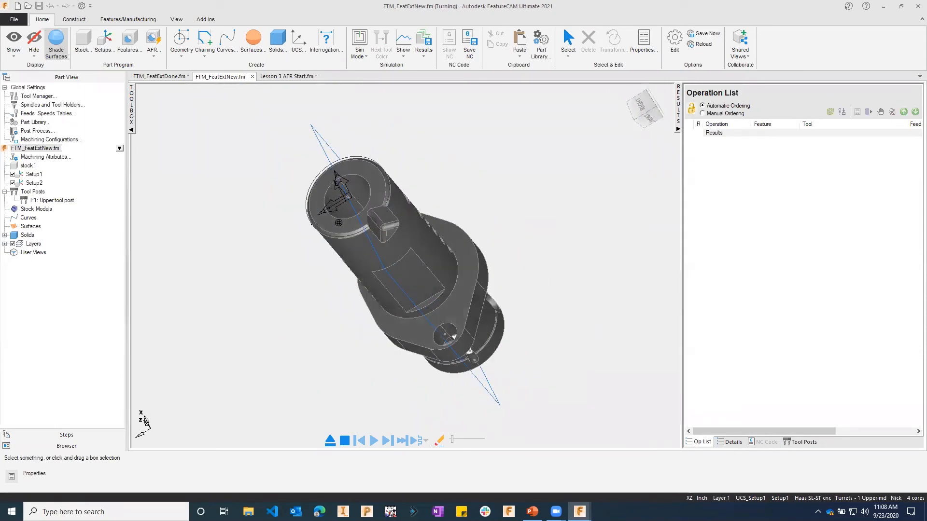
pyautogui.moveTo(444, 261); pyautogui.dragTo(408, 134, button='middle')
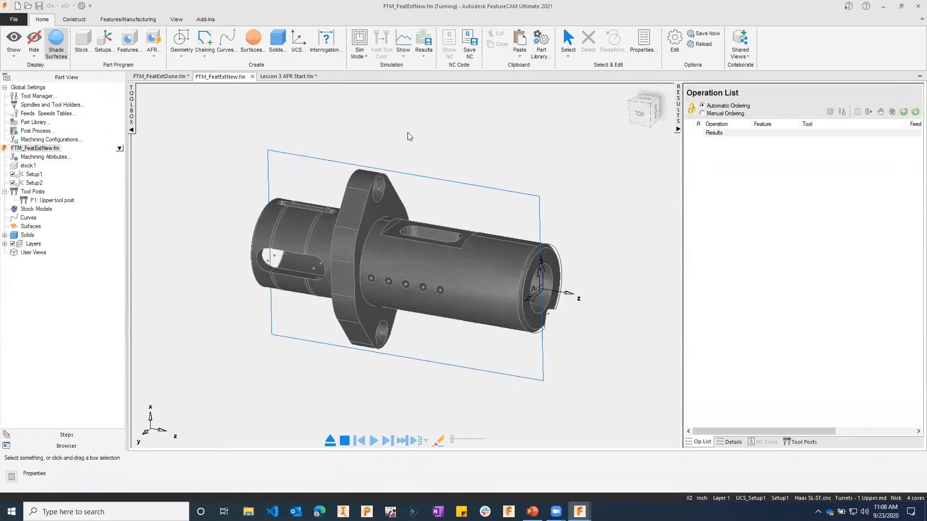
pyautogui.click(34, 175)
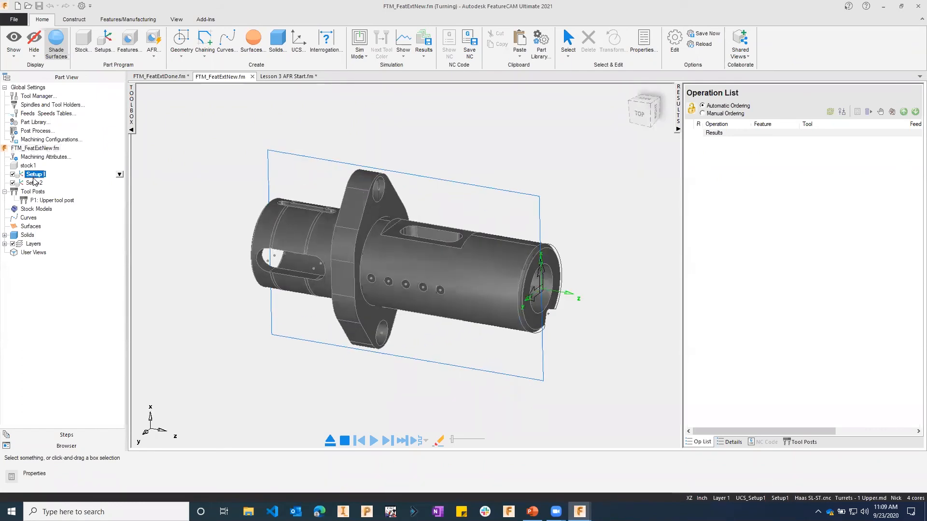
# Step: Switch the turn/mill post processor to Okuma MultusB400II.cnc from the Okuma Multus folder, with Setup2 active
pyautogui.click(33, 183)
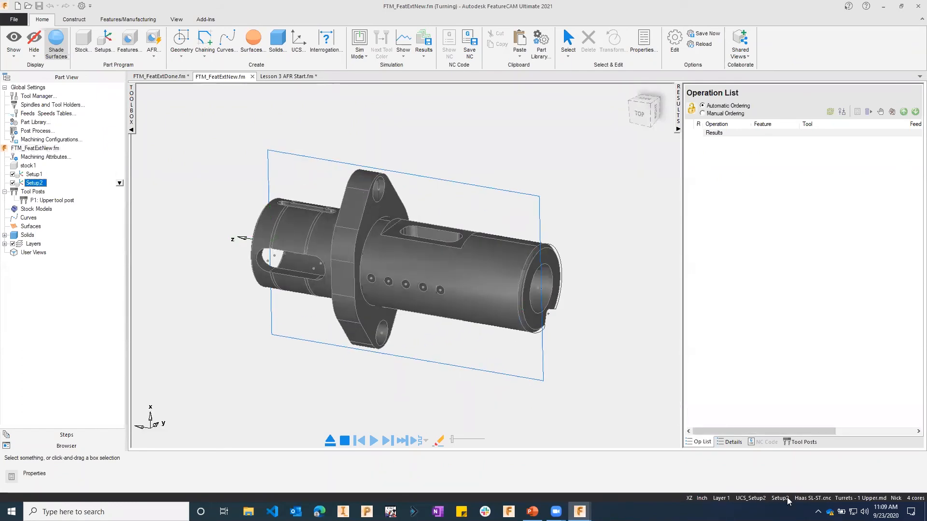
pyautogui.click(822, 499)
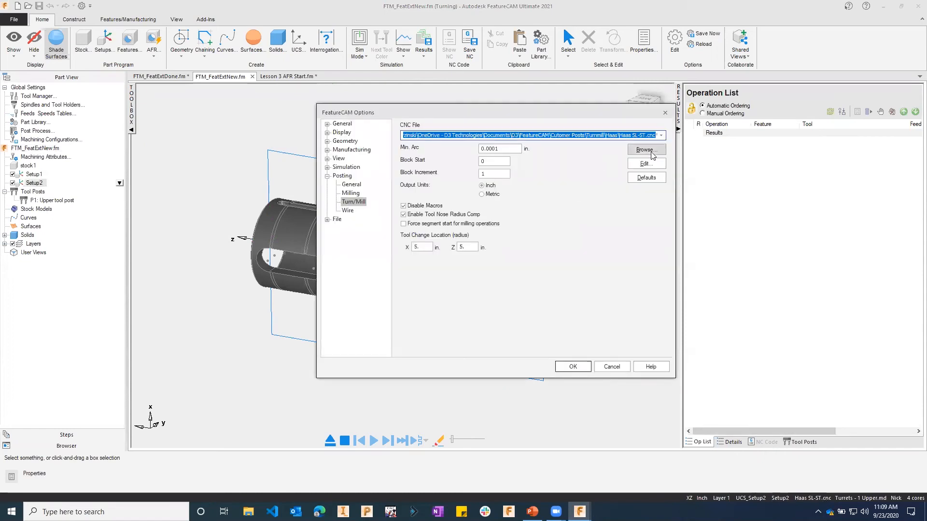
pyautogui.click(652, 151)
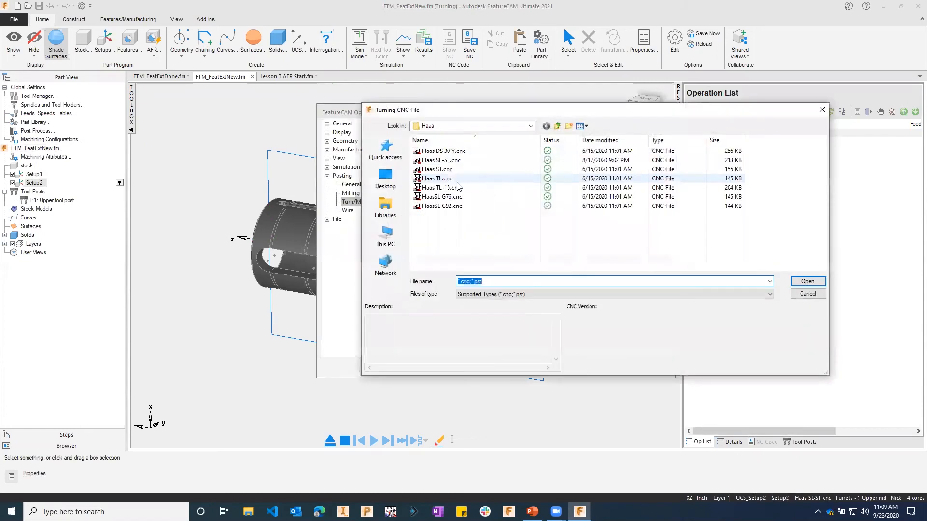
pyautogui.click(555, 127)
pyautogui.scroll(-3, 462, 206)
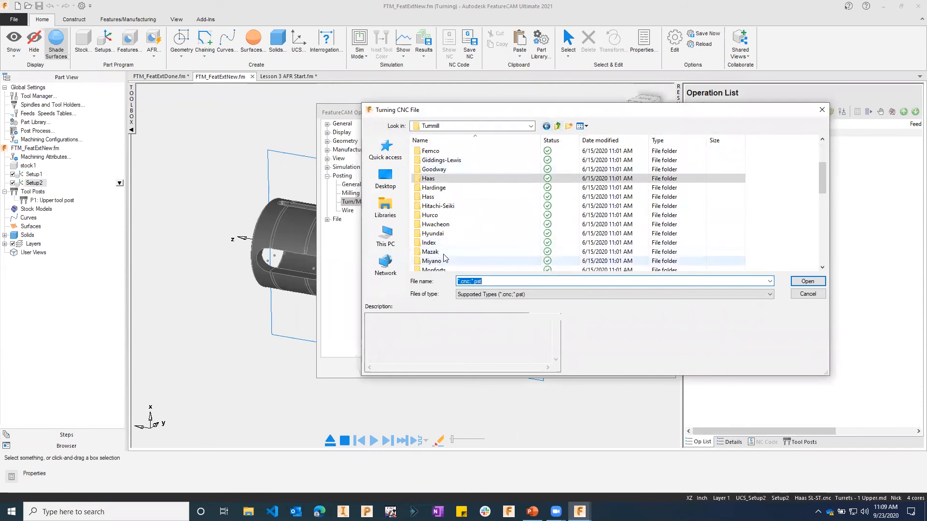
pyautogui.scroll(-6, 462, 206)
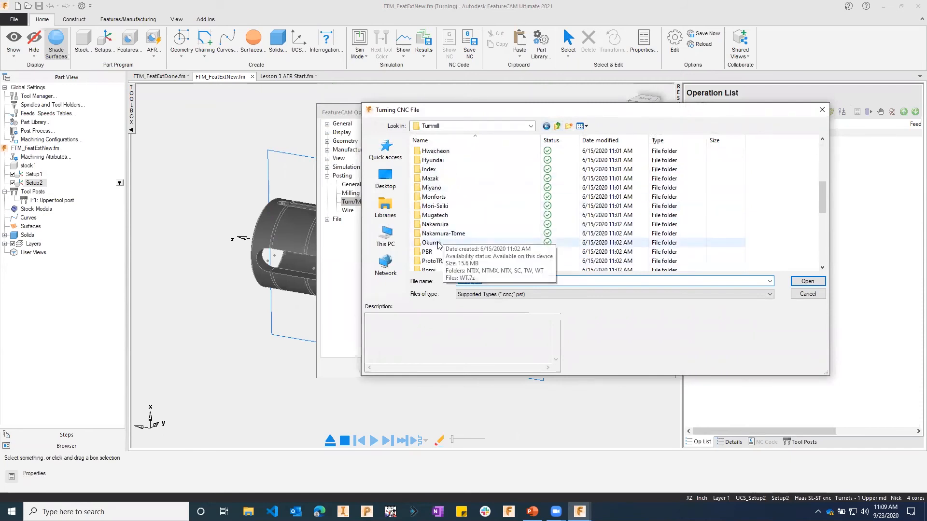
pyautogui.doubleClick(458, 237)
pyautogui.doubleClick(445, 244)
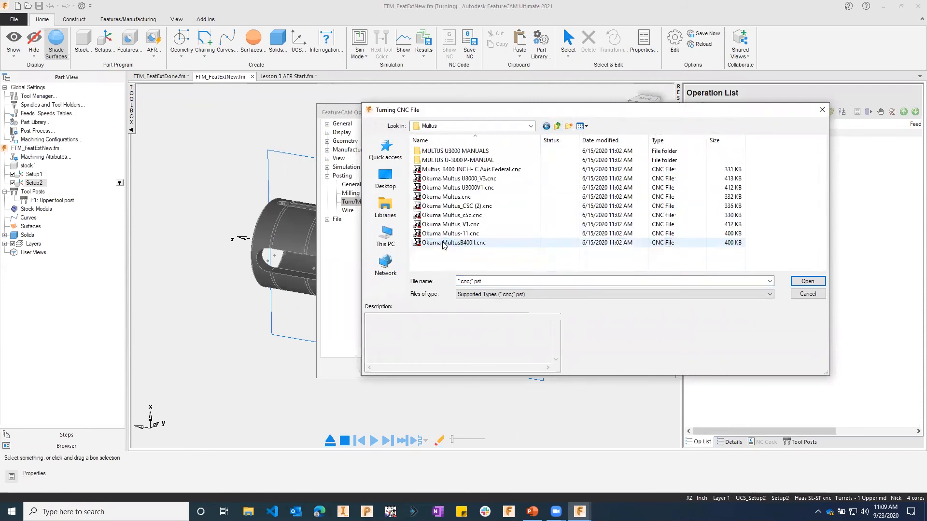
pyautogui.click(473, 246)
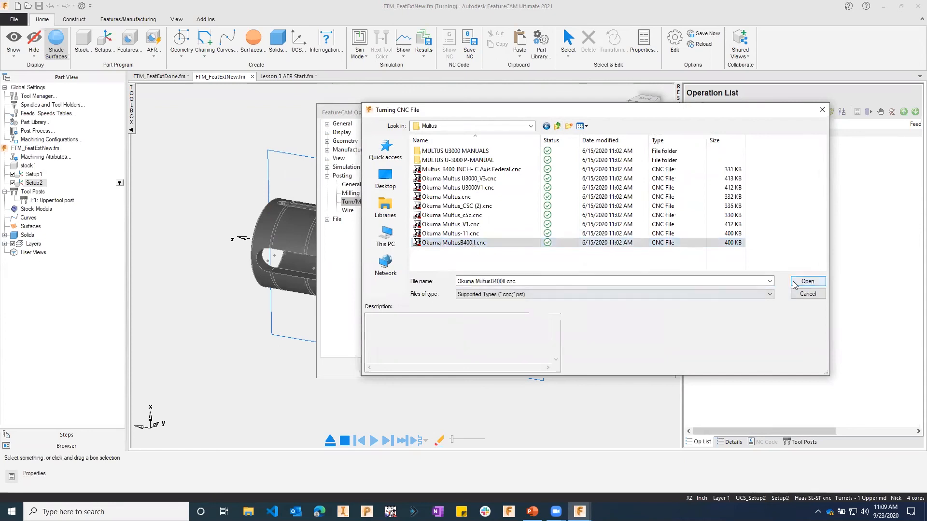
pyautogui.click(807, 281)
pyautogui.click(572, 367)
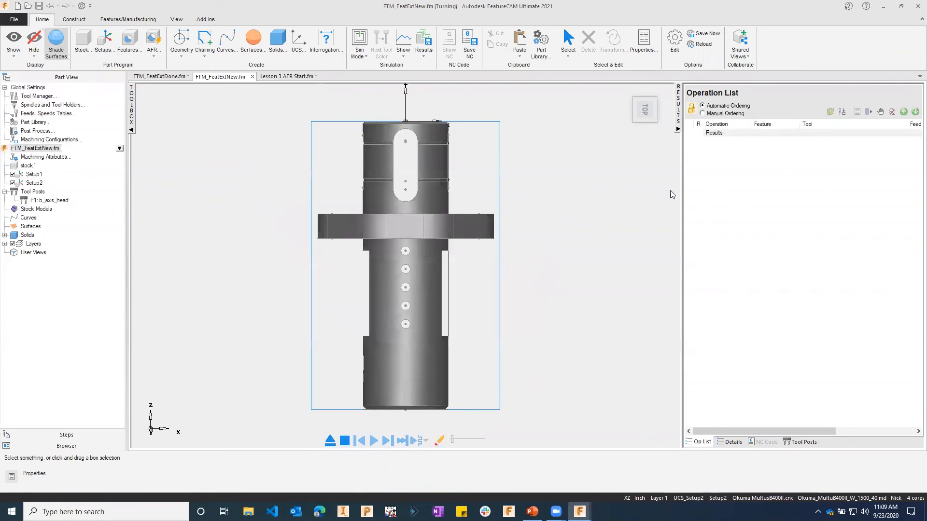
# Step: Reorient the part horizontally, check Setup1's axis direction, and run Automatic Feature Recognition on ps_solid2 up to Setup1's feature selection
pyautogui.click(636, 99)
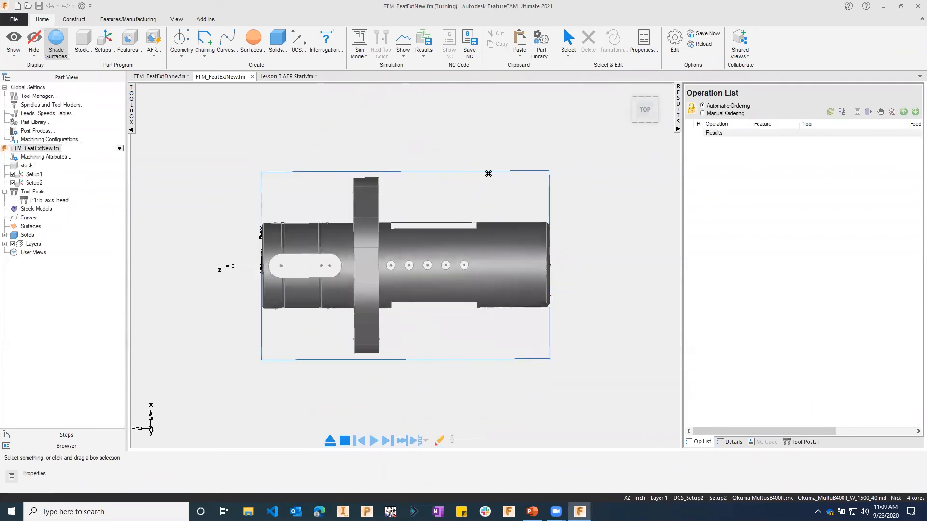
pyautogui.click(33, 174)
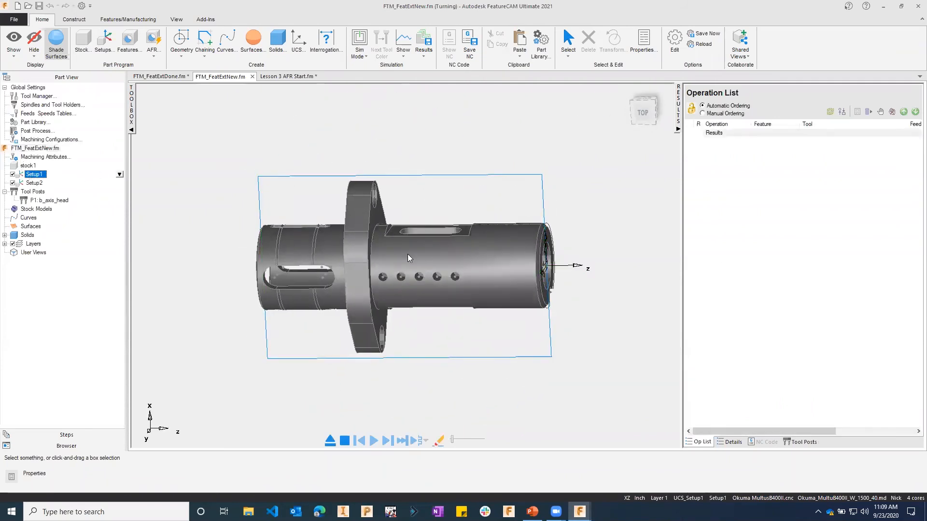
pyautogui.click(153, 43)
pyautogui.click(780, 292)
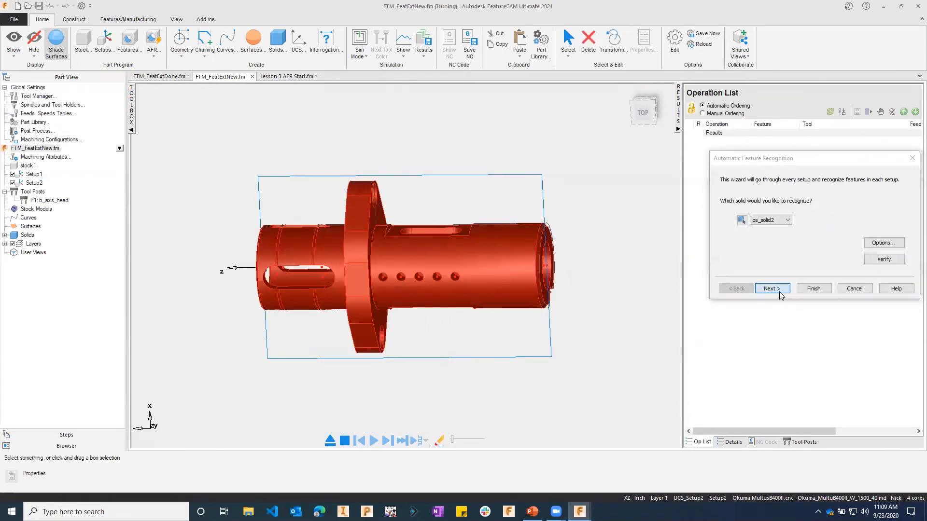
pyautogui.click(772, 289)
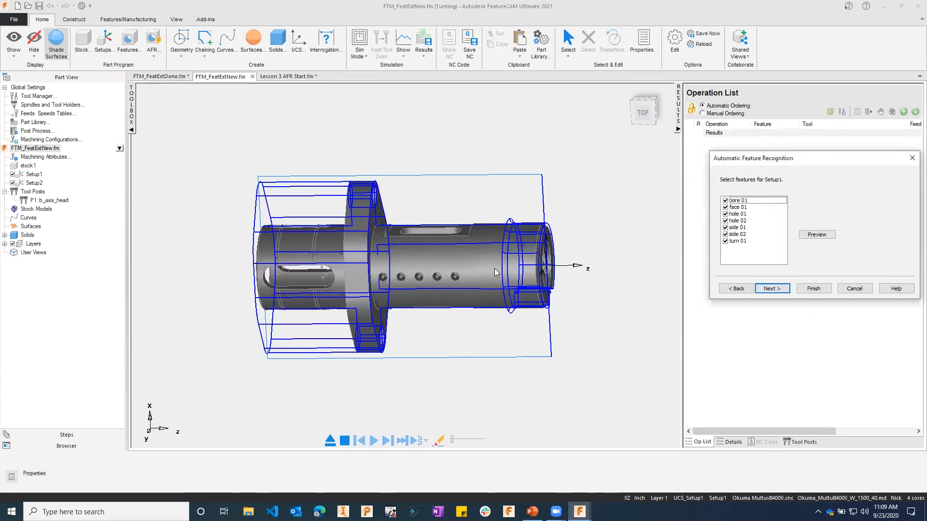
# Step: Highlight the bore, face, hole and side 01 candidates recognized for Setup1, and exclude side 01
pyautogui.click(739, 201)
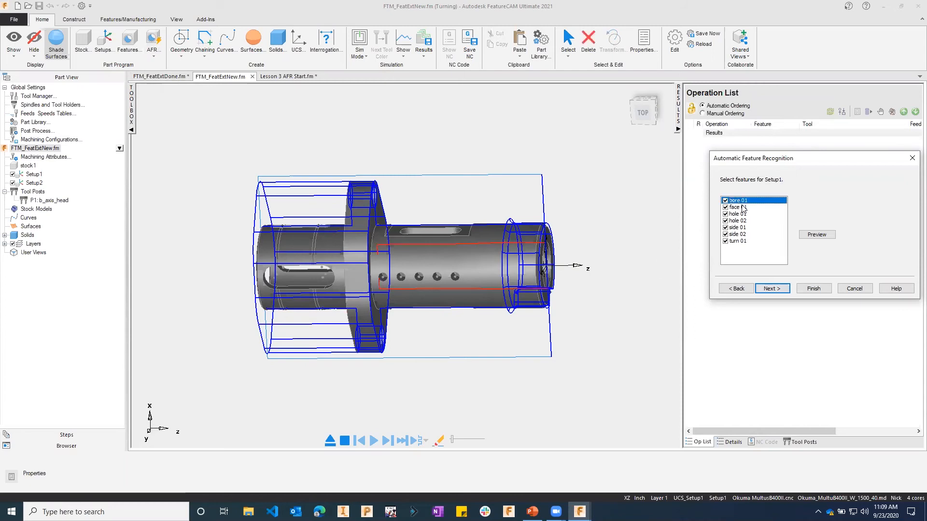
pyautogui.click(742, 207)
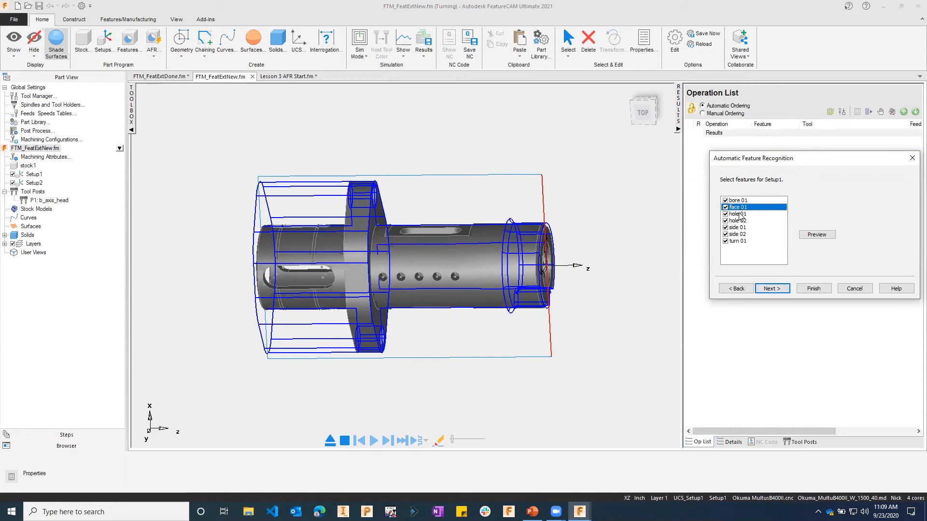
pyautogui.click(740, 215)
pyautogui.click(738, 221)
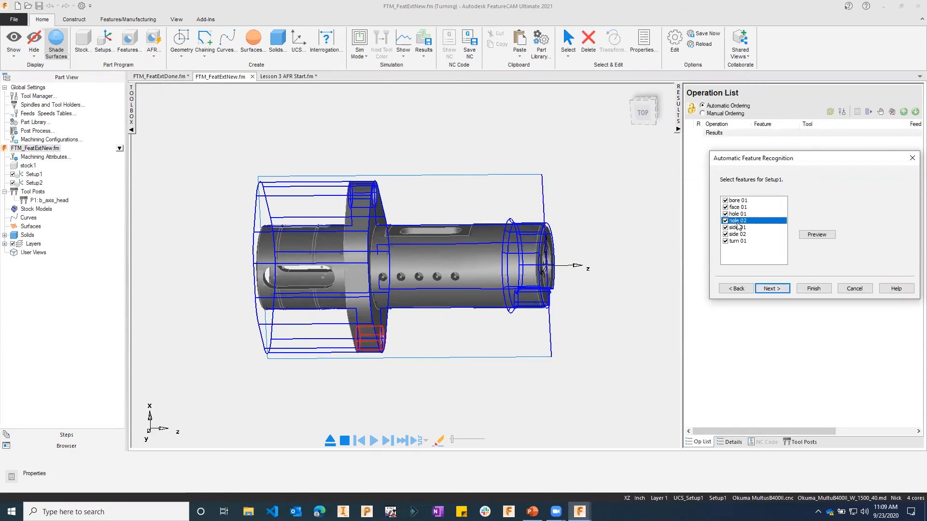
pyautogui.click(738, 228)
pyautogui.moveTo(564, 306); pyautogui.dragTo(351, 177, button='middle')
pyautogui.scroll(3, 407, 235)
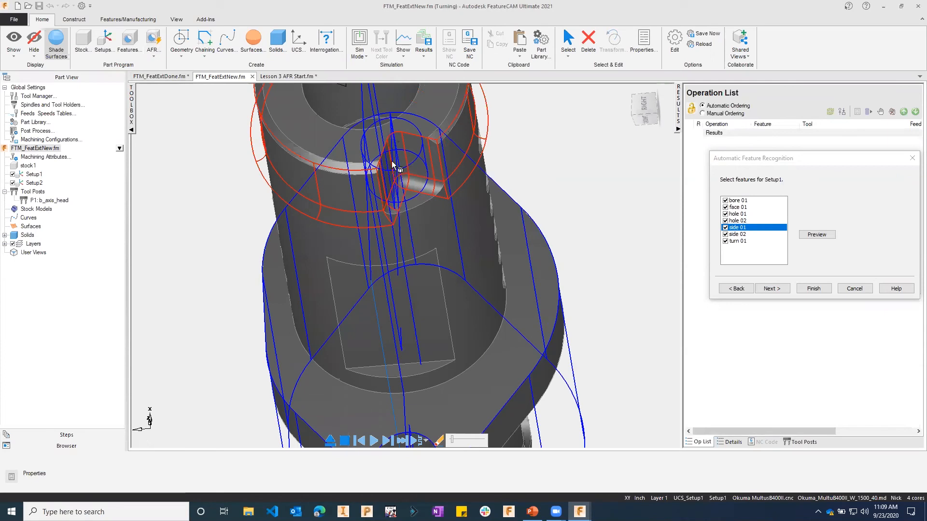
pyautogui.click(725, 228)
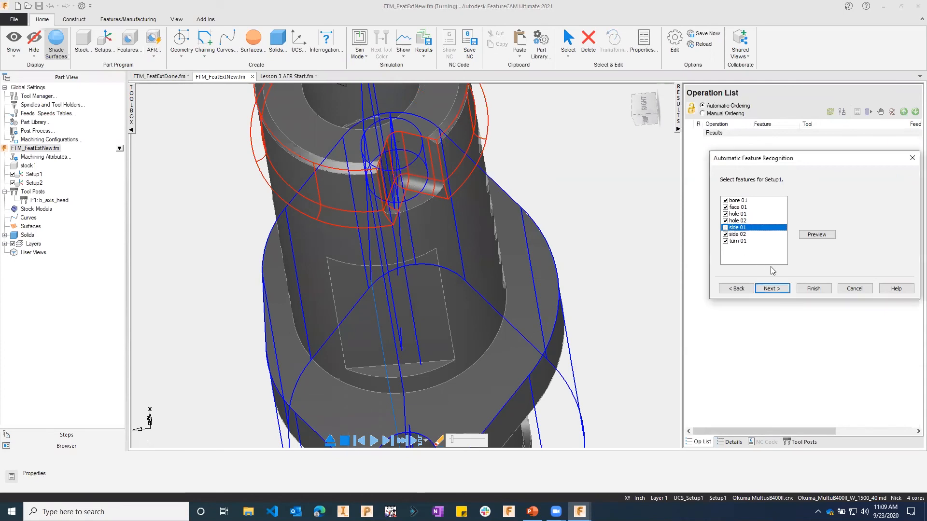
# Step: Inspect side 02 and turn 01, keep both, create Setup1's selected features, and continue to Setup2's recognition
pyautogui.click(738, 235)
pyautogui.moveTo(489, 194); pyautogui.dragTo(553, 242, button='middle')
pyautogui.scroll(-4, 428, 201)
pyautogui.moveTo(380, 160); pyautogui.dragTo(338, 208, button='middle')
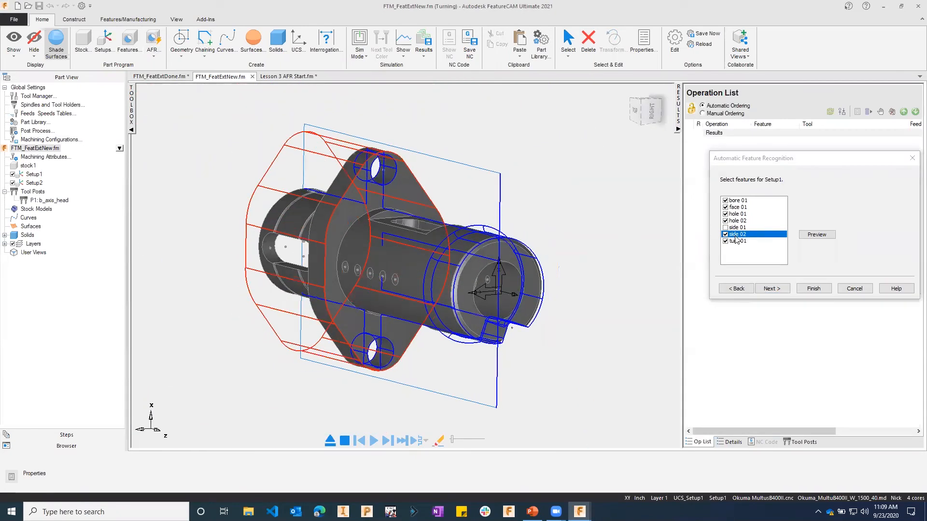
pyautogui.click(736, 241)
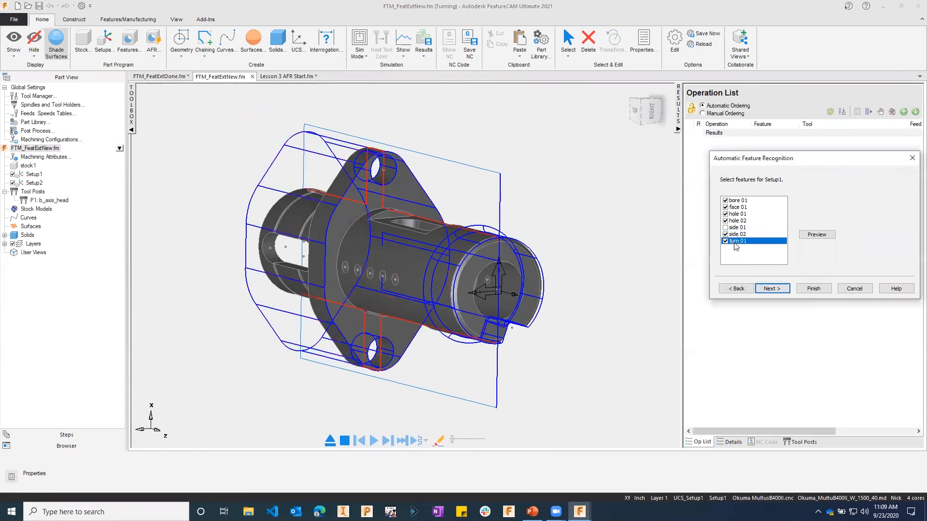
pyautogui.click(771, 288)
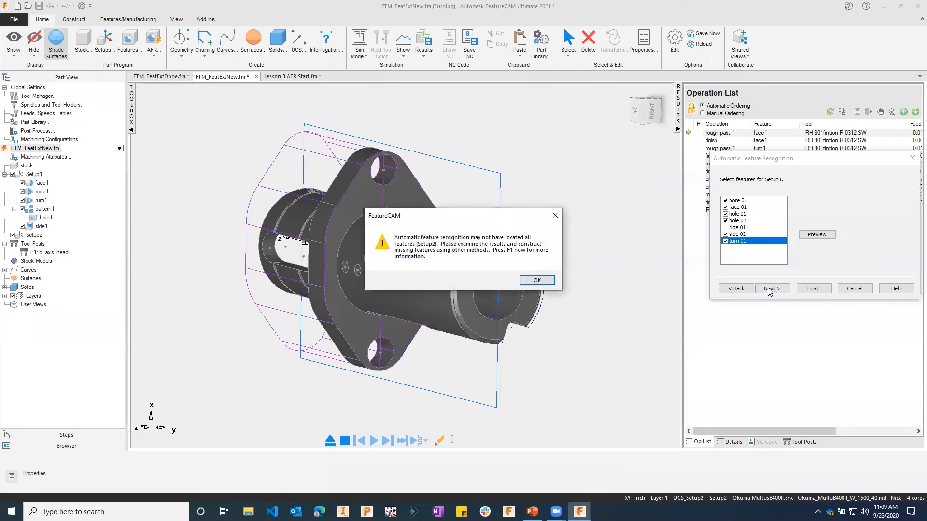
pyautogui.click(537, 282)
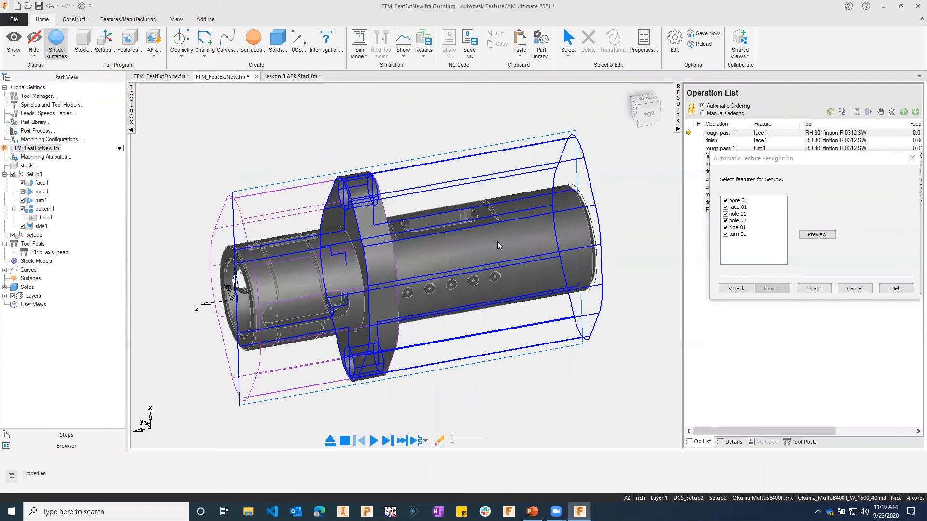
# Step: Exclude hole 01, hole 02 and side 01 from Setup2, keep bore 01, face 01 and turn 01, and finish the feature recognition
pyautogui.click(732, 200)
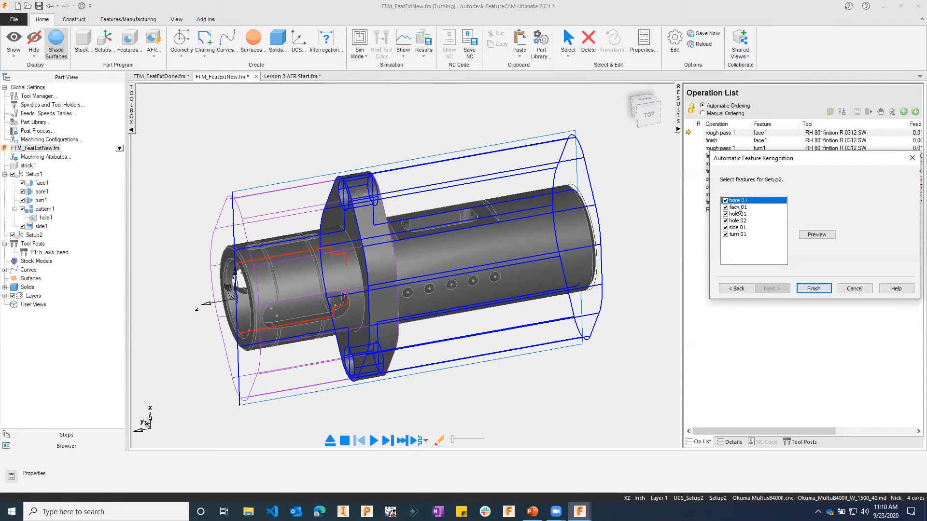
pyautogui.click(736, 207)
pyautogui.click(737, 214)
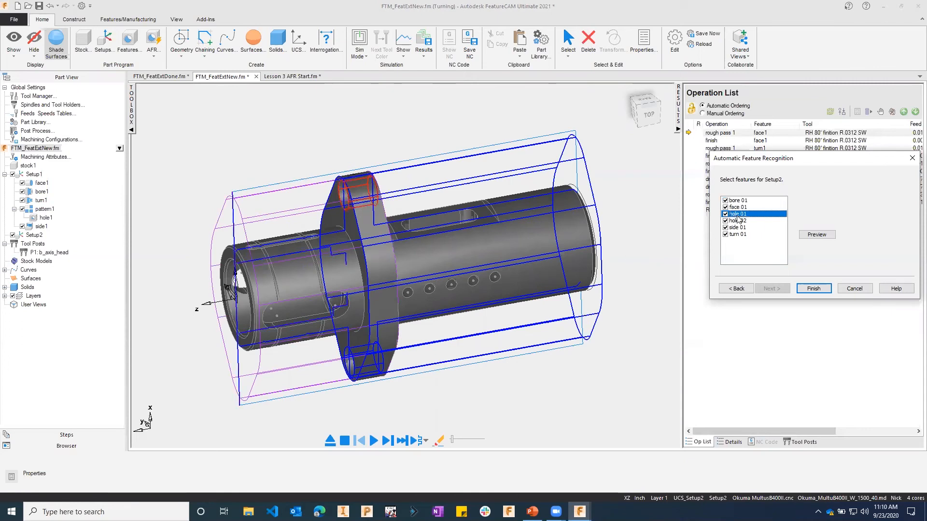
pyautogui.click(725, 221)
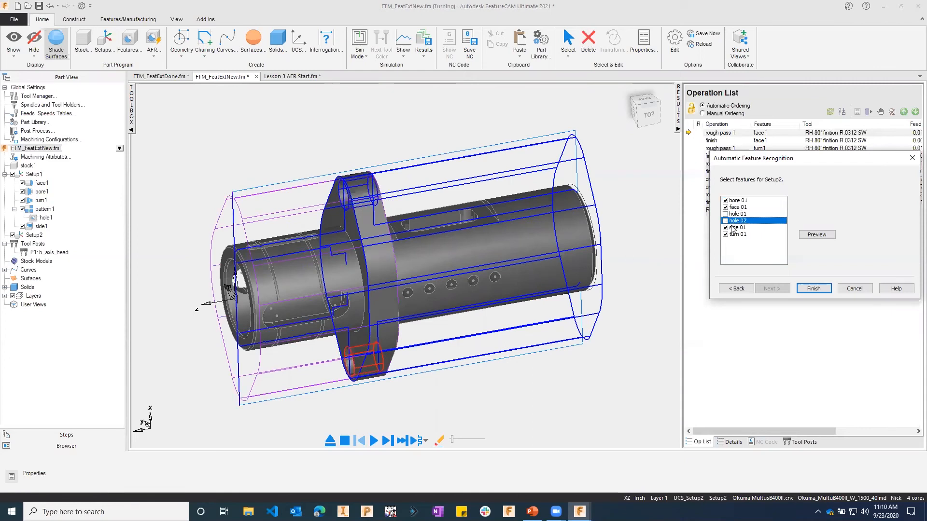
pyautogui.click(735, 228)
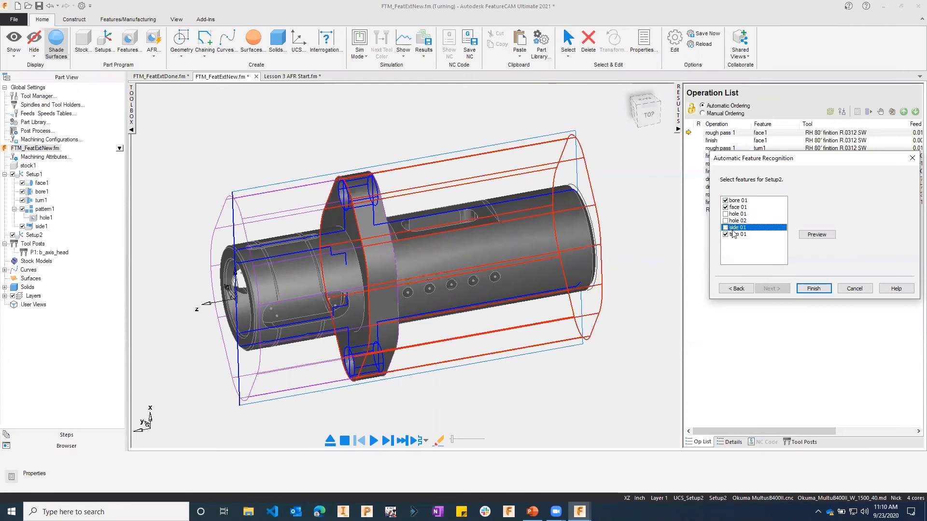
pyautogui.click(735, 234)
pyautogui.click(813, 288)
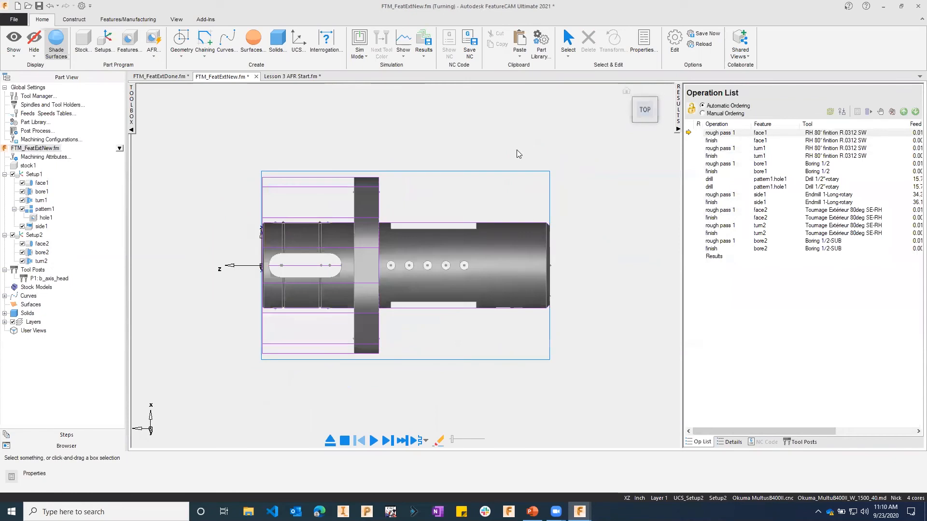
# Step: Hide all features in the graphics view and make Setup1 the current setup
pyautogui.click(34, 50)
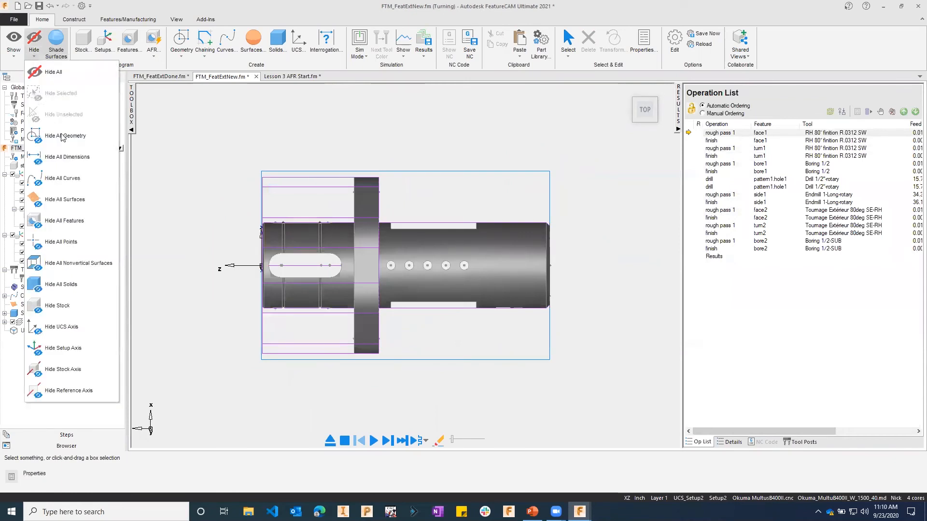
pyautogui.click(95, 220)
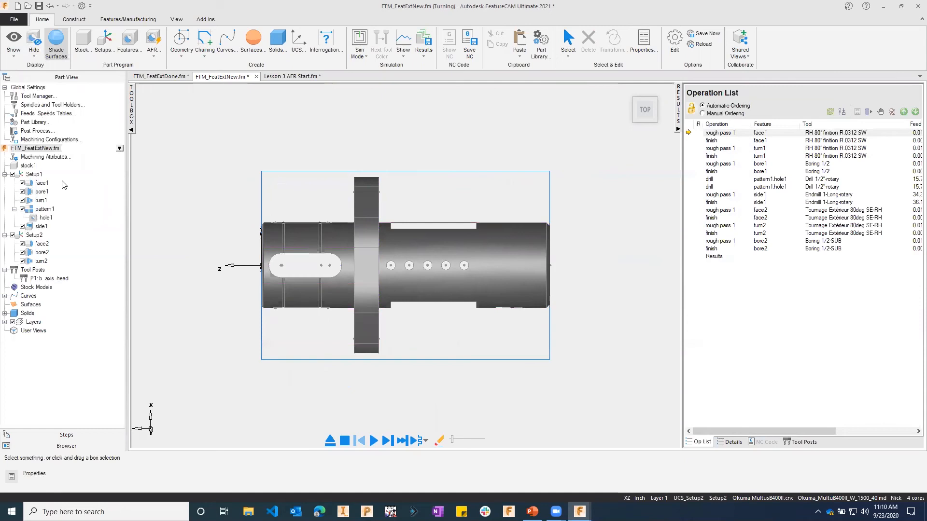
pyautogui.click(725, 499)
pyautogui.click(736, 474)
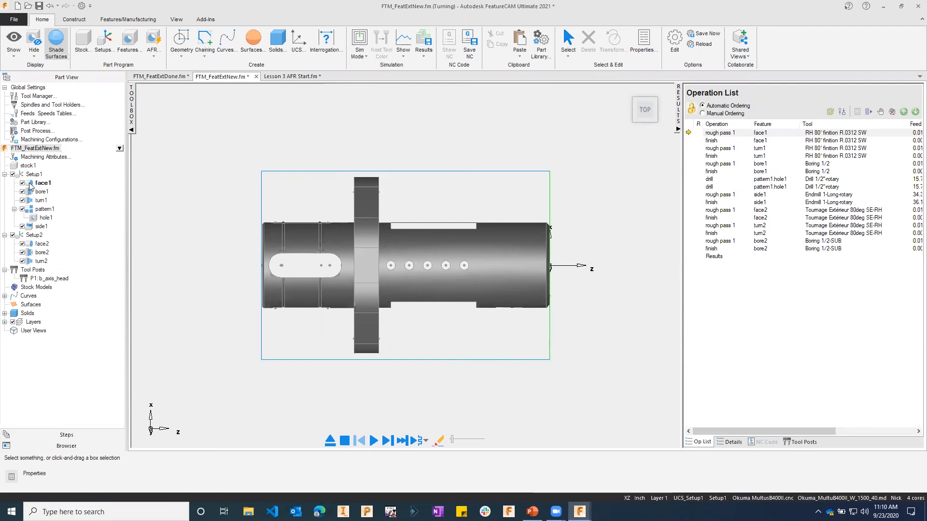
# Step: Set the spindle-side boundary of turn1's rough operation to -4 by picking the edge midpoint on the flange's far face from Setup1's origin
pyautogui.doubleClick(48, 201)
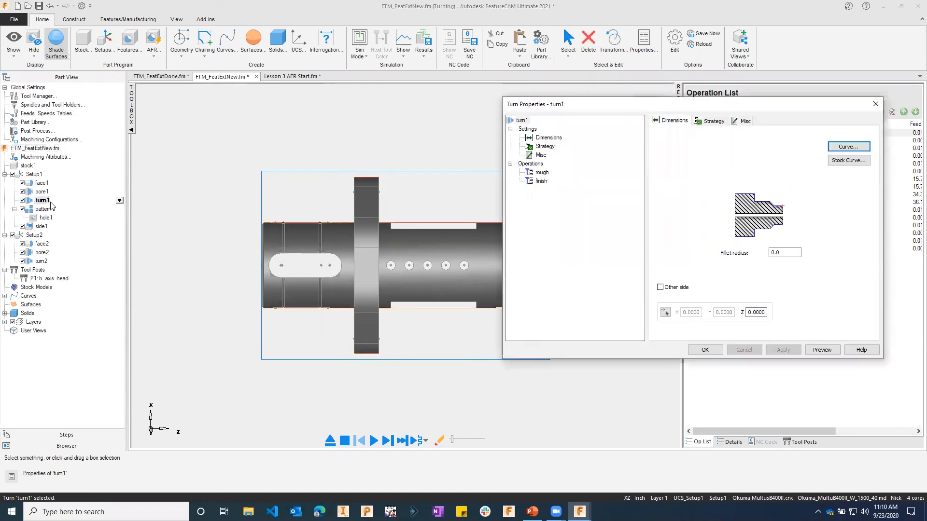
pyautogui.click(545, 172)
pyautogui.click(802, 123)
pyautogui.click(710, 166)
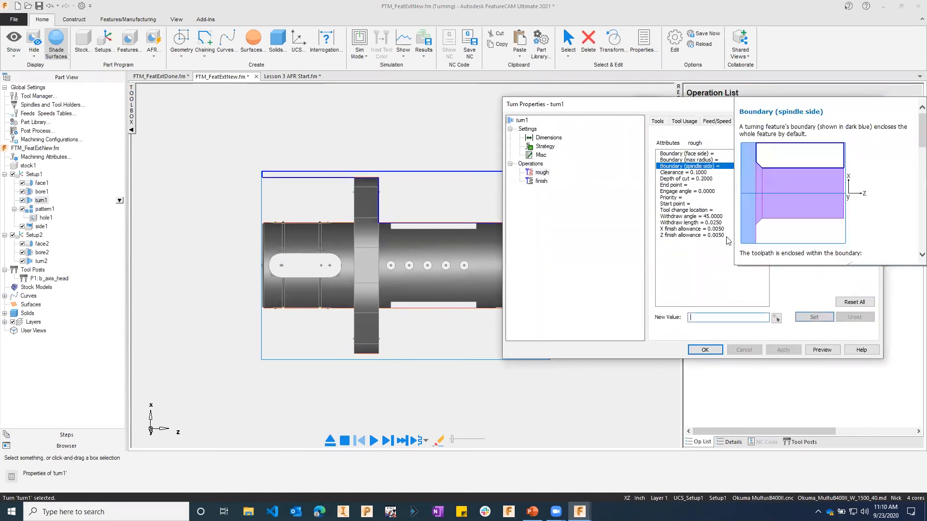
pyautogui.click(776, 318)
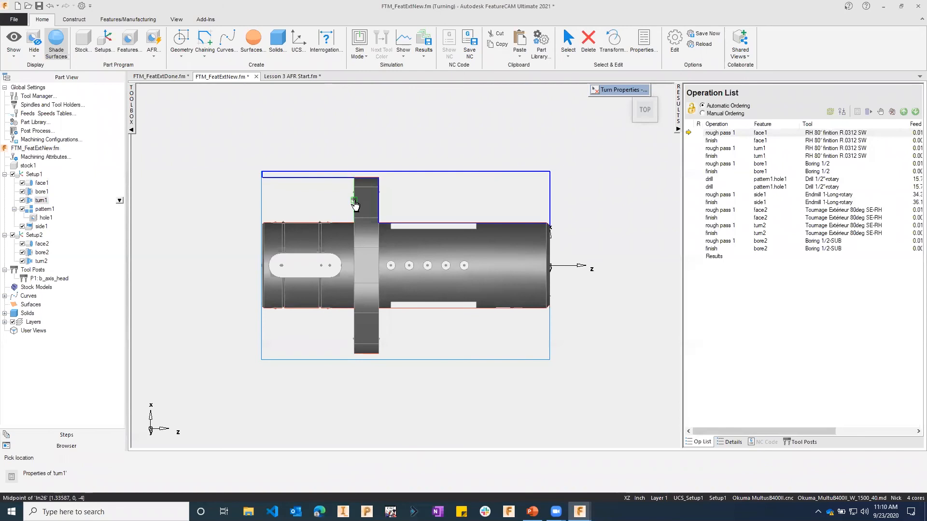
pyautogui.click(355, 204)
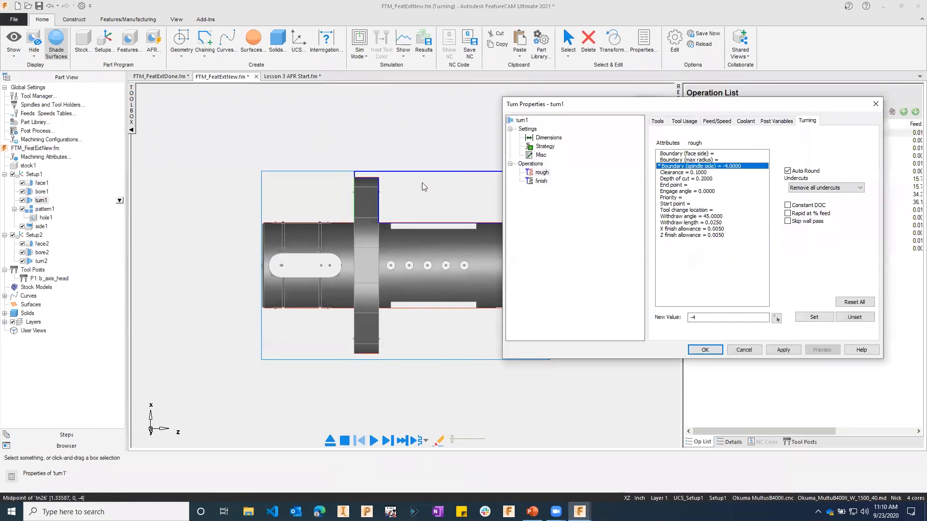
pyautogui.click(783, 350)
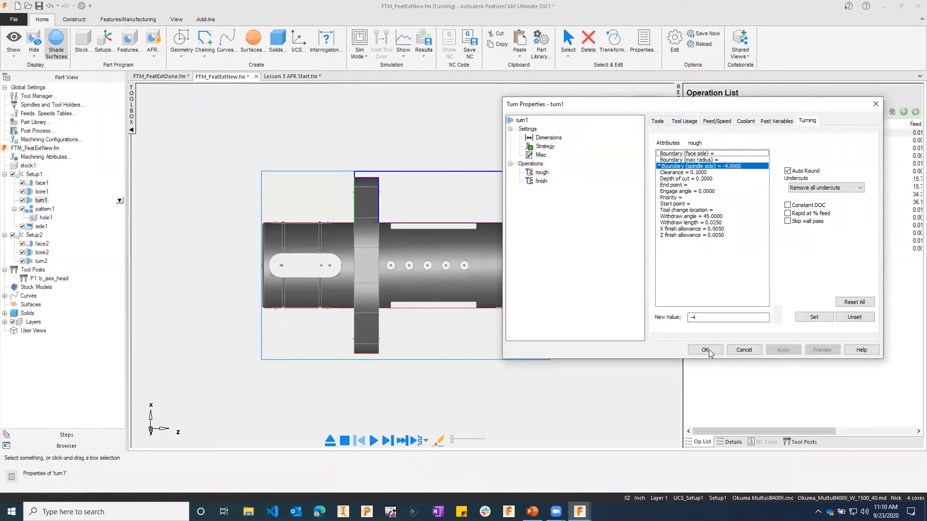
pyautogui.click(705, 350)
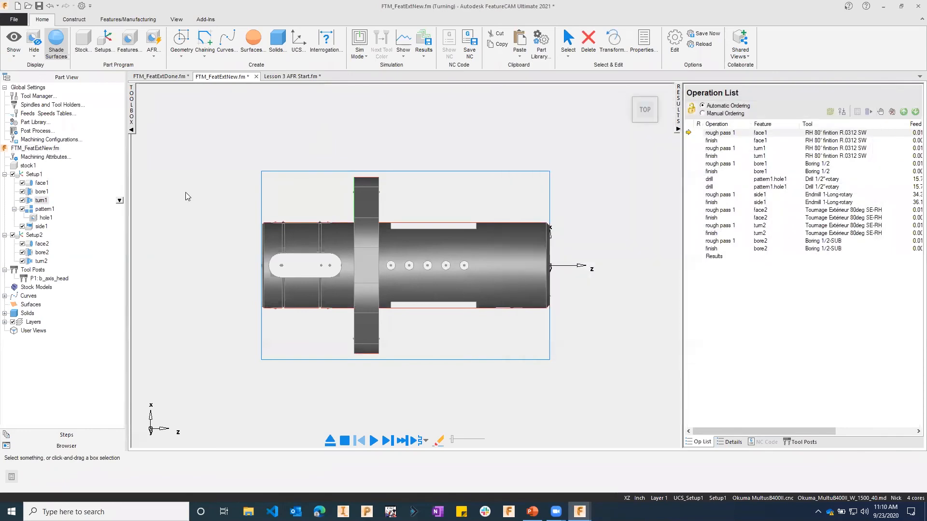
# Step: Set side1's depth to 0.55, starting from the flange thickness picked in the graphics view
pyautogui.click(41, 227)
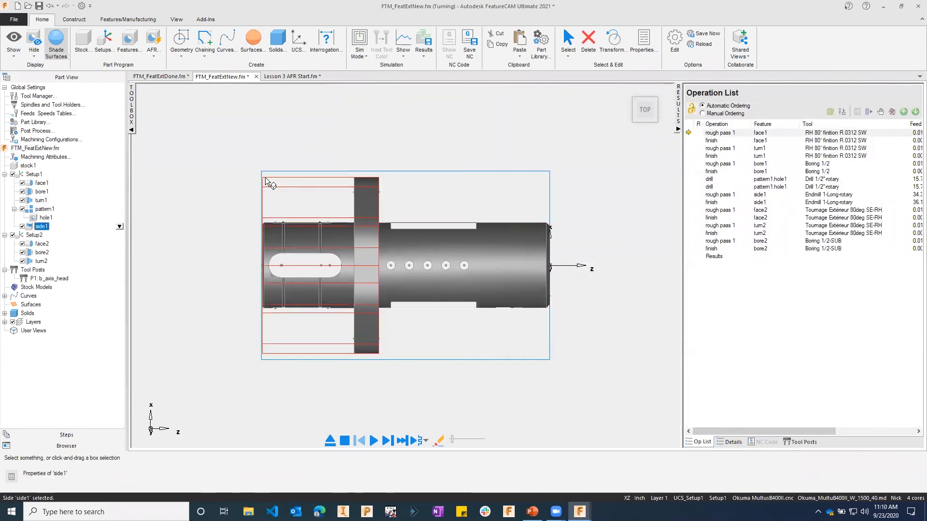
pyautogui.doubleClick(31, 228)
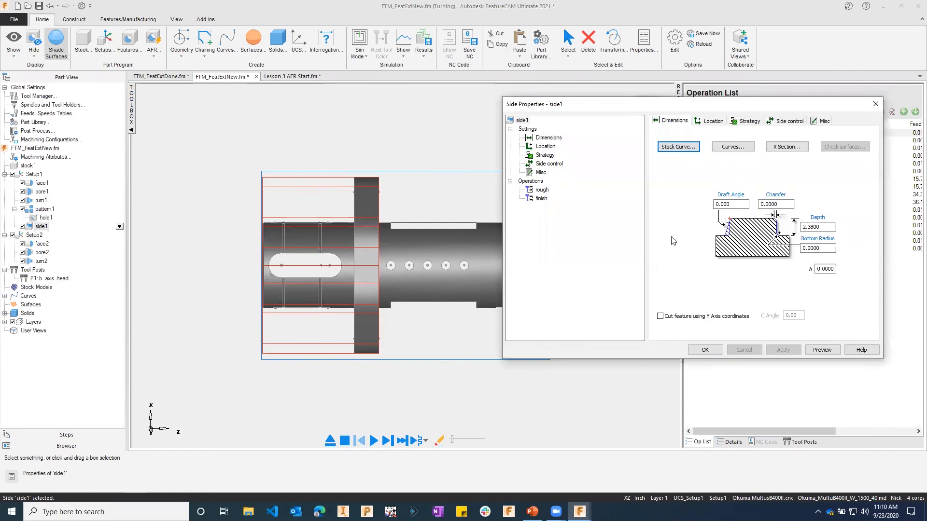
pyautogui.click(818, 218)
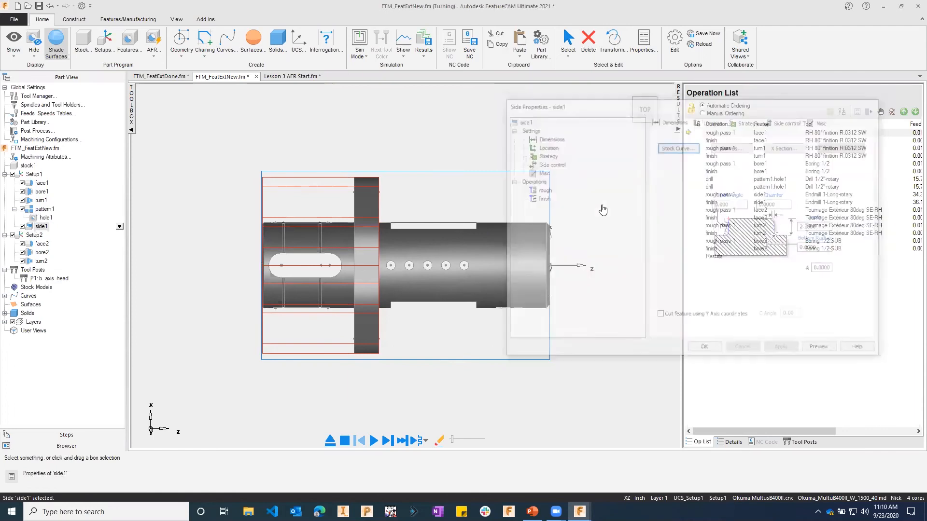
pyautogui.click(379, 212)
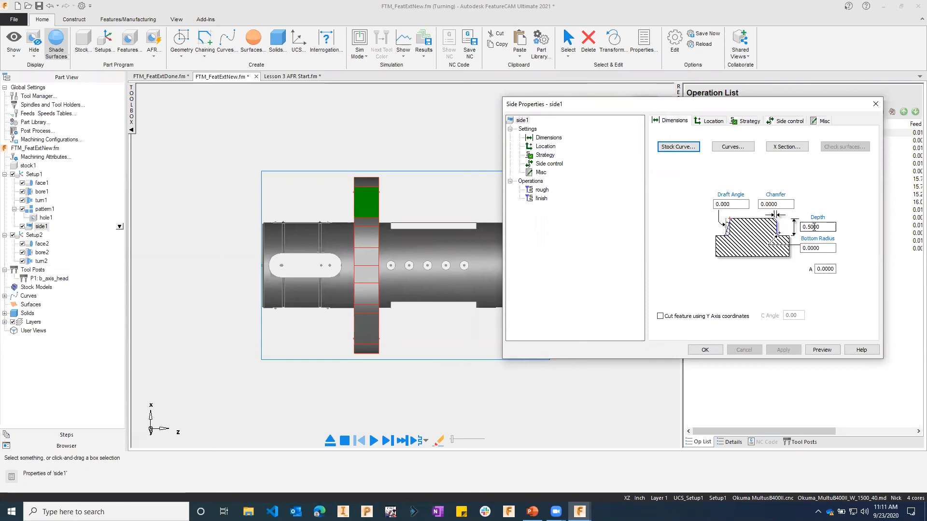
pyautogui.write('5')
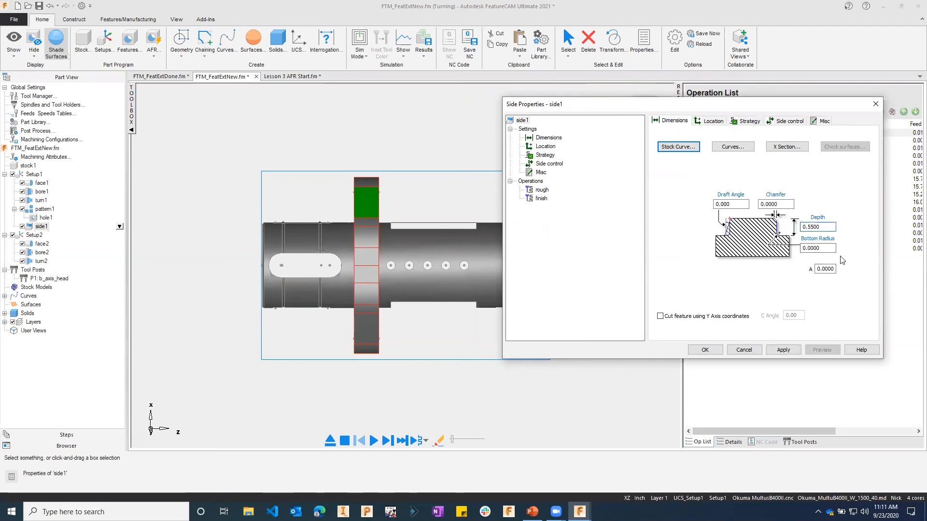
pyautogui.click(783, 350)
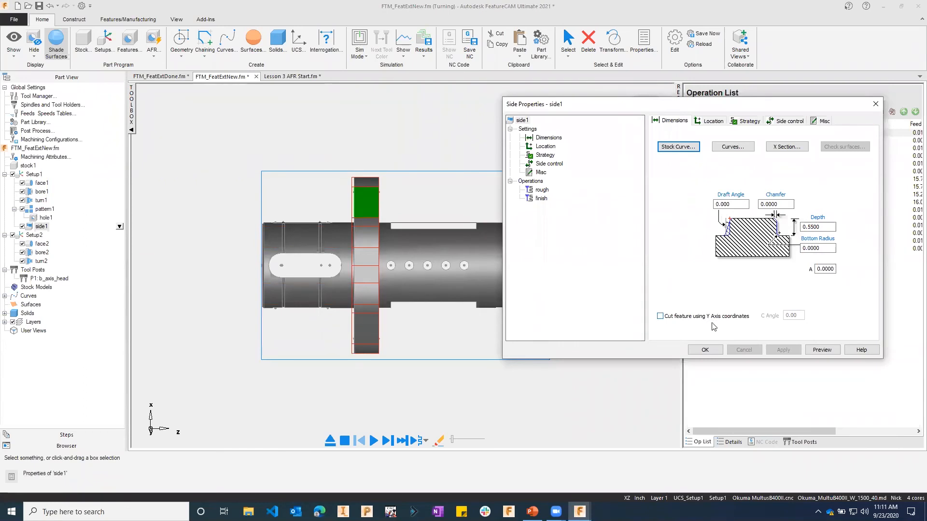
pyautogui.click(712, 352)
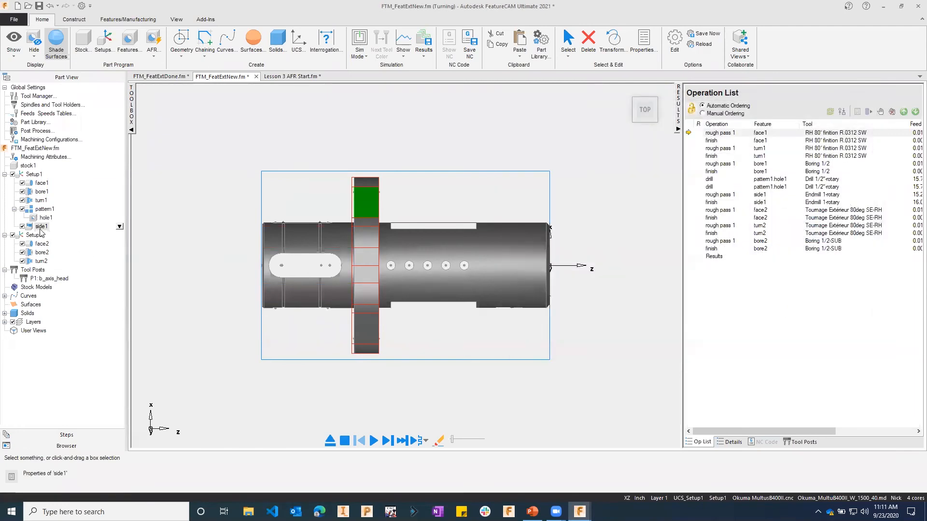
# Step: Run the 3D simulation up to bore1's roughing at an angled view, then close it
pyautogui.moveTo(519, 209); pyautogui.dragTo(498, 223, button='middle')
pyautogui.click(367, 52)
pyautogui.click(374, 114)
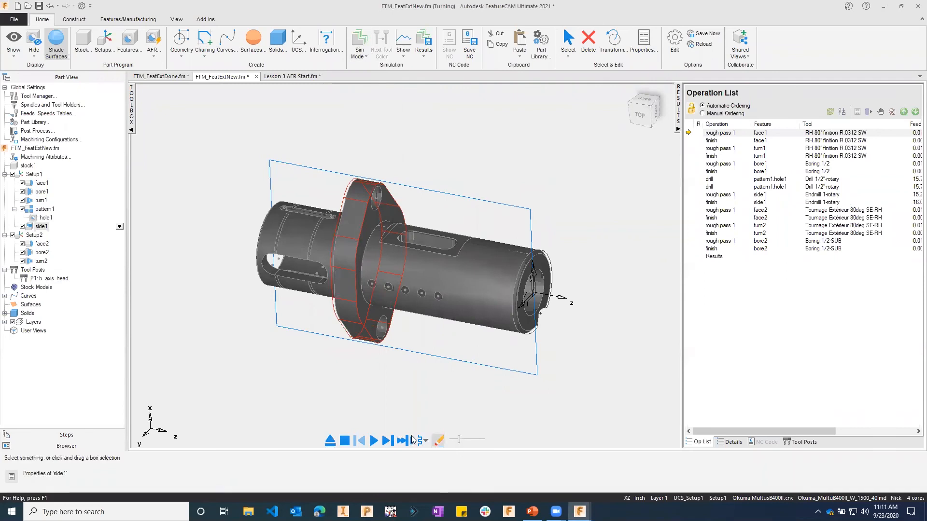
pyautogui.click(374, 441)
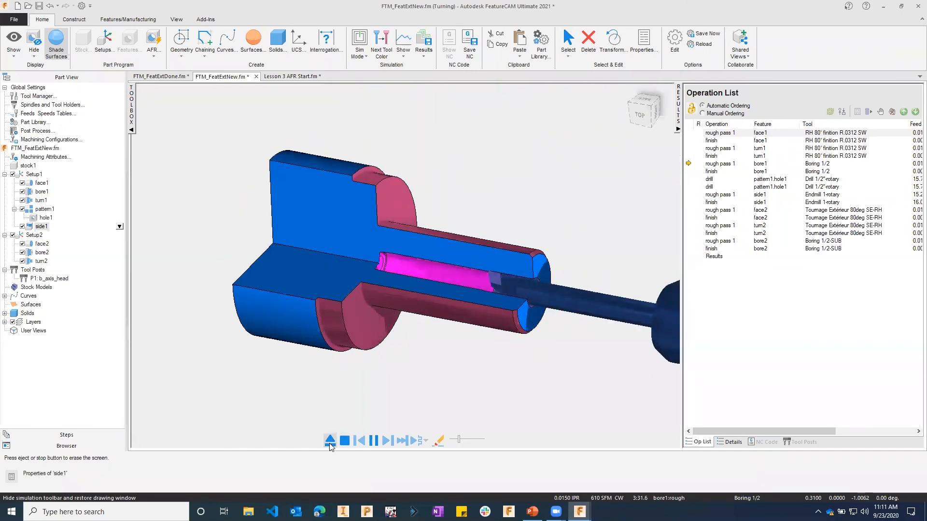
pyautogui.click(329, 441)
# Step: Toggle Pause on Gouge, rerun the simulation until it pauses in bore1's rough pass, and close it
pyautogui.click(402, 54)
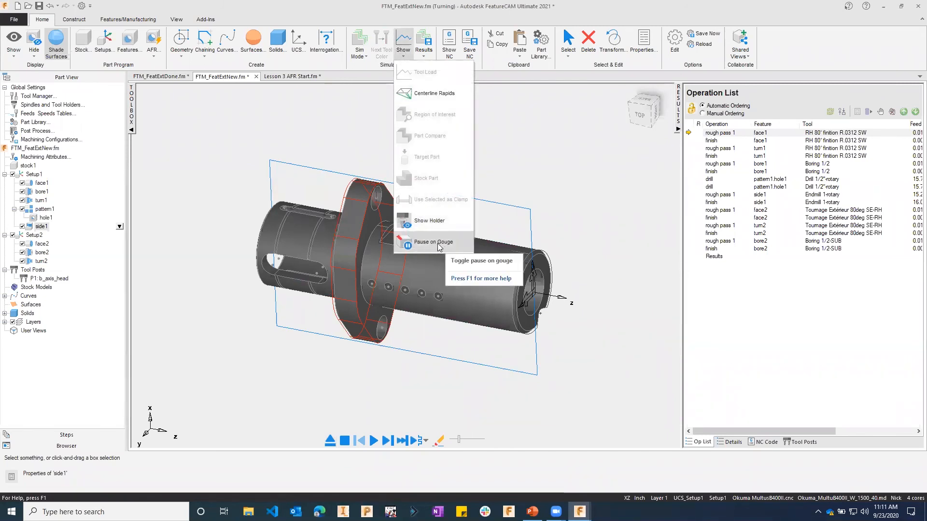
pyautogui.click(434, 242)
pyautogui.click(373, 440)
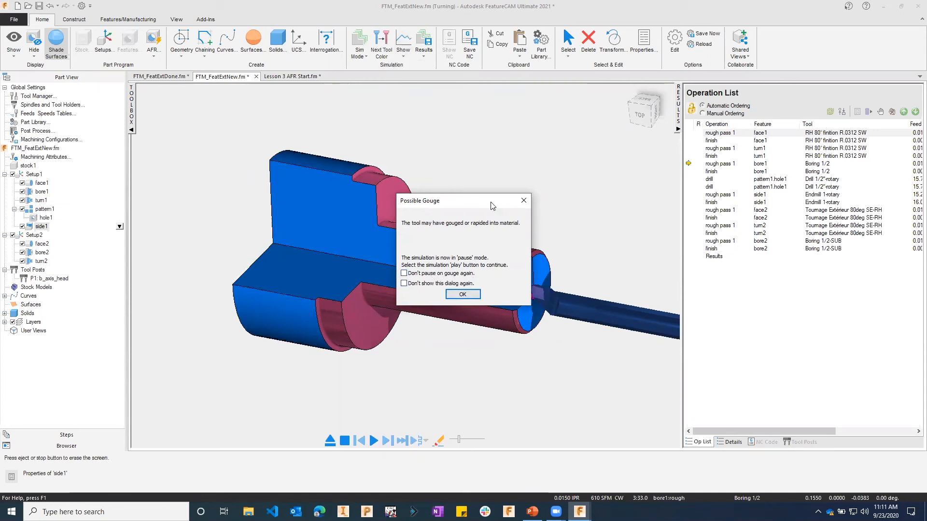
pyautogui.moveTo(492, 206); pyautogui.dragTo(412, 202)
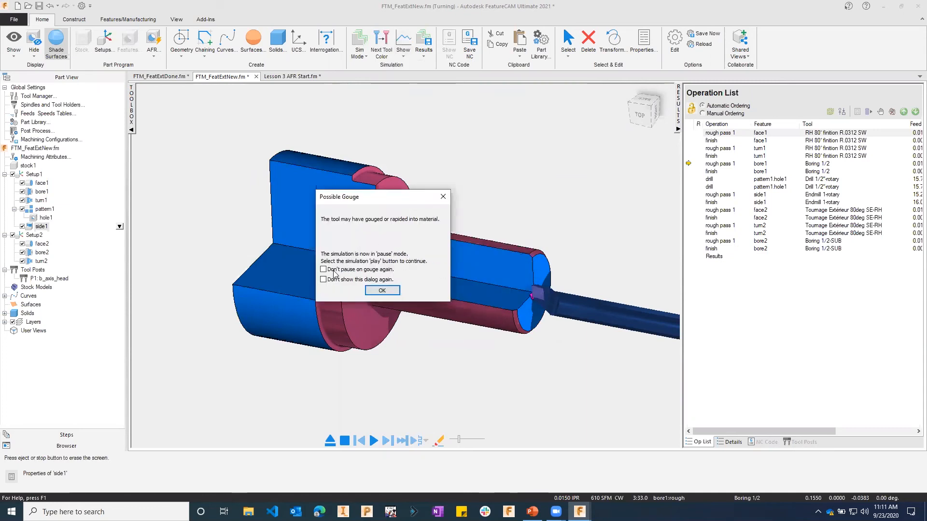
pyautogui.click(382, 291)
pyautogui.click(330, 440)
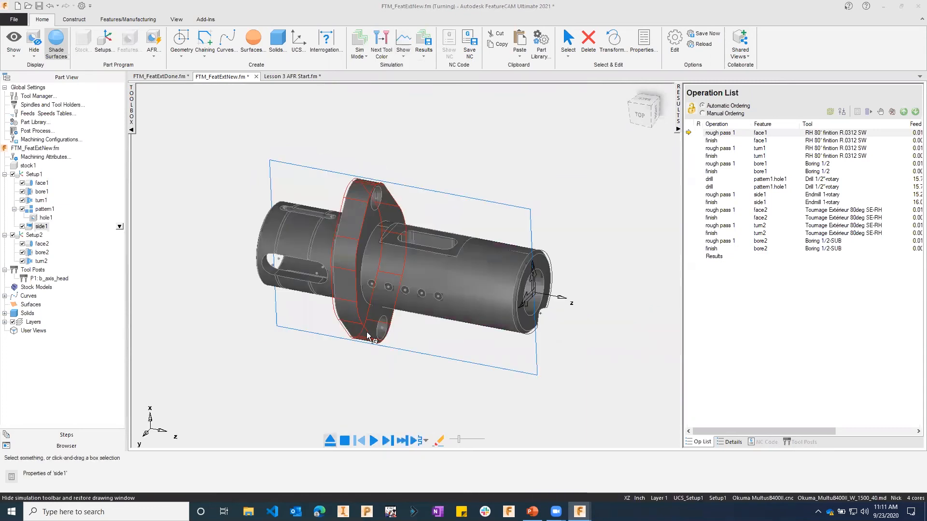
# Step: Add a pre-drill of diameter .875 to bore1, picking its 3.5 depth between two points on the model
pyautogui.doubleClick(34, 192)
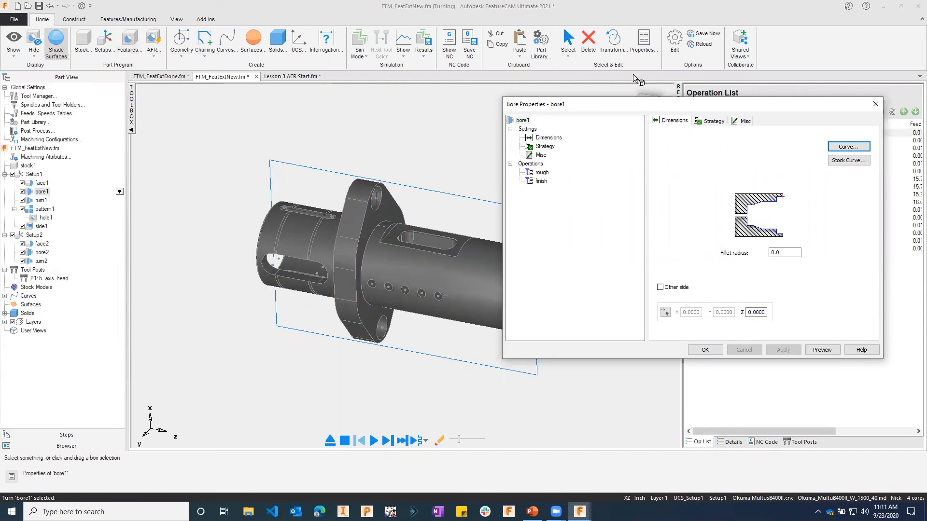
pyautogui.moveTo(594, 104); pyautogui.dragTo(641, 64)
pyautogui.click(591, 107)
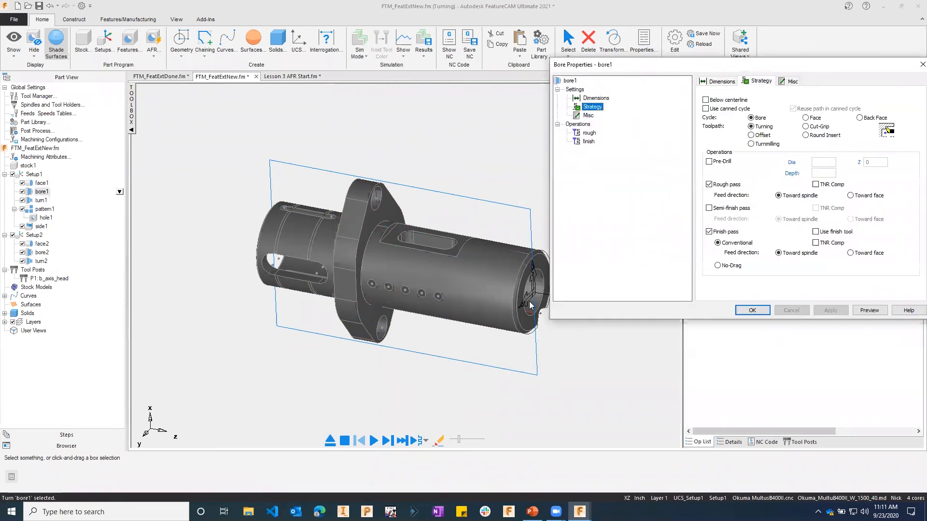
pyautogui.click(709, 162)
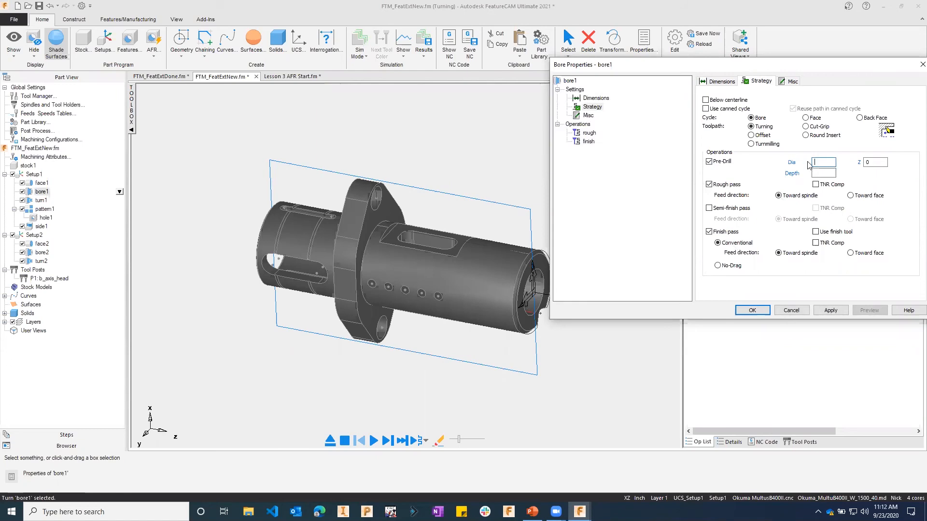
pyautogui.write('.875')
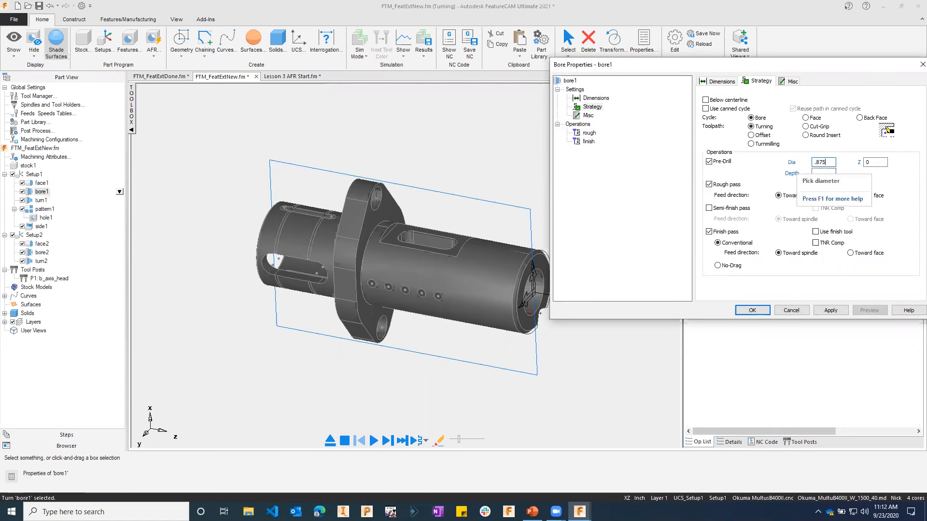
pyautogui.click(793, 176)
pyautogui.click(542, 272)
pyautogui.moveTo(452, 299)
pyautogui.mouseDown(button='middle')
pyautogui.moveTo(358, 272)
pyautogui.moveTo(388, 272)
pyautogui.mouseUp(button='middle')
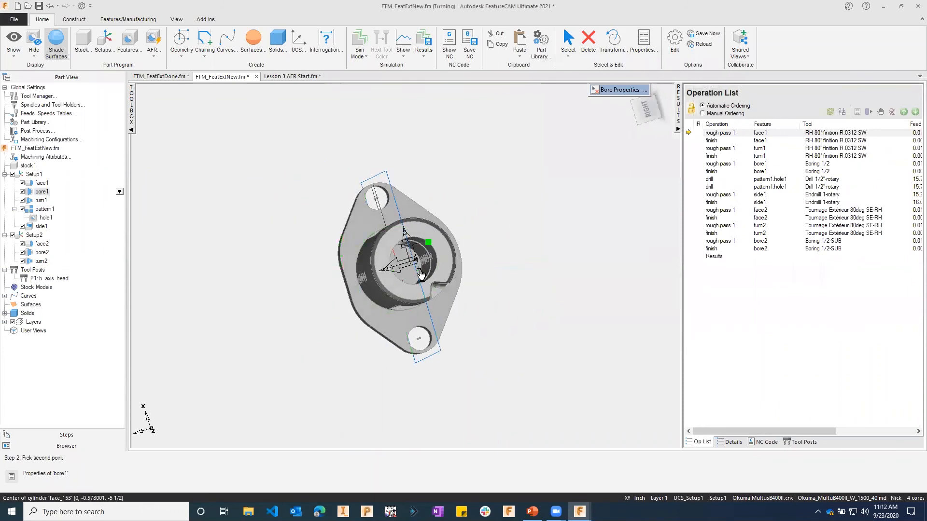
pyautogui.scroll(5, 413, 283)
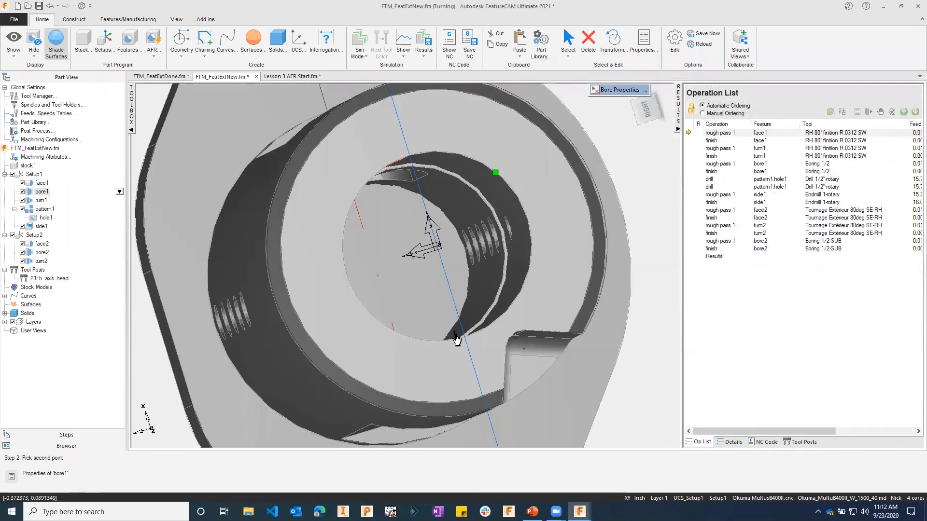
pyautogui.click(579, 262)
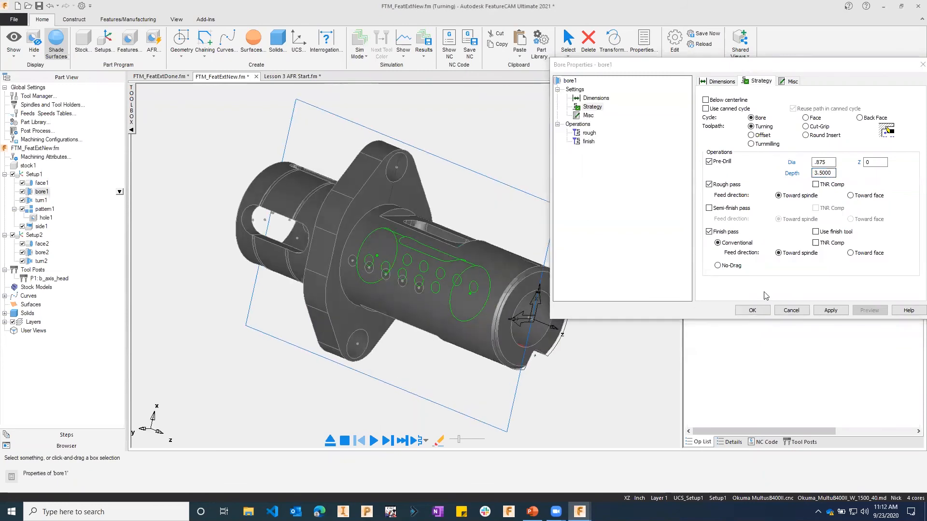
pyautogui.click(752, 310)
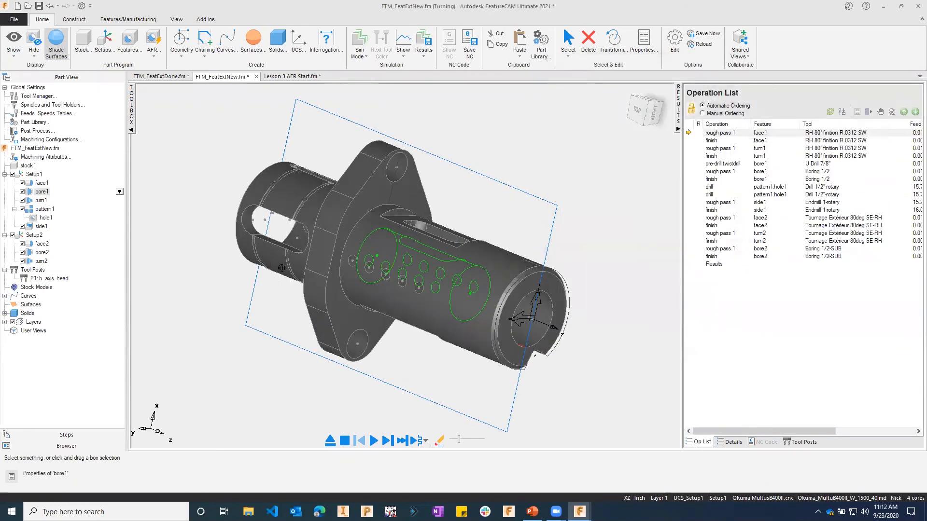
# Step: Add a pre-drill of diameter .875 to bore2, picking its 1.88 depth from the end face to the bore bottom
pyautogui.click(42, 253)
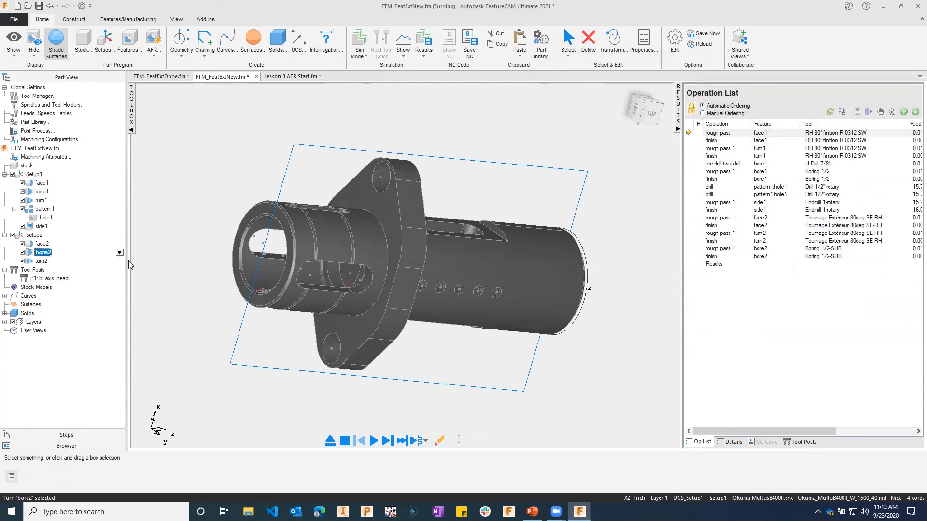
pyautogui.doubleClick(27, 256)
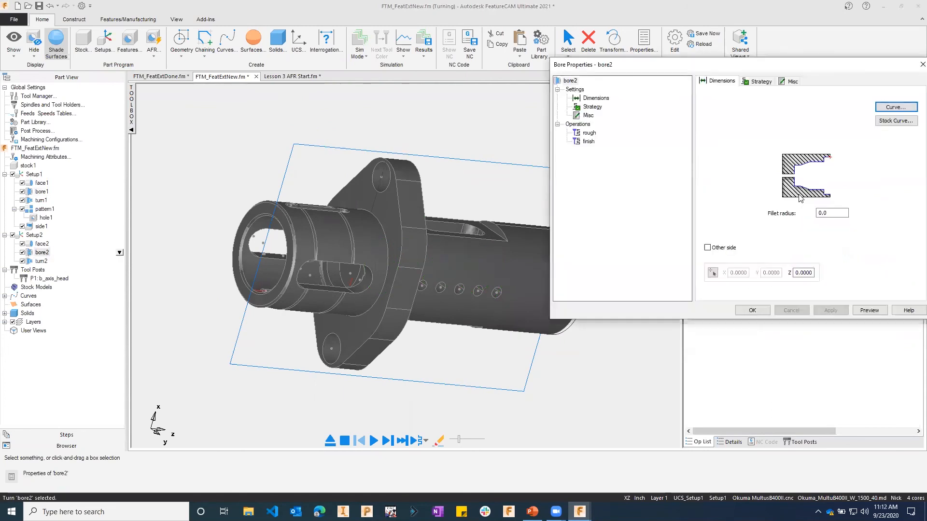
pyautogui.click(592, 107)
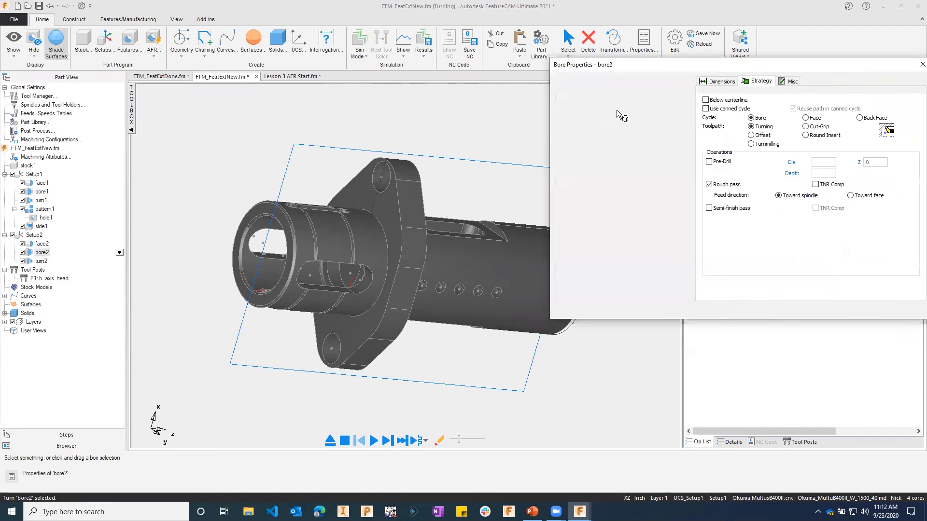
pyautogui.click(709, 162)
pyautogui.write('.875')
pyautogui.click(792, 173)
pyautogui.click(263, 215)
pyautogui.moveTo(265, 217); pyautogui.dragTo(371, 275, button='middle')
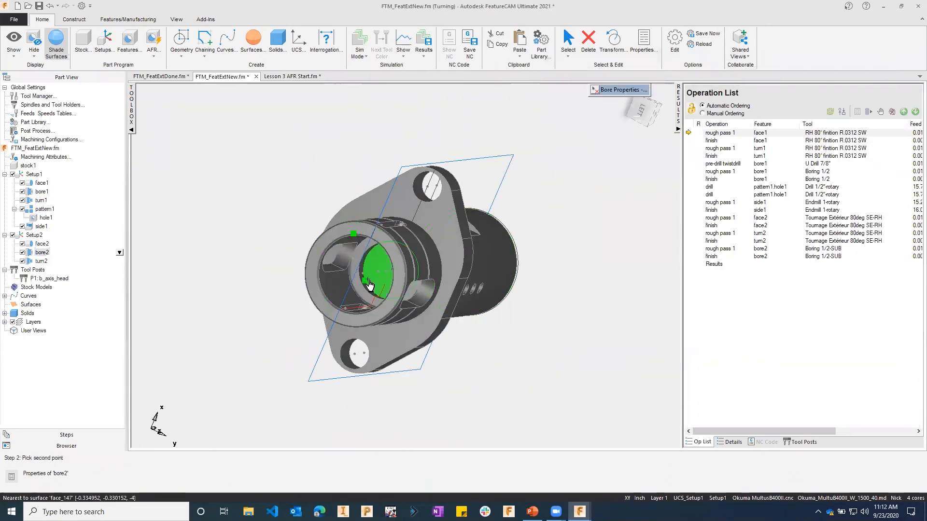
pyautogui.click(369, 285)
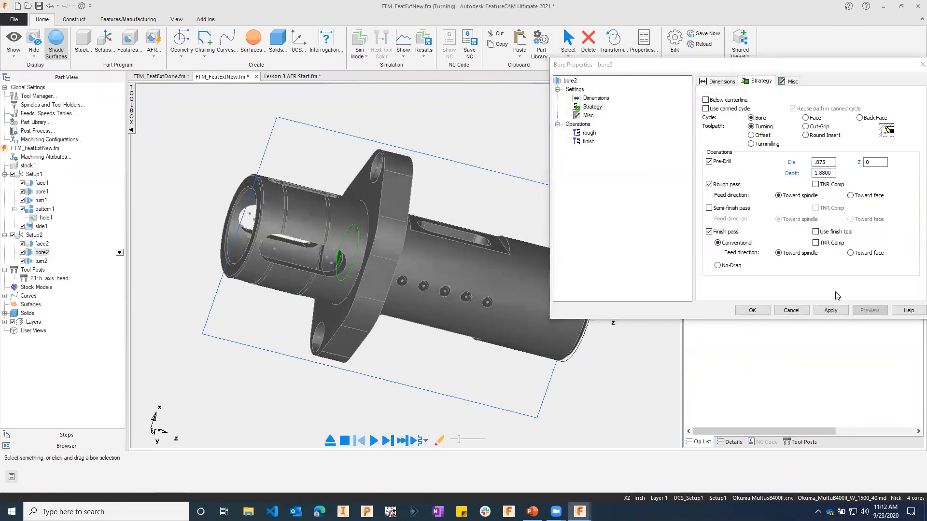
pyautogui.click(752, 310)
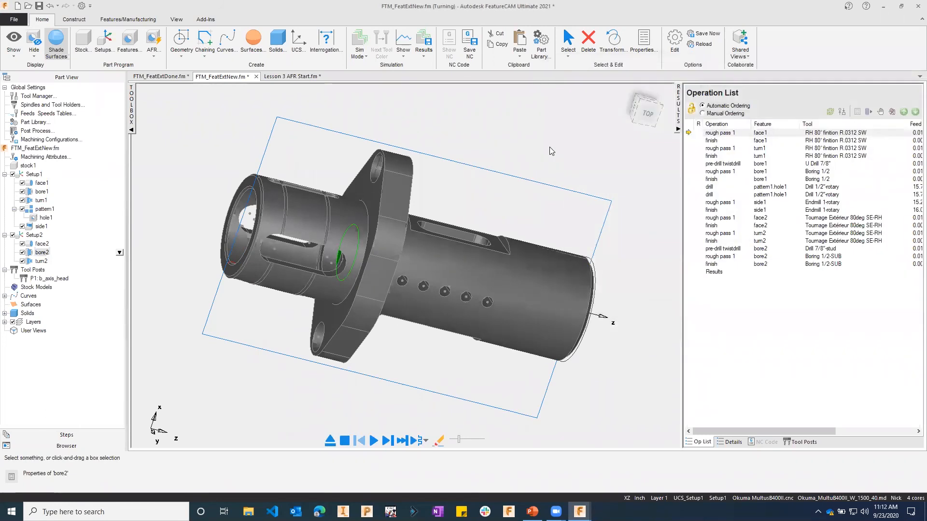
# Step: Simulate all operations of both setups from the top view, inspect the sectioned part at an angle, and close the simulation
pyautogui.click(648, 115)
pyautogui.click(373, 440)
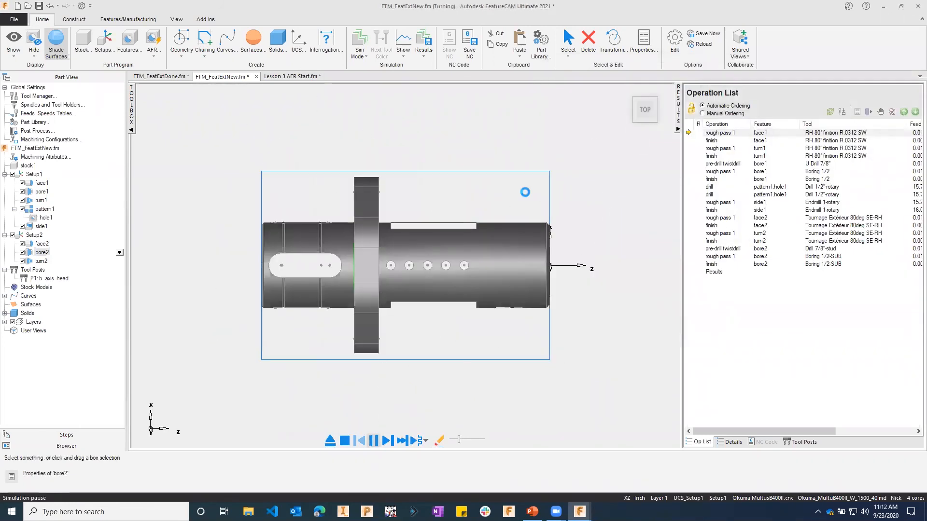
pyautogui.moveTo(622, 199); pyautogui.dragTo(556, 196, button='middle')
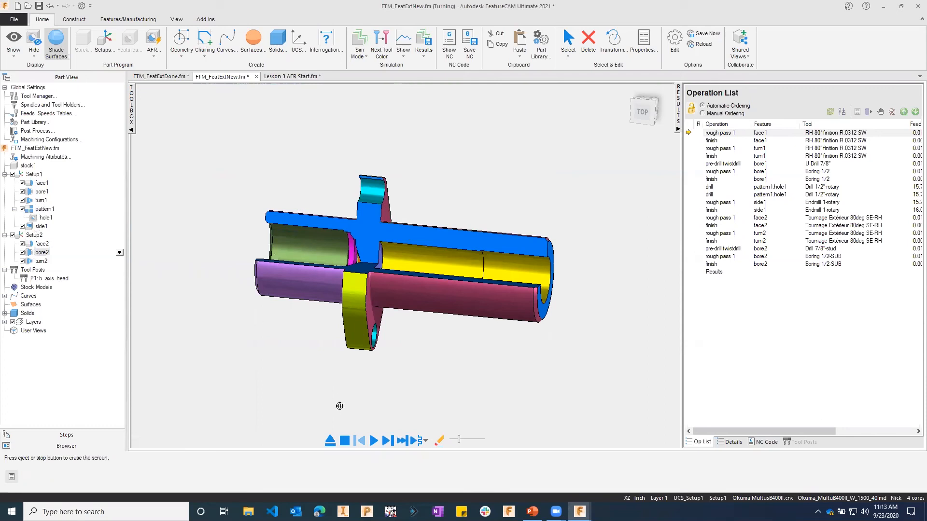
pyautogui.click(330, 441)
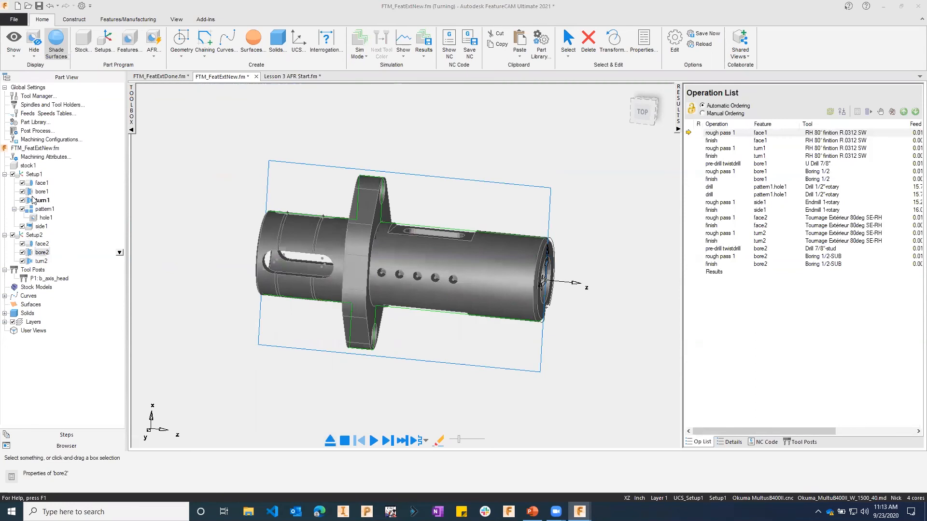
# Step: Review side1's dimensions and its option for cutting the feature using Y-axis coordinates
pyautogui.moveTo(425, 171); pyautogui.dragTo(456, 277, button='middle')
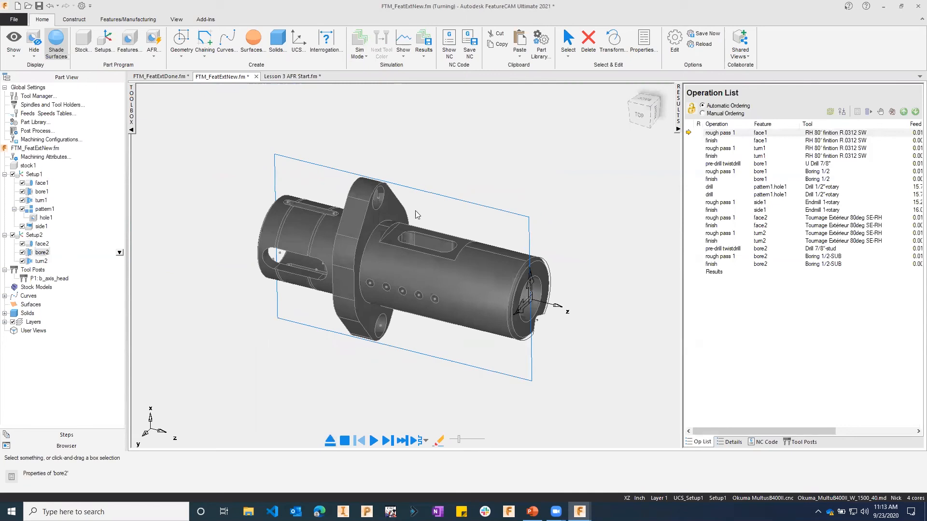
pyautogui.doubleClick(30, 225)
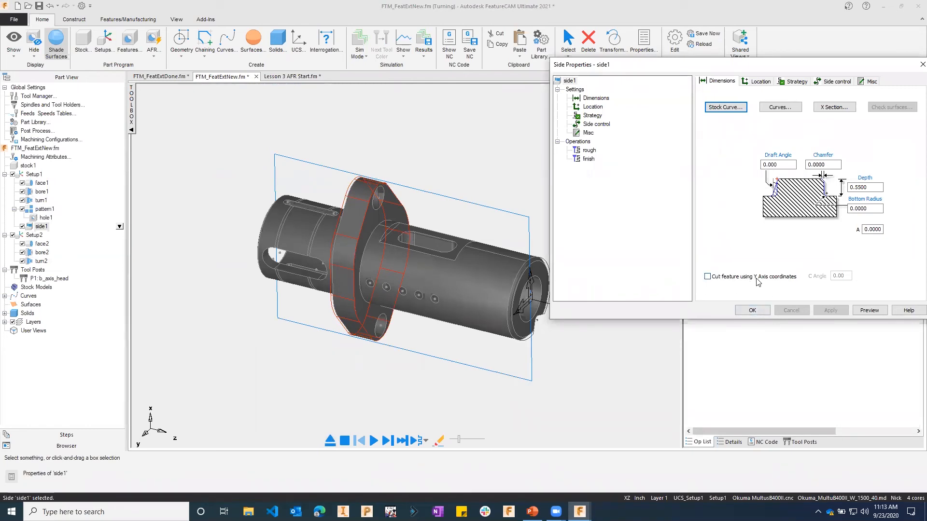
pyautogui.click(758, 312)
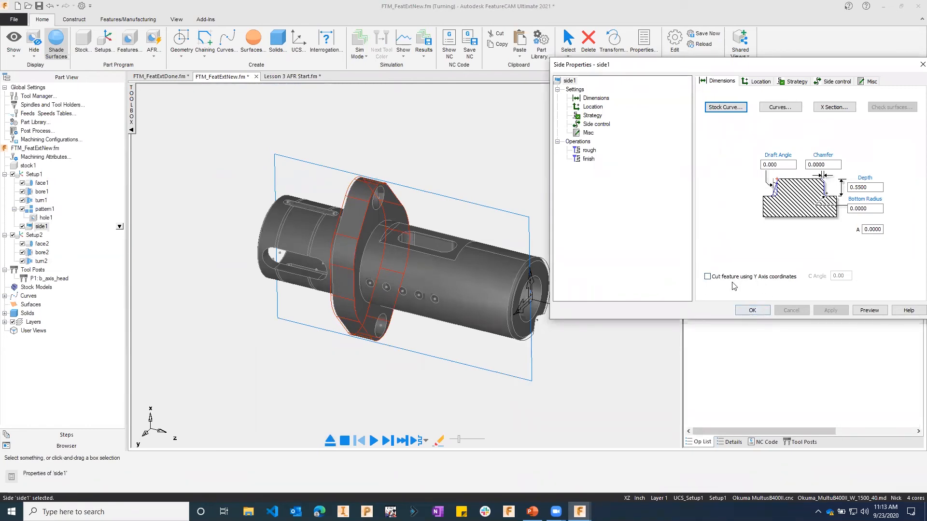
pyautogui.click(753, 310)
# Step: Run the 3D simulation again to check the milling of side1 around the flange
pyautogui.click(365, 56)
pyautogui.click(374, 115)
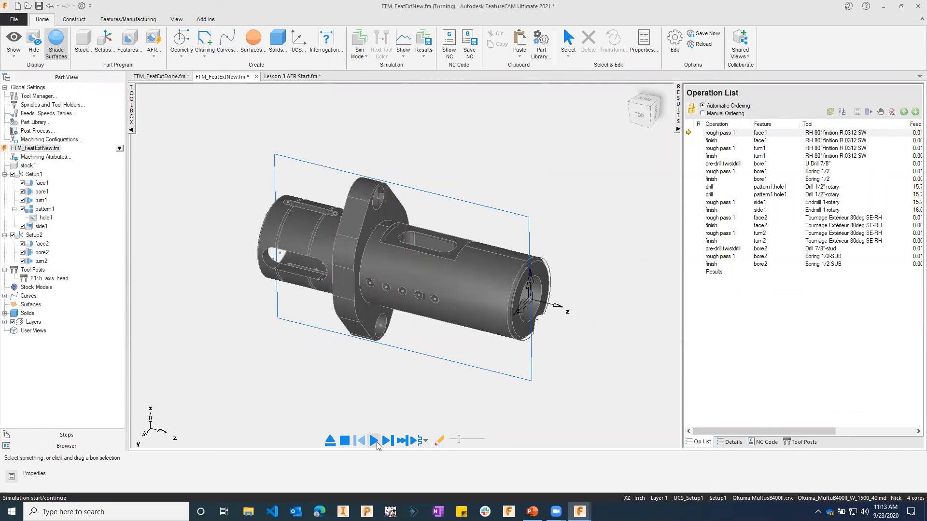
pyautogui.click(376, 442)
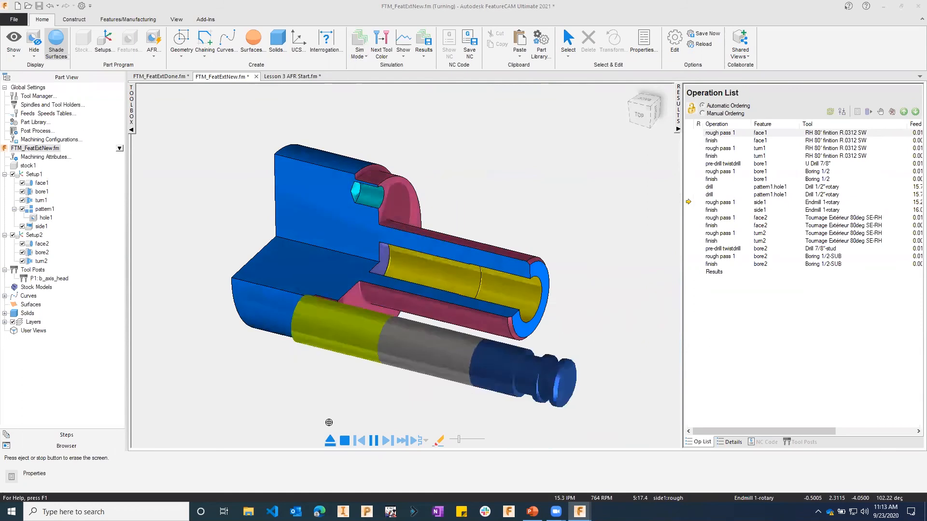
# Step: Inspect the side1 roughing on the sectioned flange up close and close the 3D simulation
pyautogui.scroll(-3, 350, 379)
pyautogui.scroll(3, 350, 380)
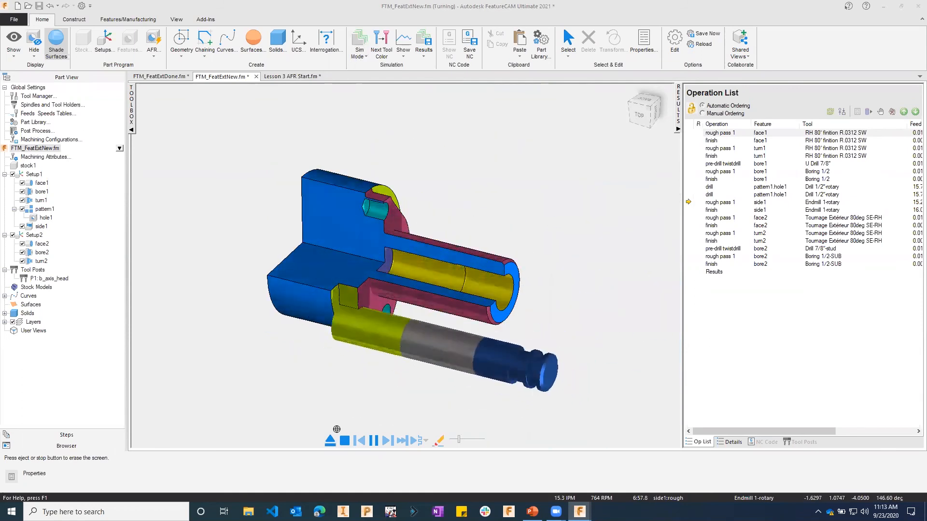
pyautogui.click(330, 440)
# Step: Run the machine simulation and examine the turn1 roughing tool's position around the chuck and within the whole machine
pyautogui.click(360, 50)
pyautogui.click(378, 158)
pyautogui.click(374, 441)
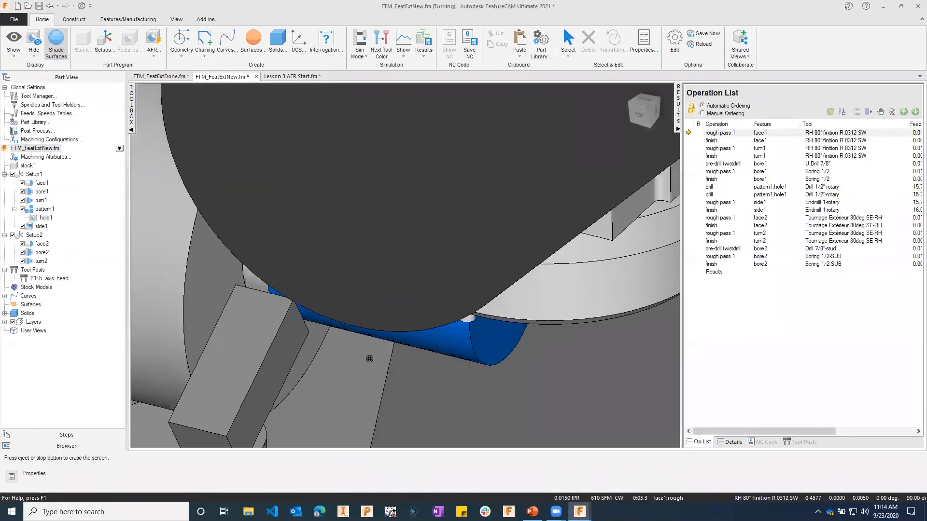
pyautogui.scroll(-4, 461, 319)
pyautogui.moveTo(445, 352); pyautogui.dragTo(467, 248, button='middle')
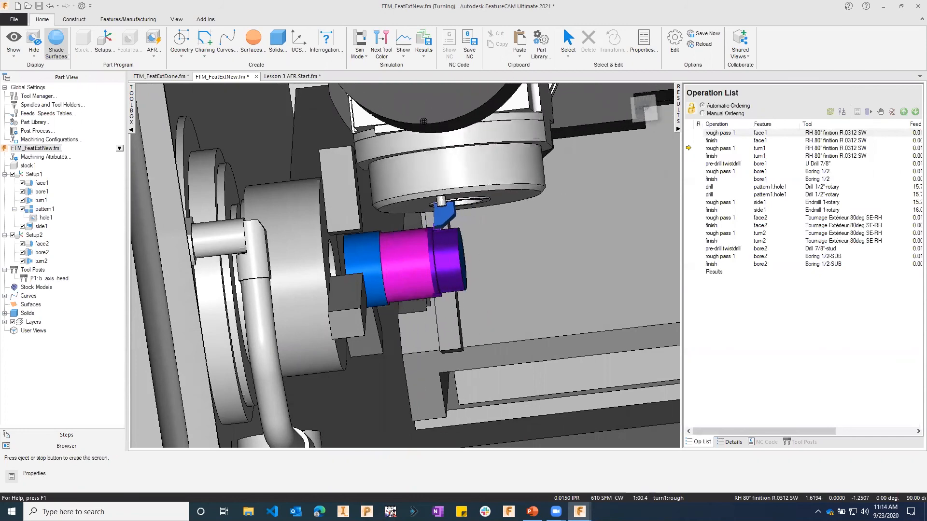
pyautogui.scroll(-5, 427, 258)
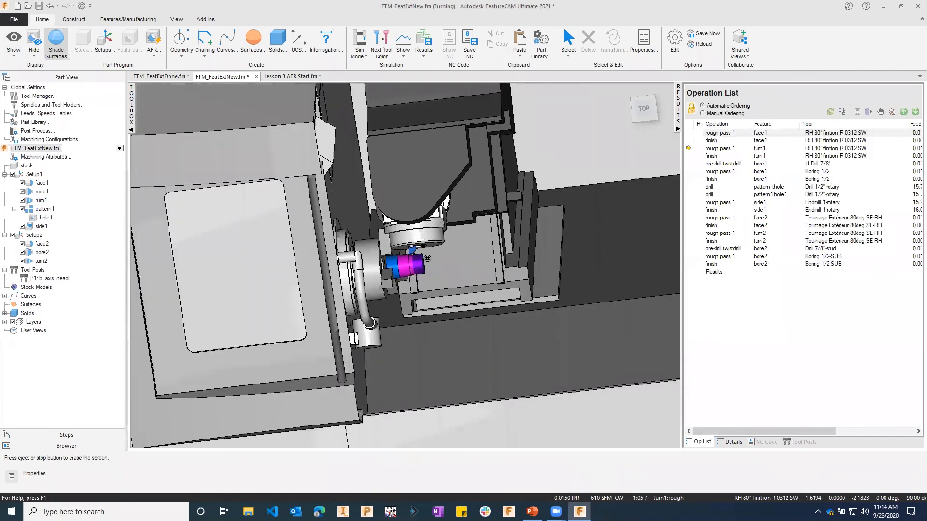
pyautogui.scroll(3, 427, 258)
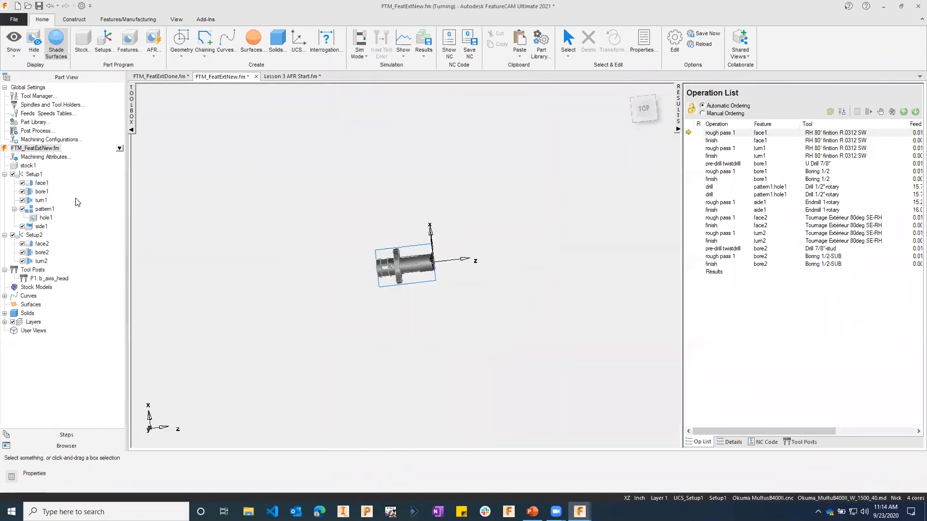
# Step: Assign the BAXIS_80_RH tool to turn1's roughing operation
pyautogui.doubleClick(30, 200)
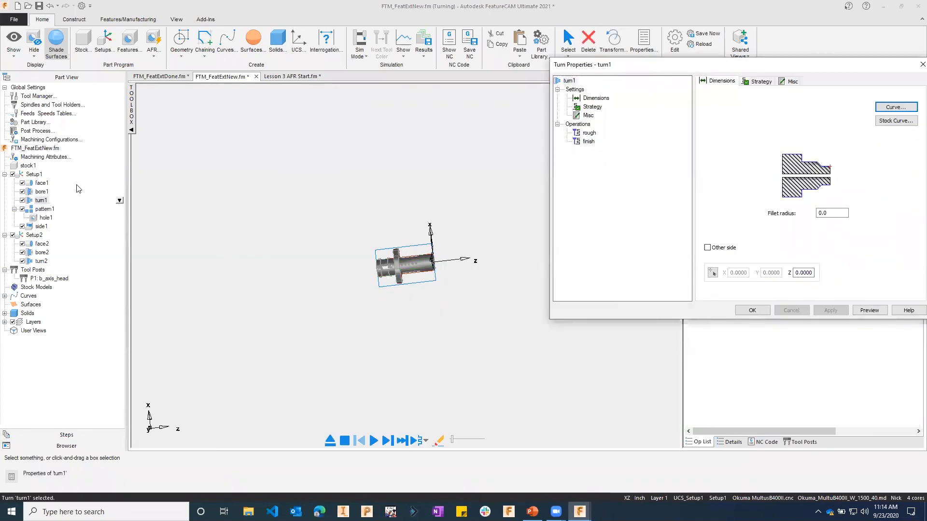
pyautogui.click(589, 134)
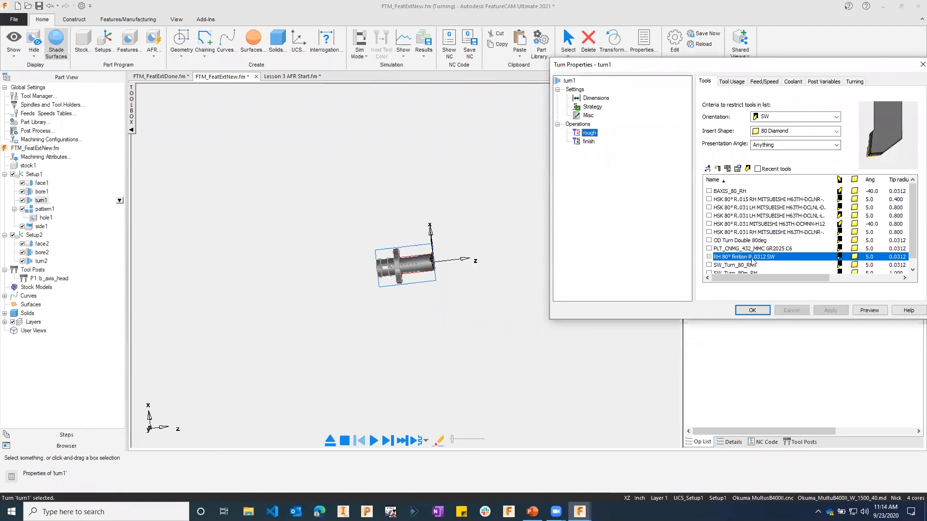
pyautogui.click(709, 192)
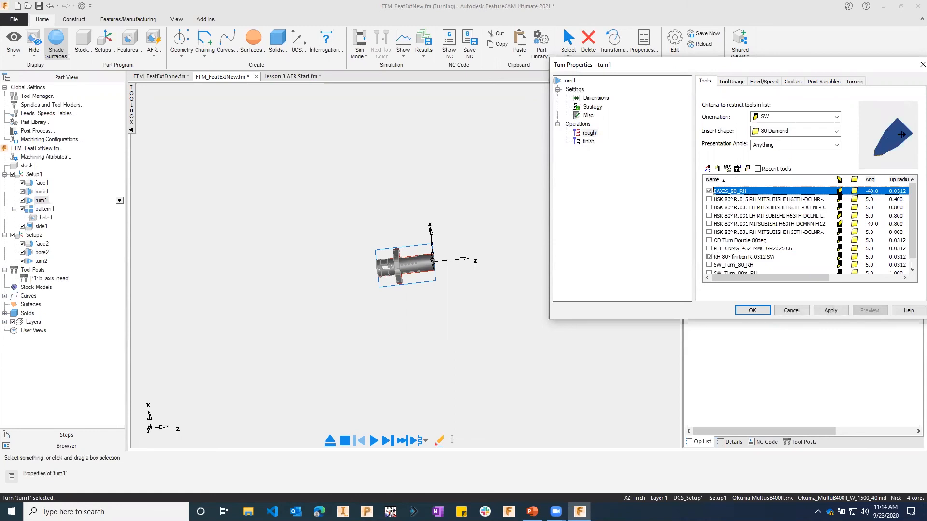
pyautogui.click(834, 309)
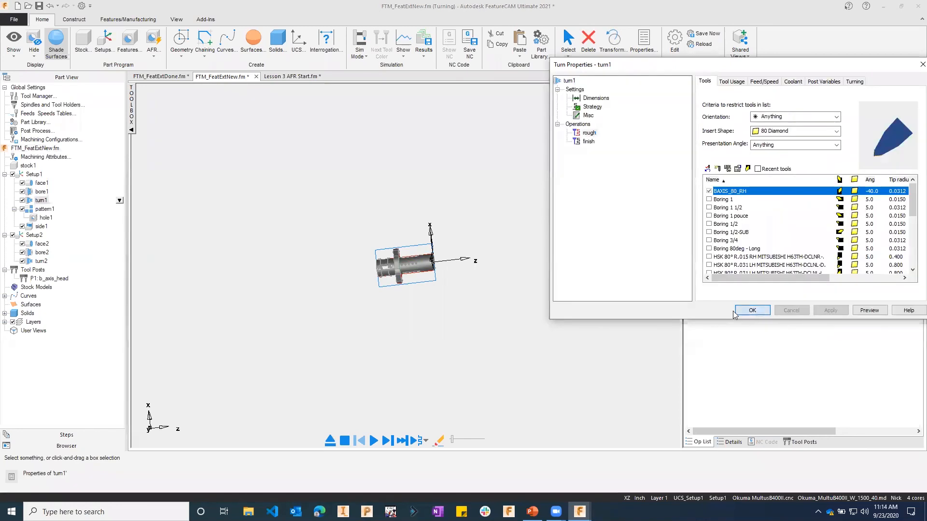
pyautogui.click(751, 311)
# Step: Choose the BAXIS_80_RH tool for face1's roughing operation and switch off face1's rough pass
pyautogui.doubleClick(38, 183)
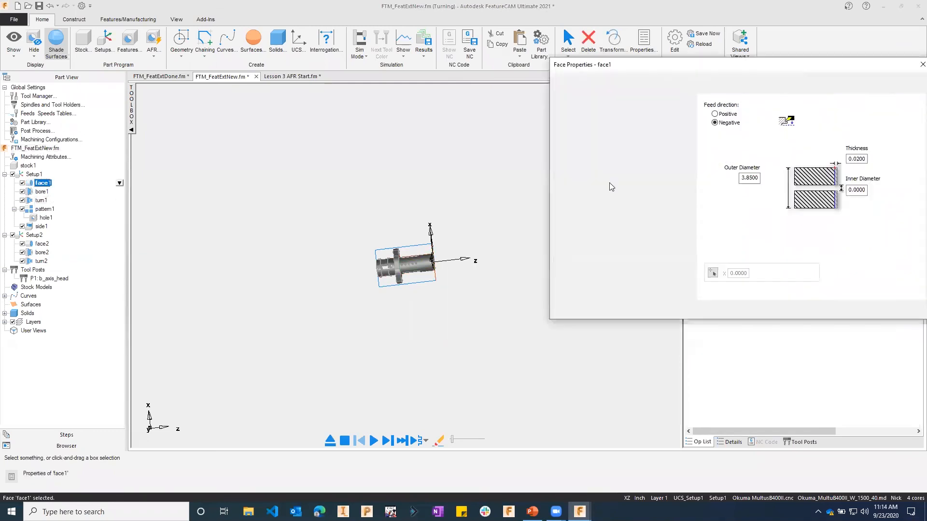
pyautogui.click(585, 133)
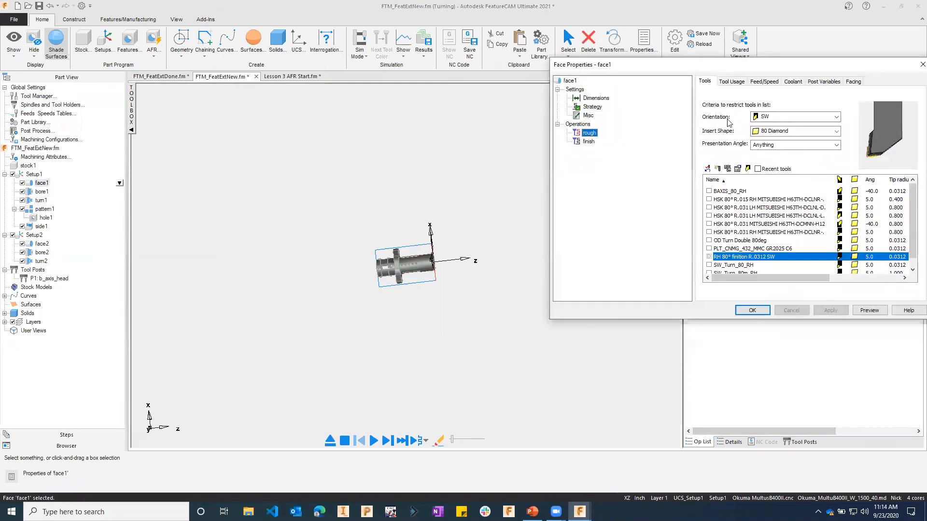
pyautogui.click(710, 192)
pyautogui.click(831, 310)
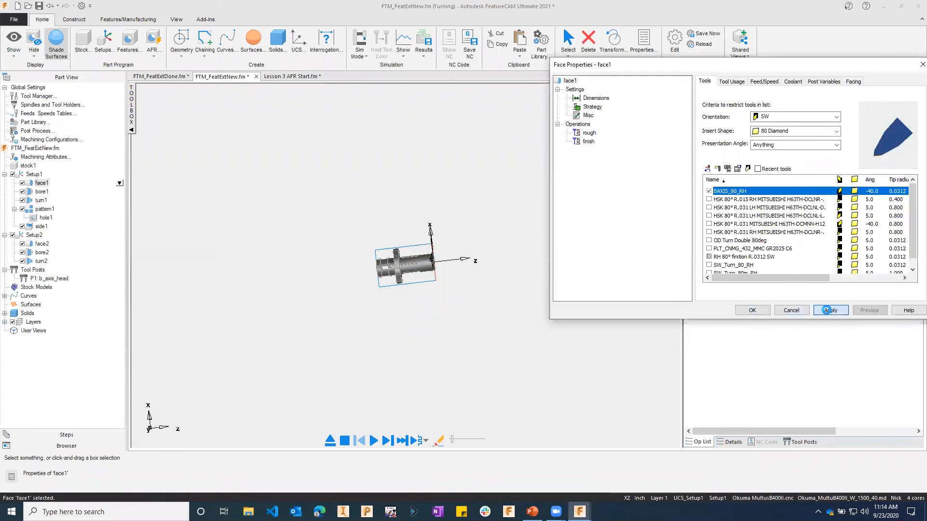
pyautogui.moveTo(587, 138); pyautogui.dragTo(587, 134)
pyautogui.click(589, 107)
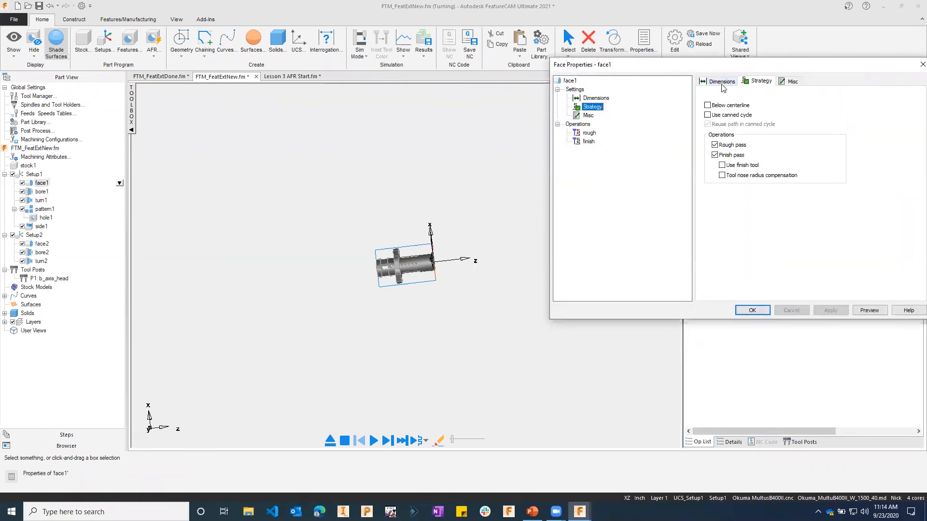
pyautogui.click(715, 145)
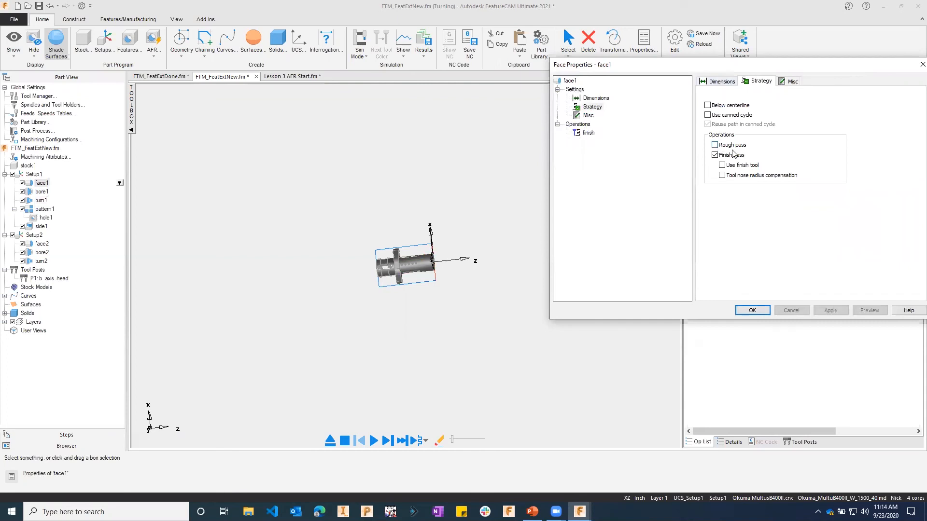
pyautogui.click(753, 310)
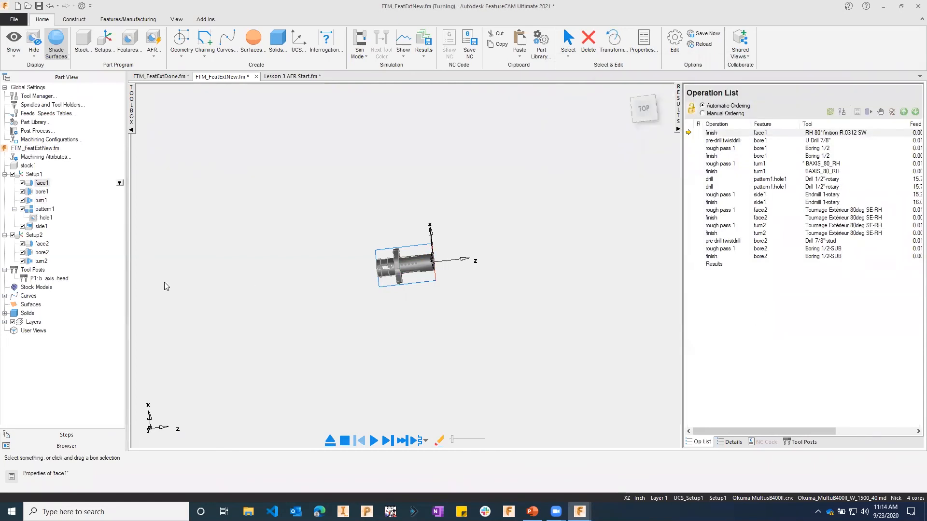
# Step: Switch off face2's rough pass and assign the BAXIS_80_RH tool to its finish operation
pyautogui.doubleClick(42, 243)
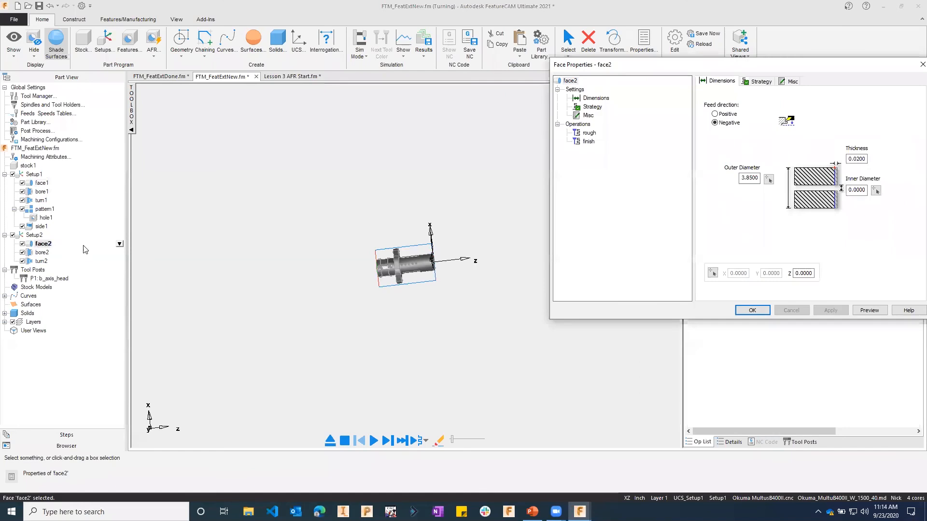
pyautogui.click(587, 133)
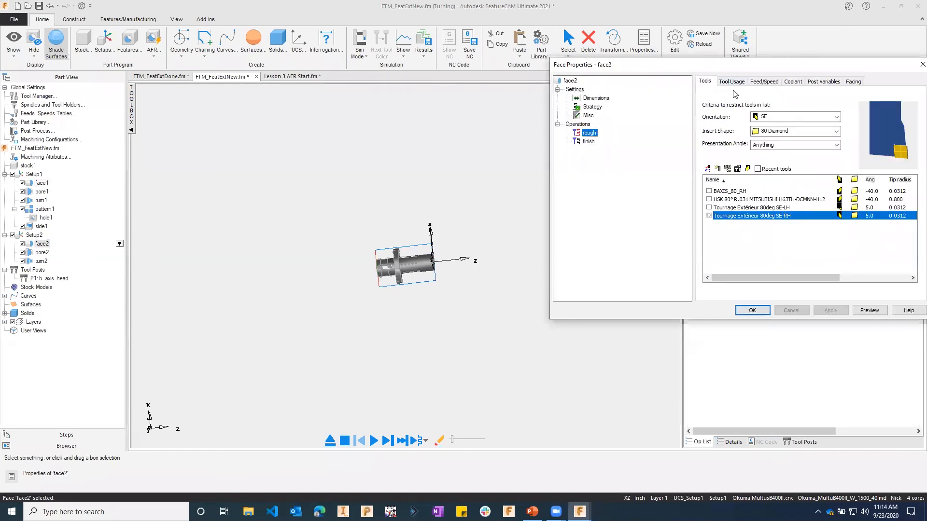
pyautogui.click(592, 108)
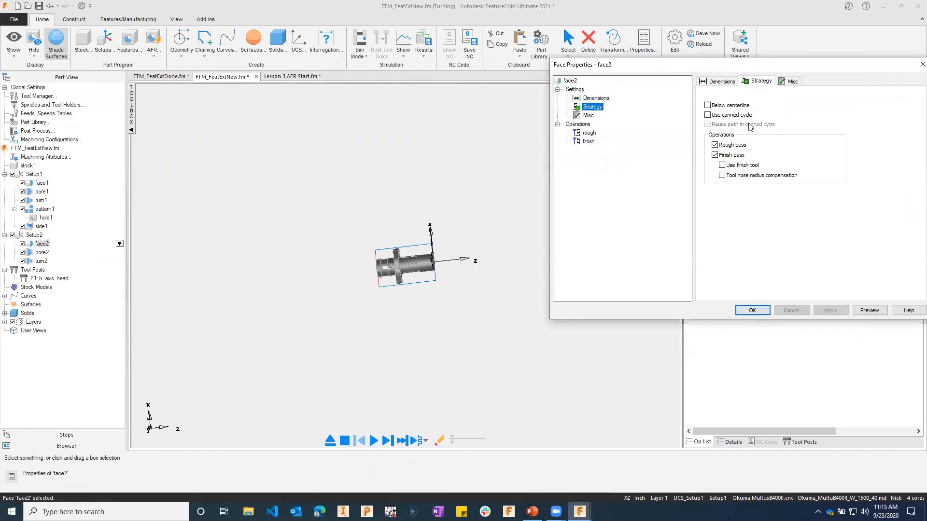
pyautogui.click(715, 145)
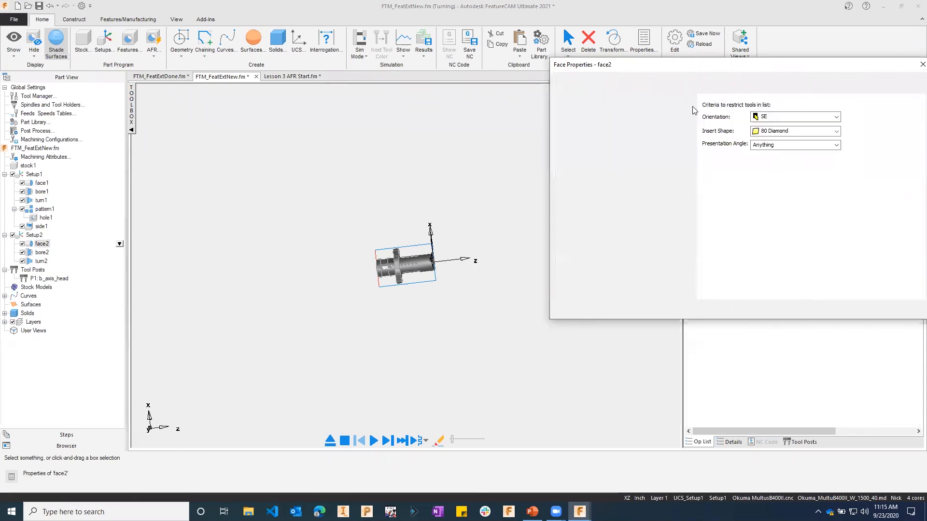
pyautogui.click(708, 191)
pyautogui.click(831, 311)
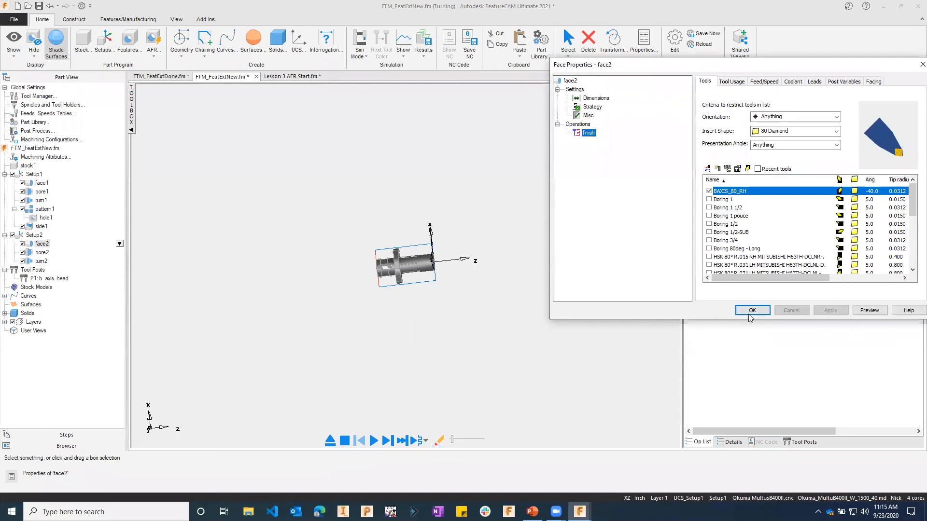
pyautogui.click(750, 313)
# Step: Assign the BAXIS_80_RH tool to turn2's roughing operation
pyautogui.click(32, 260)
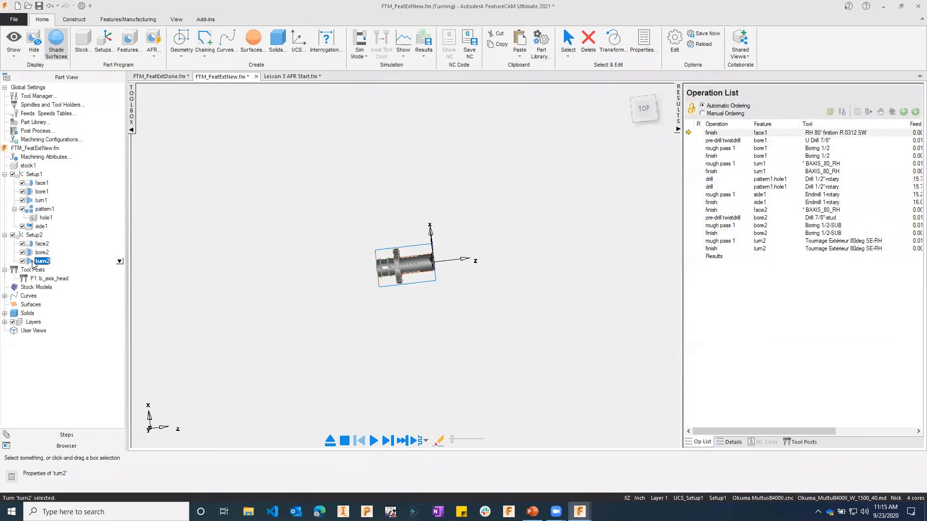
pyautogui.doubleClick(32, 261)
pyautogui.click(590, 133)
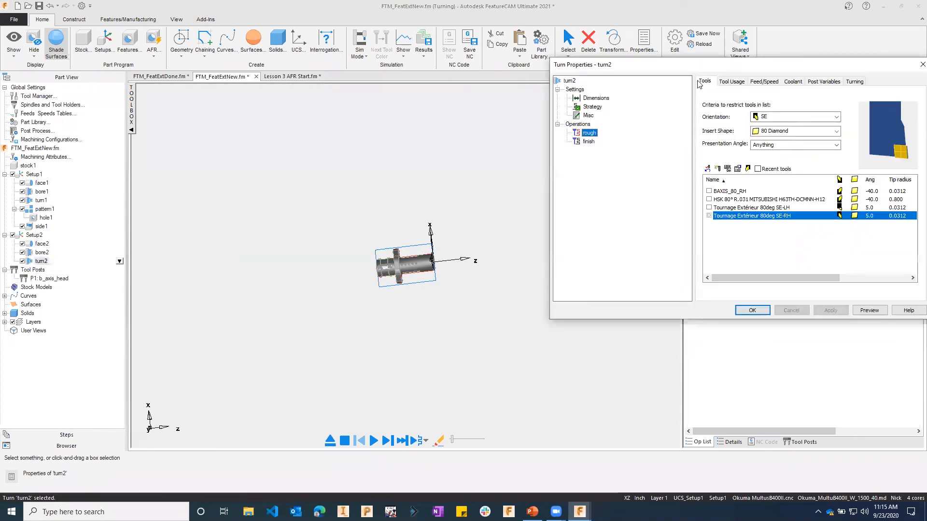
pyautogui.click(710, 192)
pyautogui.click(709, 191)
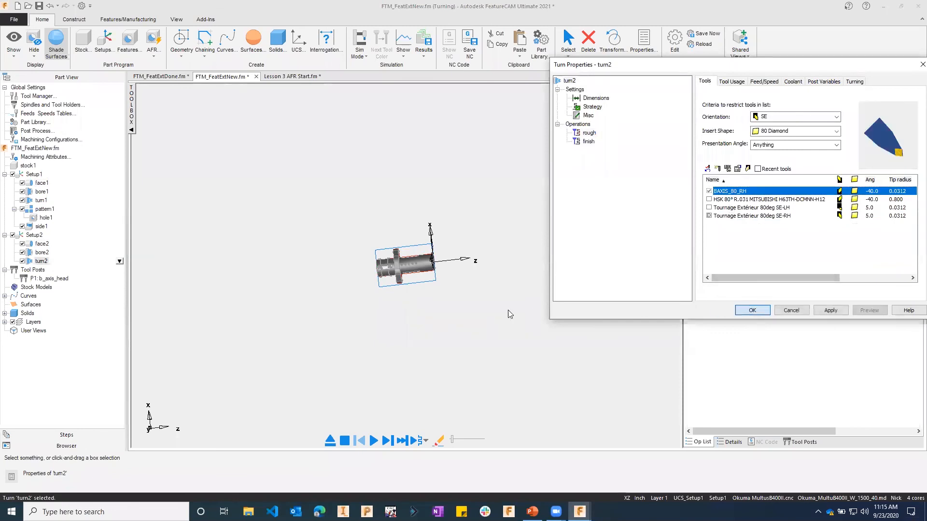
pyautogui.press('Return')
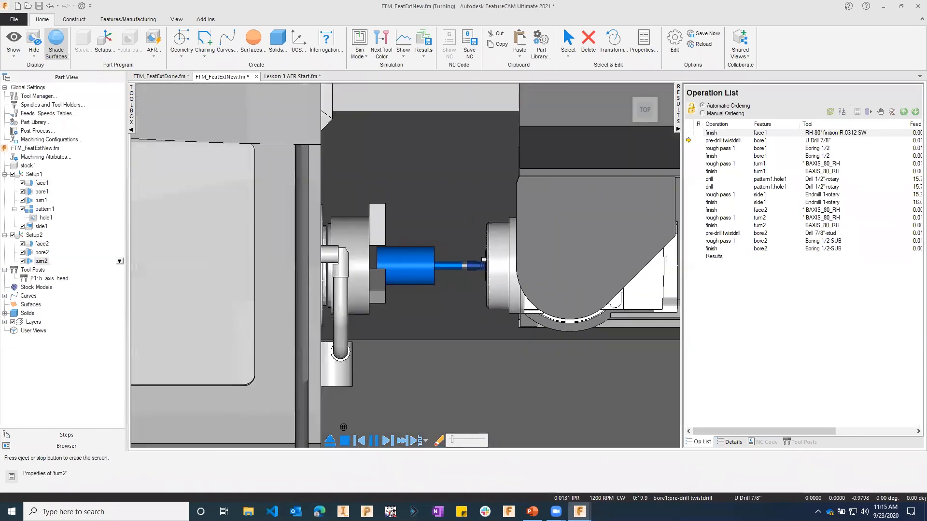
# Step: Stop the machine simulation and assign the BAXIS_80_RH tool to face1's finish operation
pyautogui.click(344, 440)
pyautogui.click(33, 183)
pyautogui.doubleClick(32, 184)
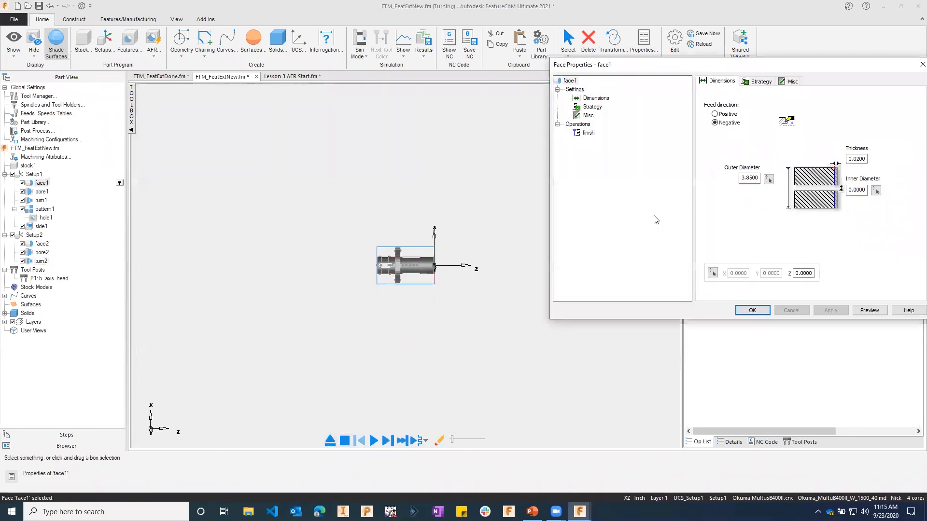
pyautogui.click(588, 133)
pyautogui.click(709, 191)
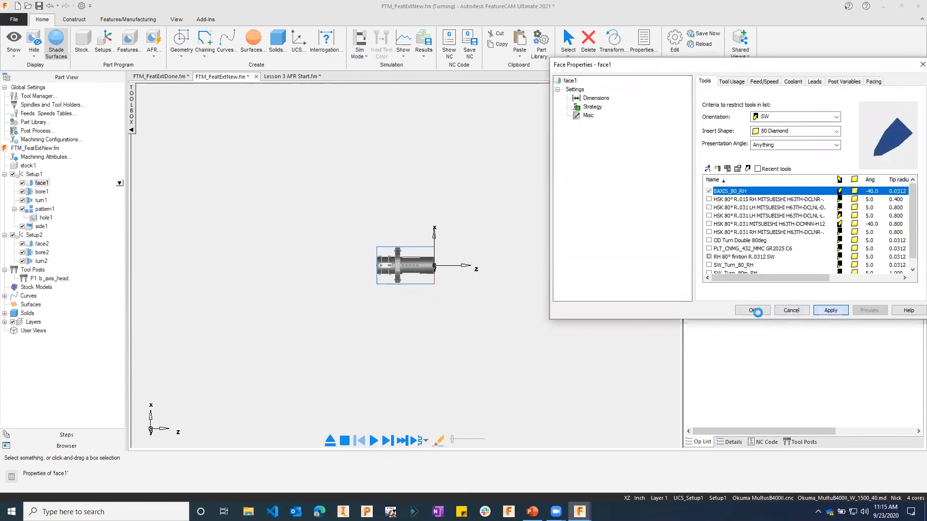
pyautogui.click(752, 310)
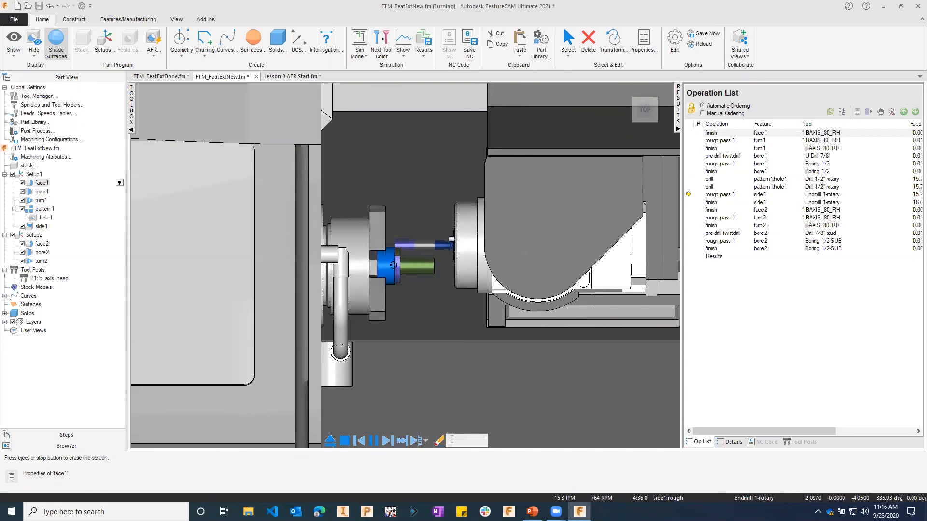
# Step: Inspect the side1 milling from an angled view in the machine simulation and close the simulation
pyautogui.moveTo(465, 259); pyautogui.dragTo(405, 253, button='middle')
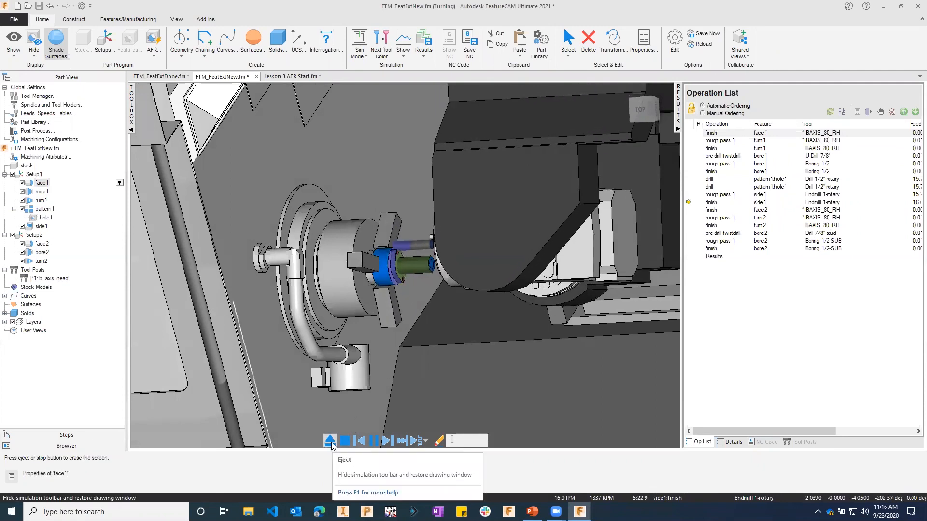
pyautogui.click(330, 441)
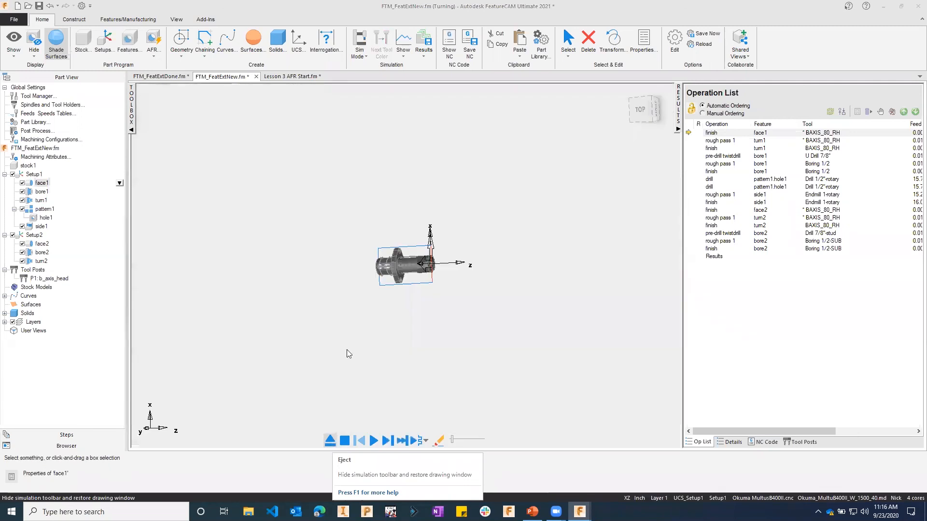
# Step: Set side1 to cut the feature using Y-axis coordinates
pyautogui.scroll(5, 400, 276)
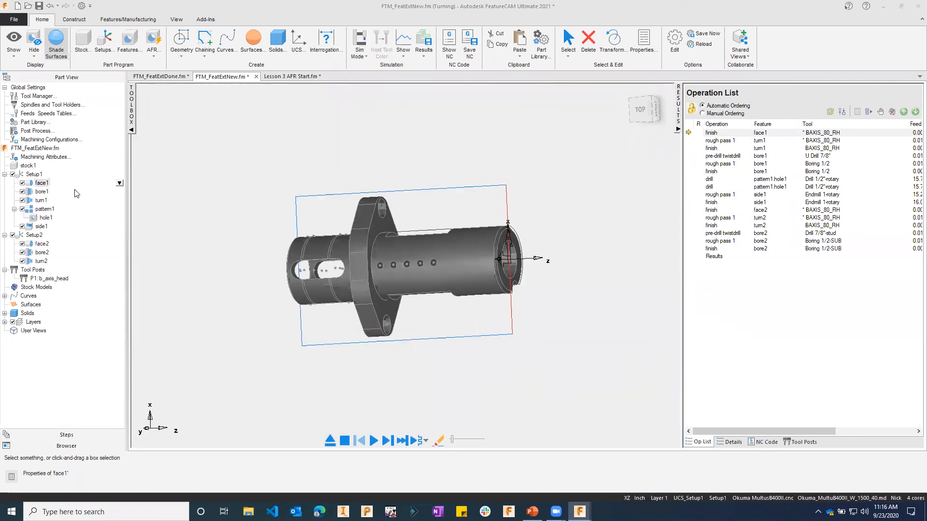
pyautogui.doubleClick(32, 227)
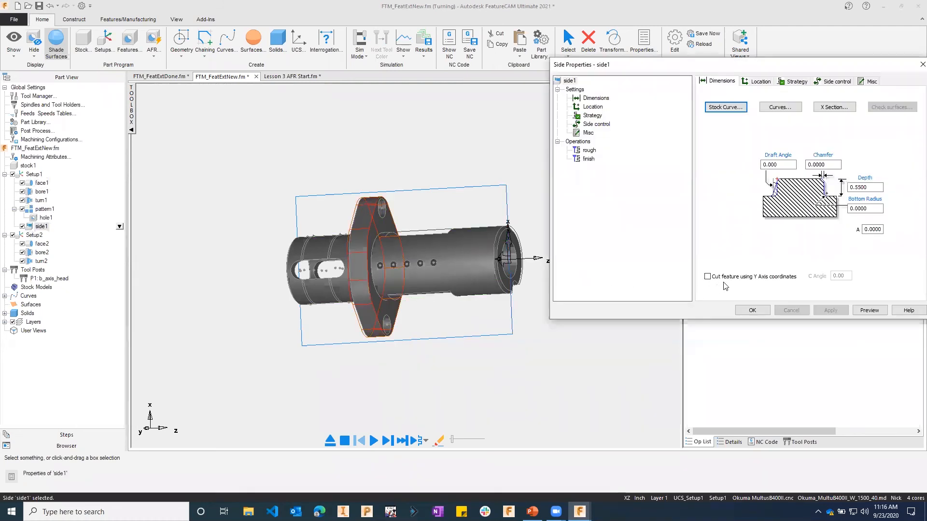
pyautogui.click(725, 278)
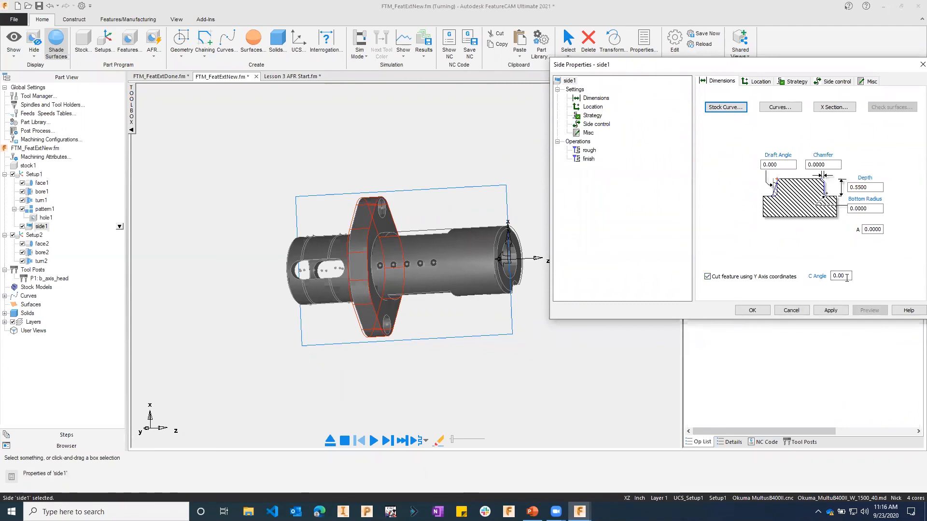
pyautogui.click(753, 310)
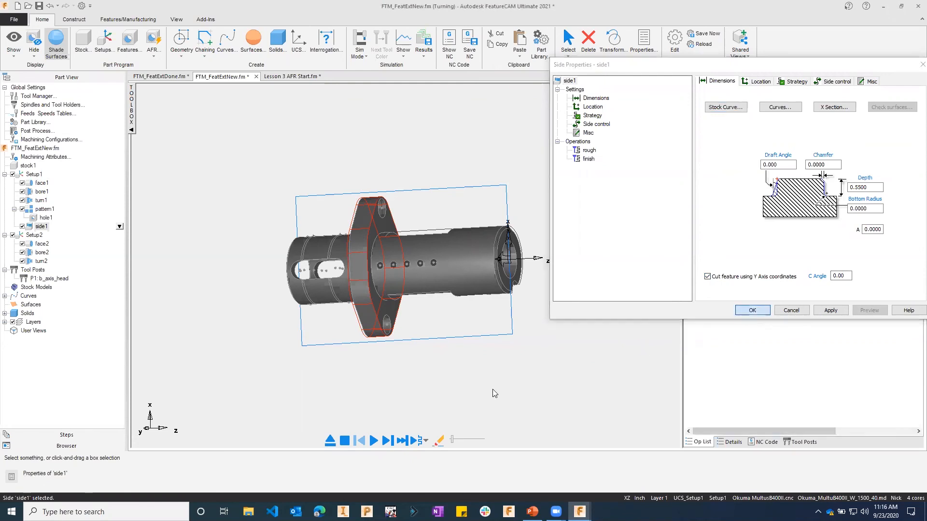
# Step: Run the machine simulation at a higher speed to check side1's milling with Y-axis motion
pyautogui.click(374, 441)
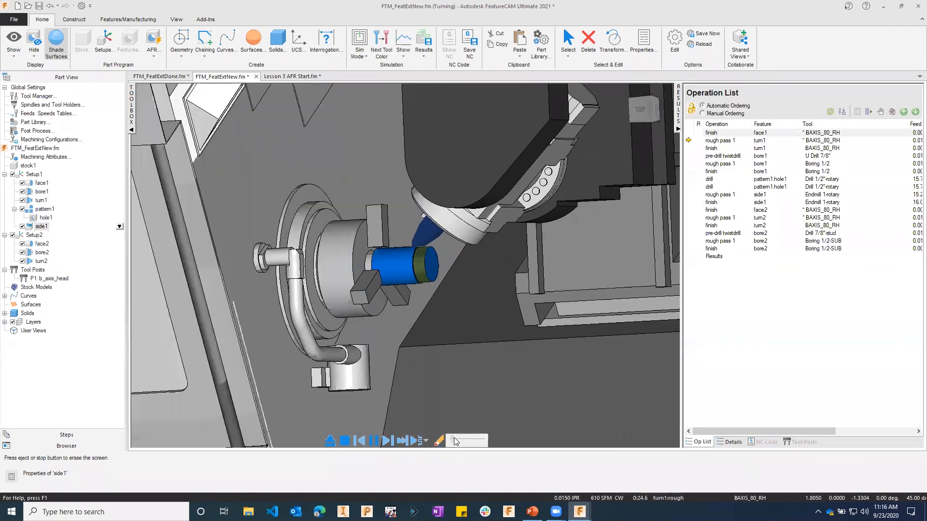
pyautogui.moveTo(452, 440); pyautogui.dragTo(462, 439)
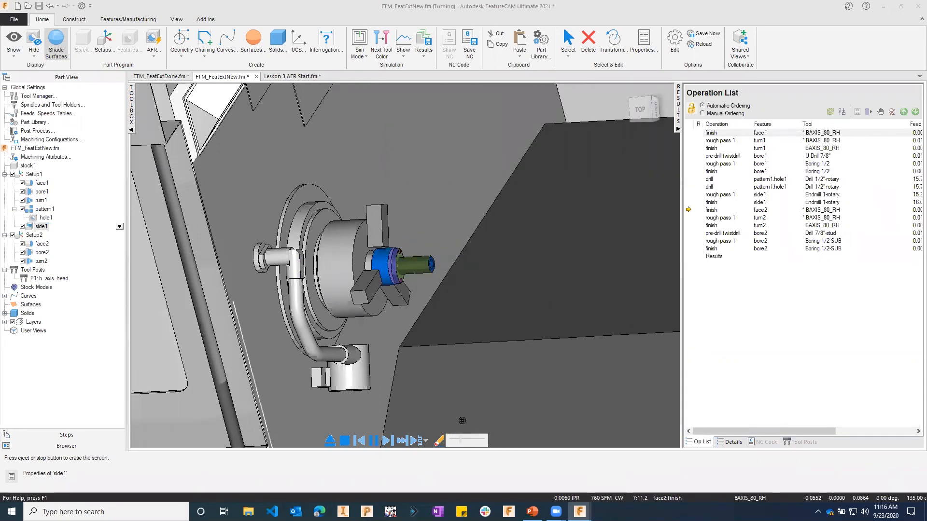
# Step: Close the machine simulation and view the part from the top at a larger scale
pyautogui.click(330, 441)
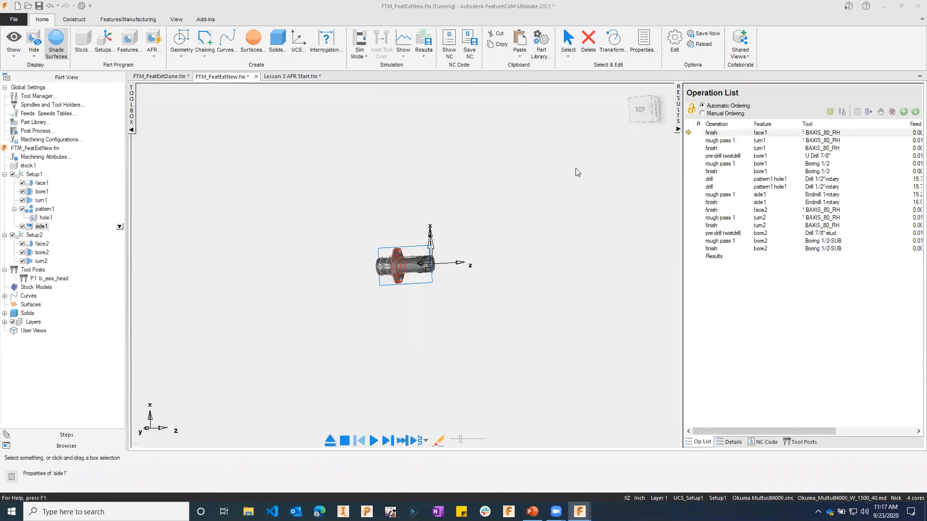
pyautogui.click(641, 110)
pyautogui.scroll(-2, 405, 268)
pyautogui.scroll(1, 404, 268)
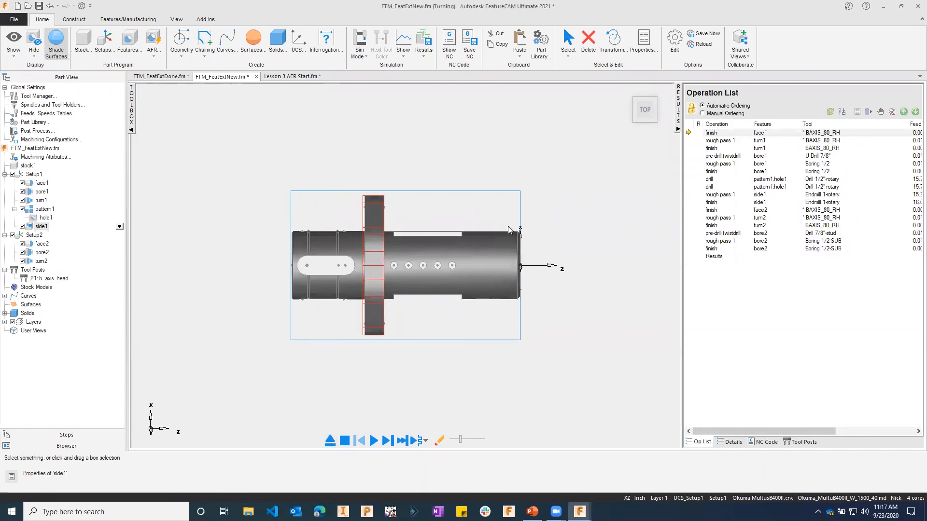
# Step: Examine the notch at the shaft's front end and the flats on the shaft from several angles
pyautogui.moveTo(555, 223); pyautogui.dragTo(484, 351, button='middle')
pyautogui.click(405, 398)
pyautogui.moveTo(534, 299); pyautogui.dragTo(385, 168, button='middle')
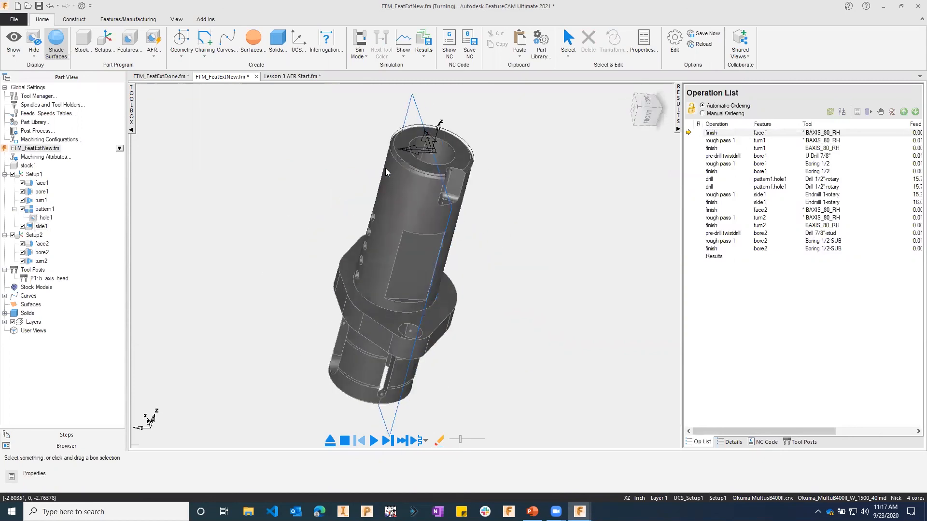
pyautogui.click(453, 182)
pyautogui.moveTo(497, 231); pyautogui.dragTo(411, 301, button='middle')
pyautogui.click(417, 295)
pyautogui.click(419, 300)
pyautogui.moveTo(410, 208); pyautogui.dragTo(387, 285, button='middle')
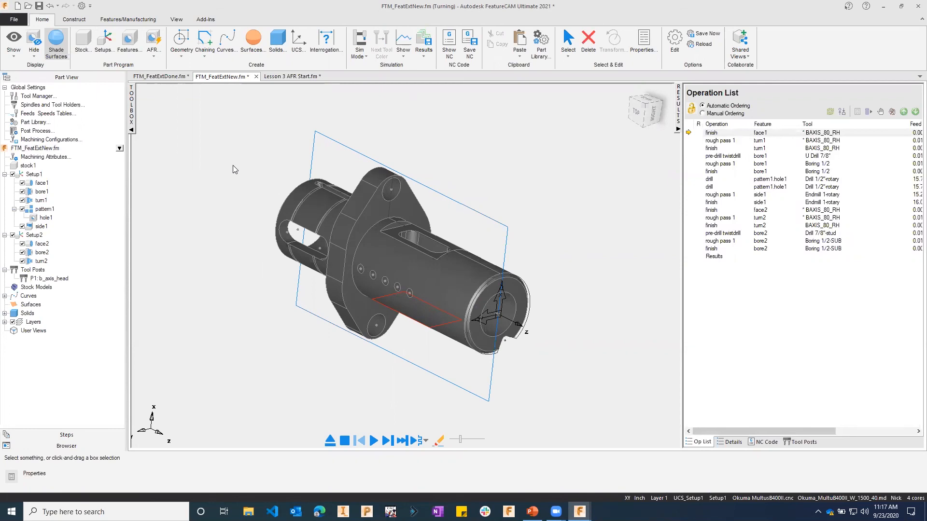
pyautogui.moveTo(524, 345); pyautogui.dragTo(416, 141, button='middle')
pyautogui.scroll(5, 450, 223)
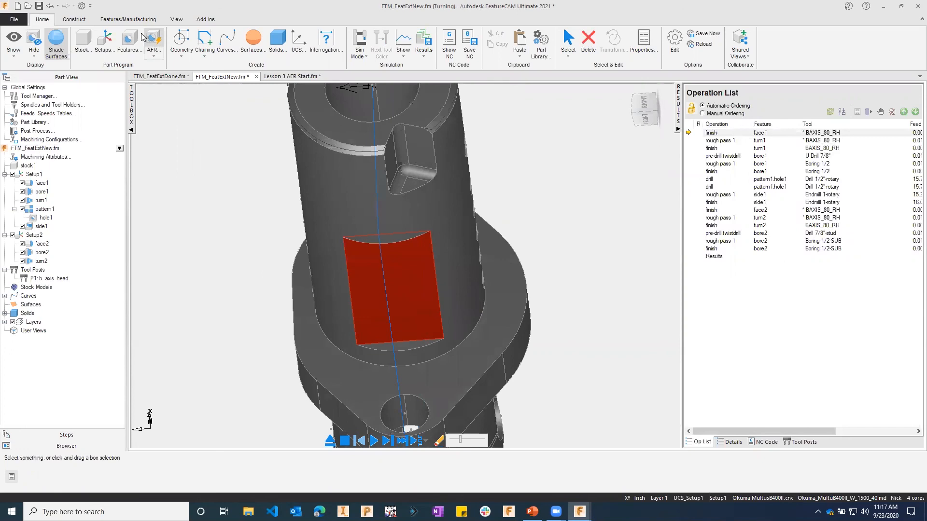
# Step: Begin a Turn/Mill Side feature extracted with feature recognition, aligned along the setup Z-axis and built from selected side surfaces
pyautogui.click(128, 42)
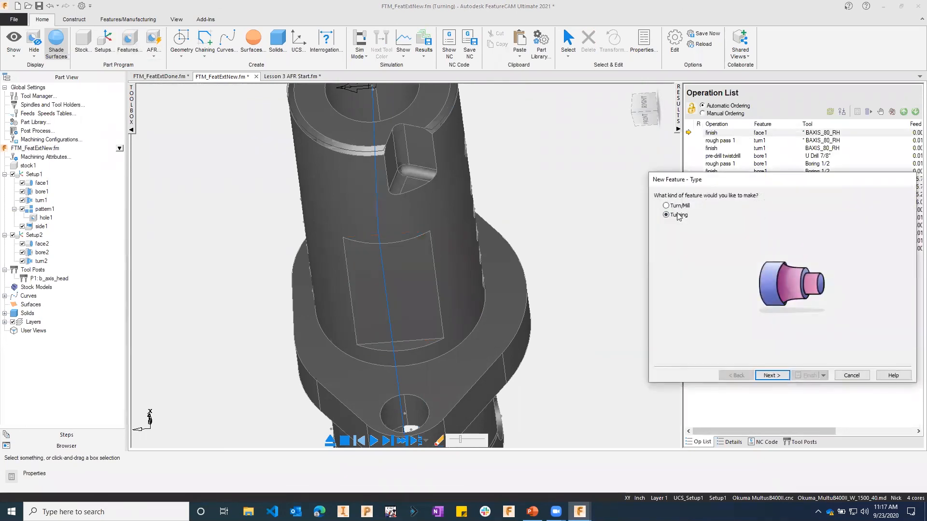
pyautogui.click(676, 207)
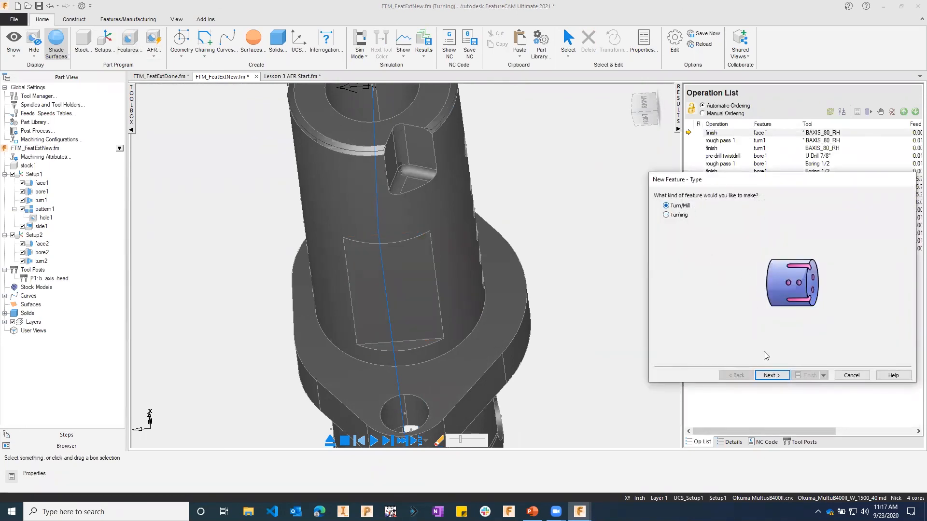
pyautogui.click(771, 375)
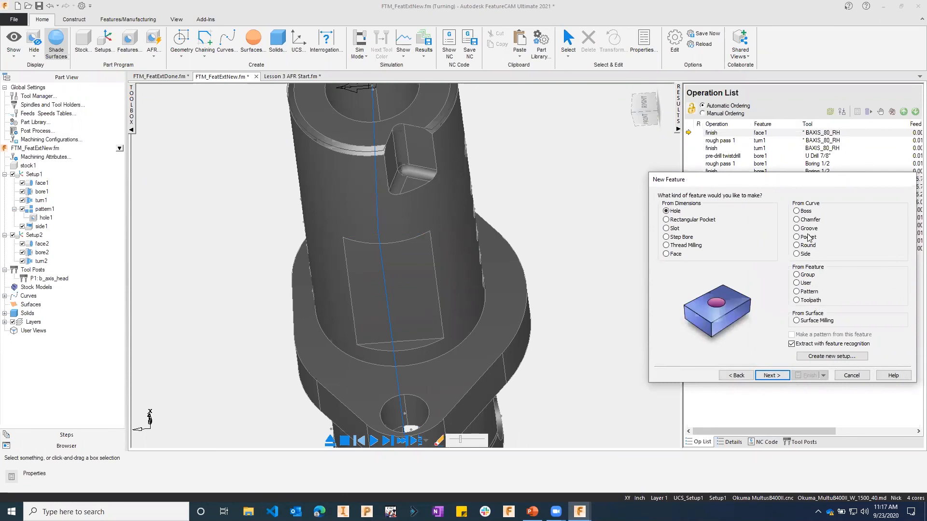
pyautogui.click(804, 254)
pyautogui.click(772, 376)
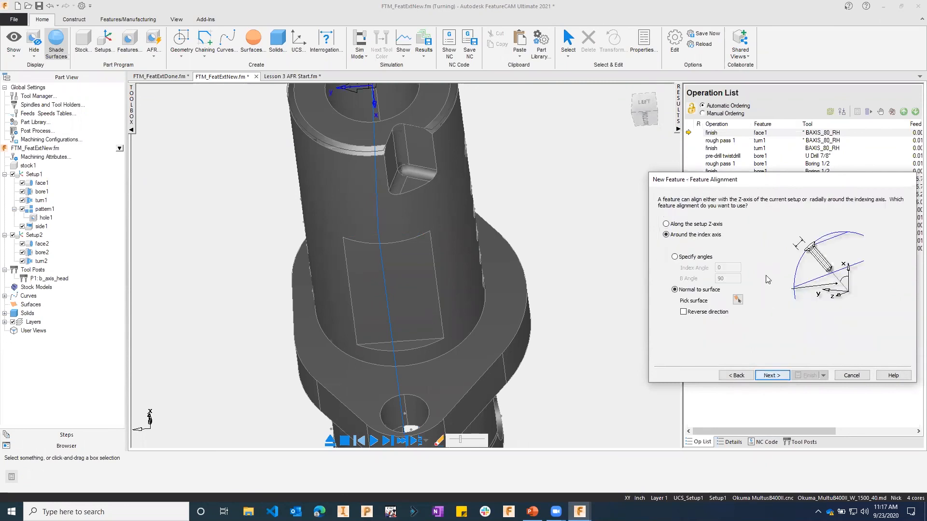
pyautogui.click(690, 225)
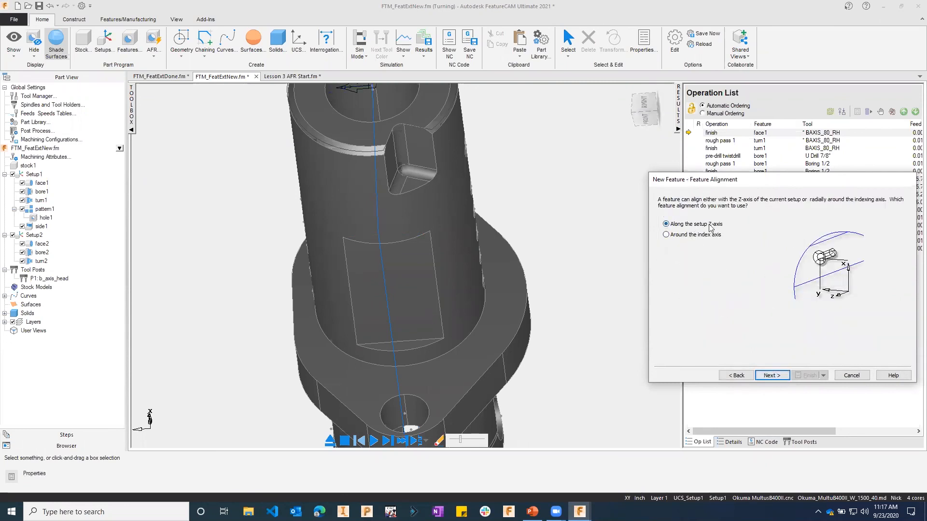
pyautogui.click(779, 376)
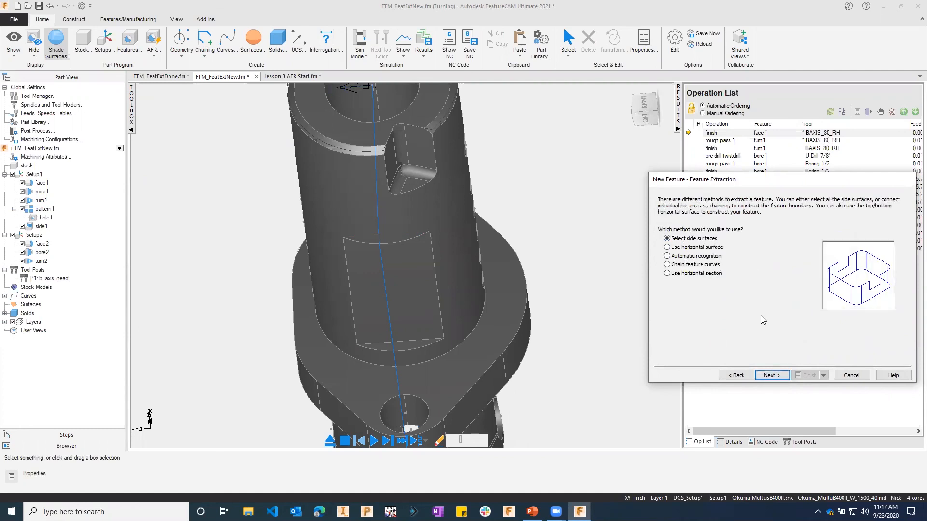
pyautogui.click(771, 375)
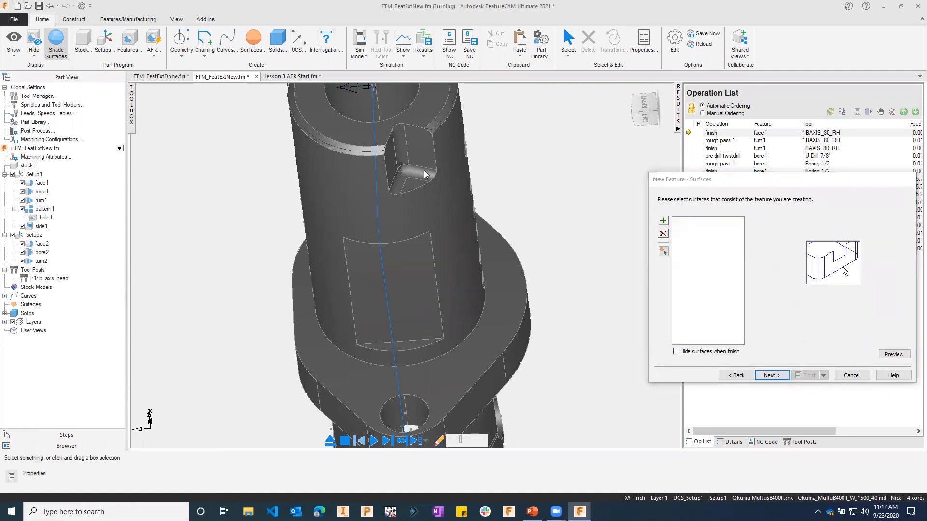
# Step: Add the end notch's side surfaces to the new feature and accept its machining side and Z location
pyautogui.click(409, 164)
pyautogui.click(405, 171)
pyautogui.click(399, 182)
pyautogui.click(392, 170)
pyautogui.click(663, 221)
pyautogui.click(781, 376)
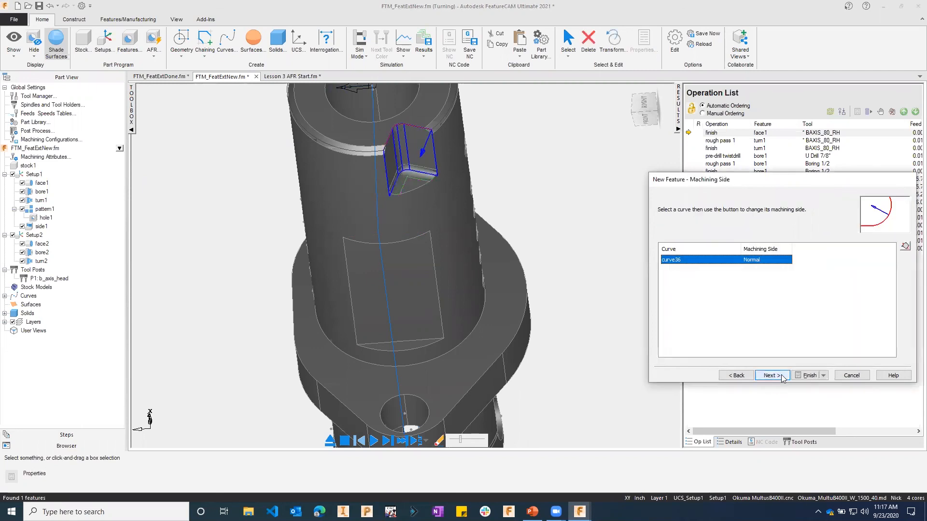
pyautogui.click(778, 376)
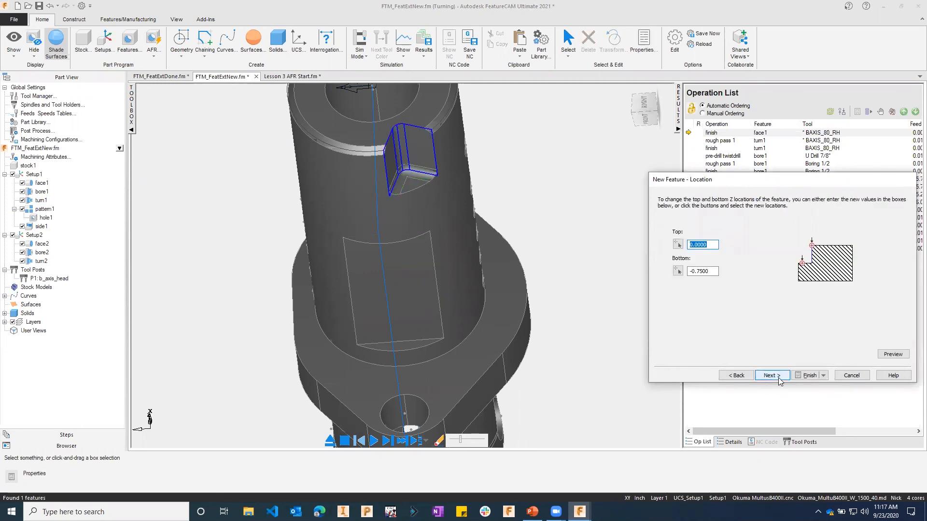
pyautogui.click(771, 375)
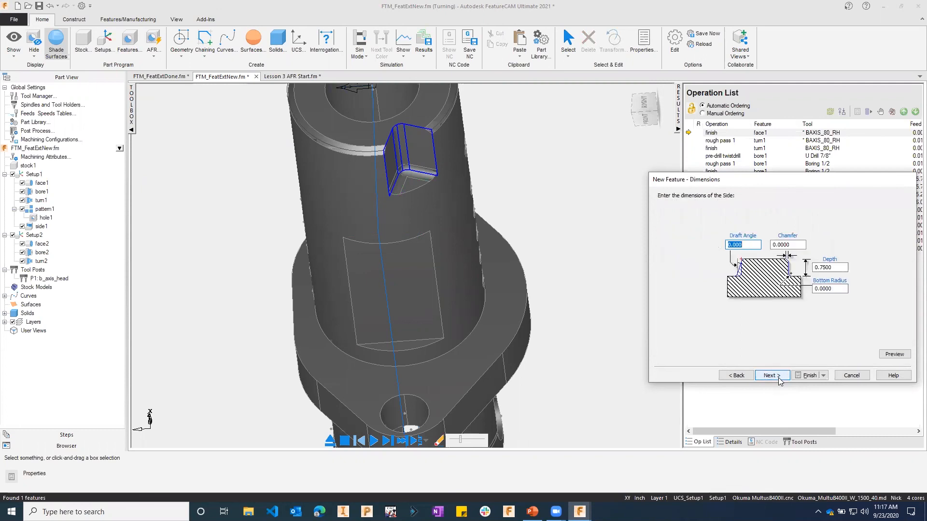
# Step: Set the notch feature's bottom radius to 1/8 and finish creating it
pyautogui.click(831, 288)
pyautogui.moveTo(792, 281); pyautogui.dragTo(781, 285)
pyautogui.write('1/8')
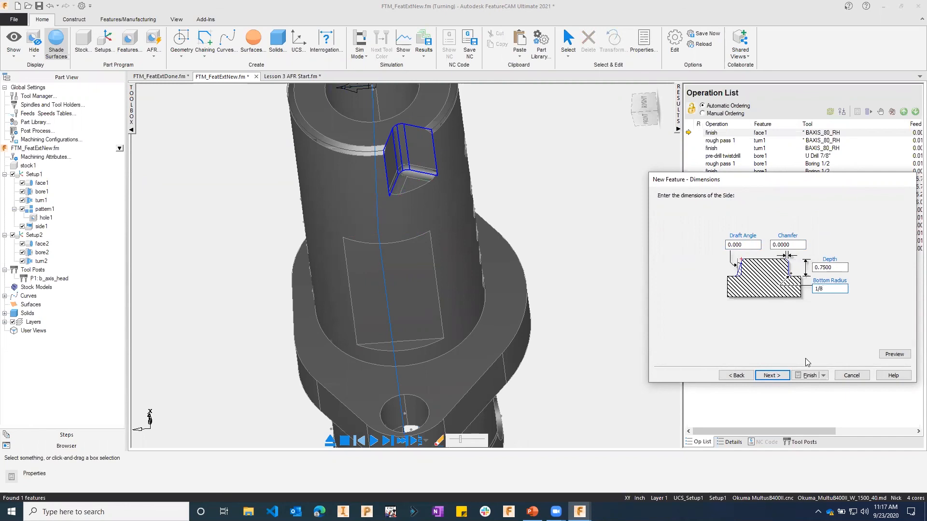
pyautogui.click(771, 375)
pyautogui.click(809, 375)
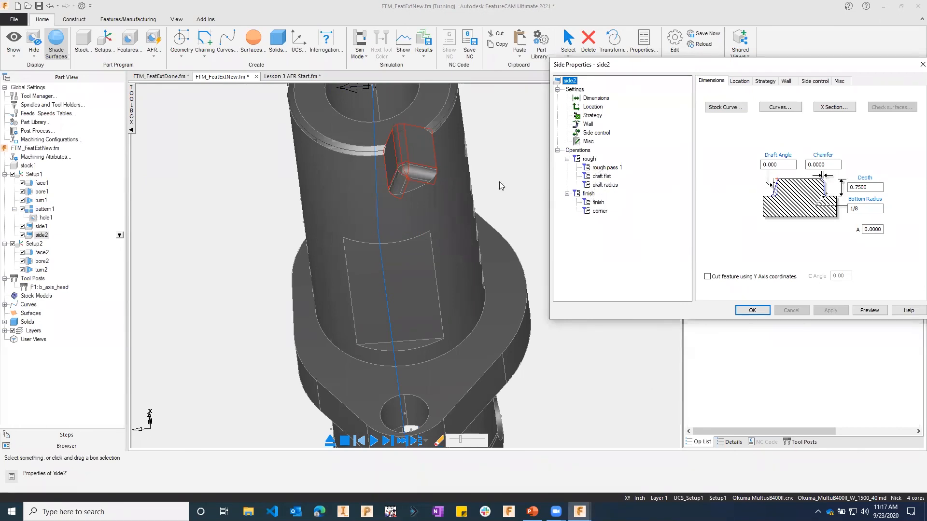
pyautogui.click(752, 310)
# Step: Begin another Turn/Mill Side feature aligned around the index axis, normal to the flat surface surrounding the shaft's pocket
pyautogui.moveTo(300, 195); pyautogui.dragTo(428, 283, button='middle')
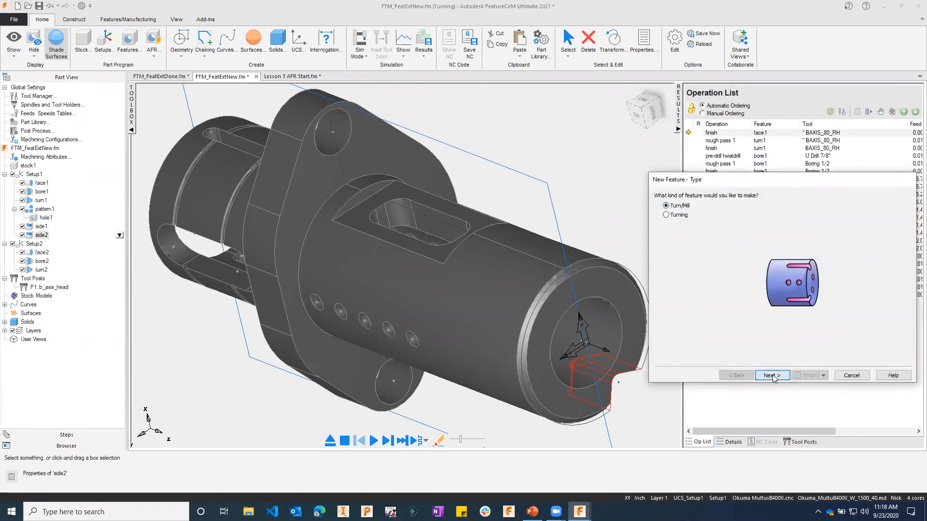
pyautogui.click(772, 375)
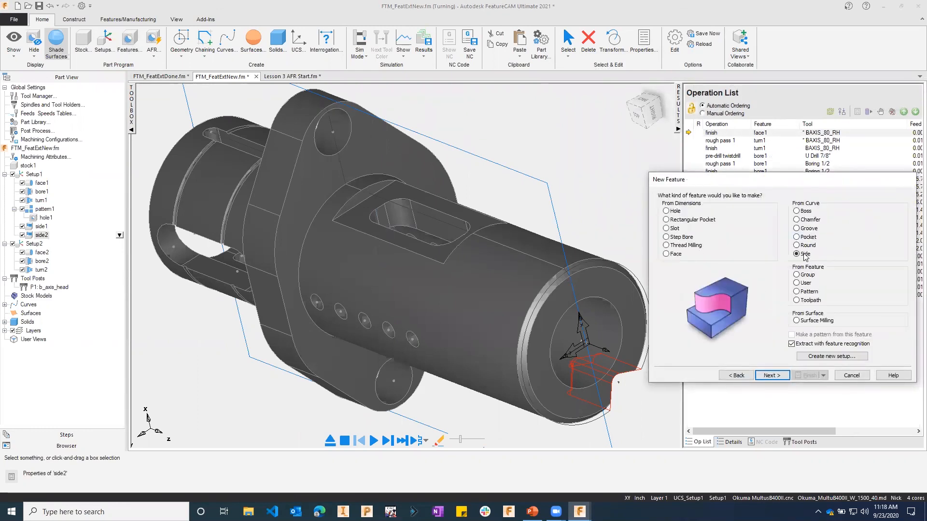
pyautogui.click(771, 375)
pyautogui.click(698, 235)
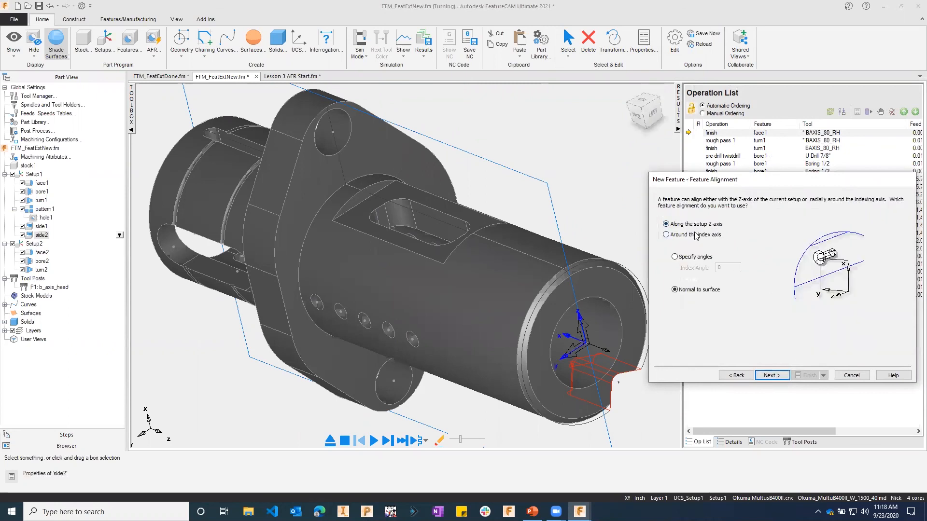
pyautogui.click(737, 300)
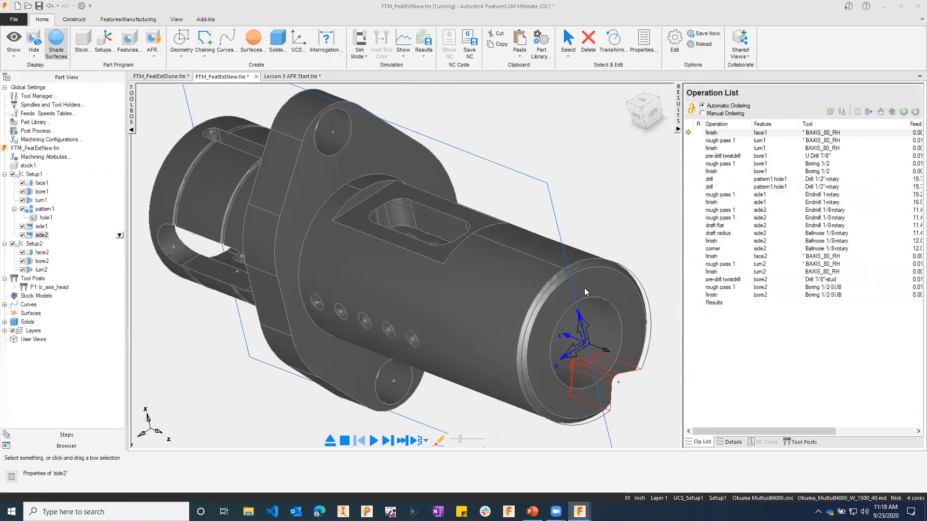
pyautogui.click(441, 263)
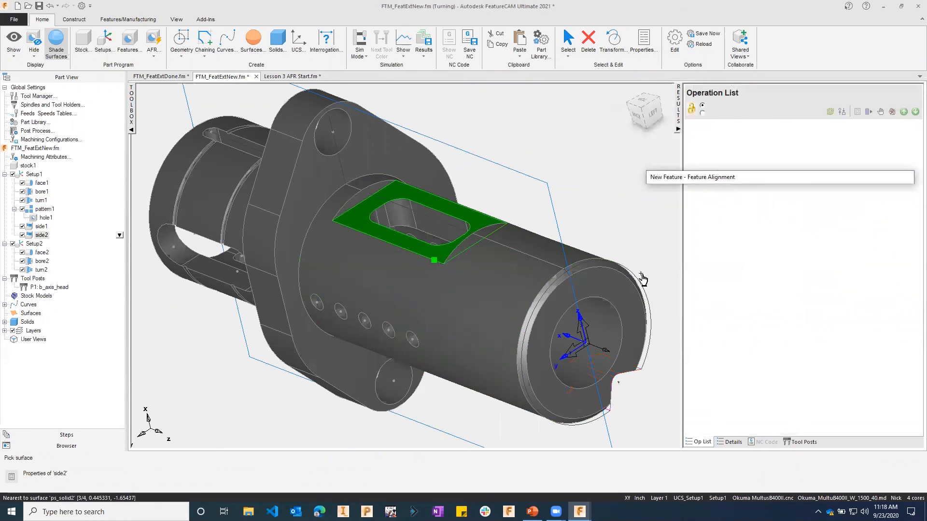
pyautogui.click(770, 376)
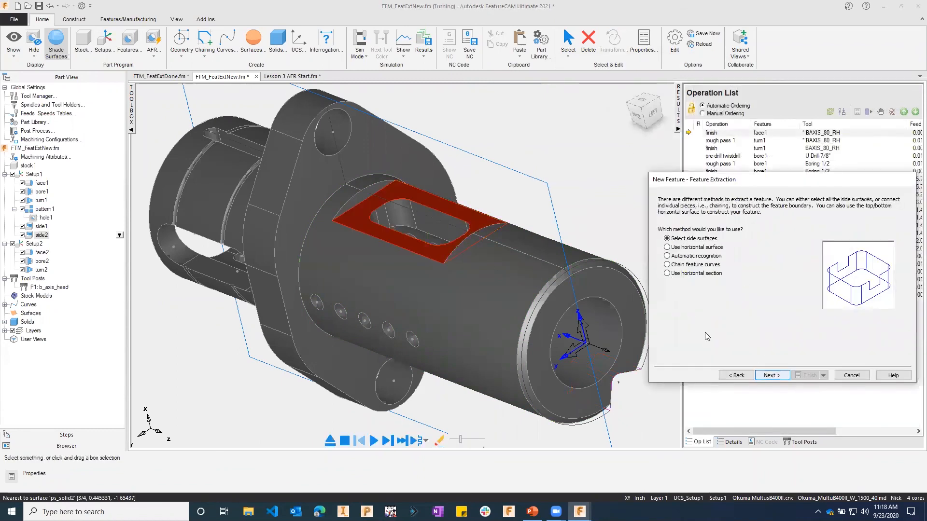
# Step: Add the two end-wall faces of the flat as side surfaces and finish the feature with the default side control settings
pyautogui.click(367, 206)
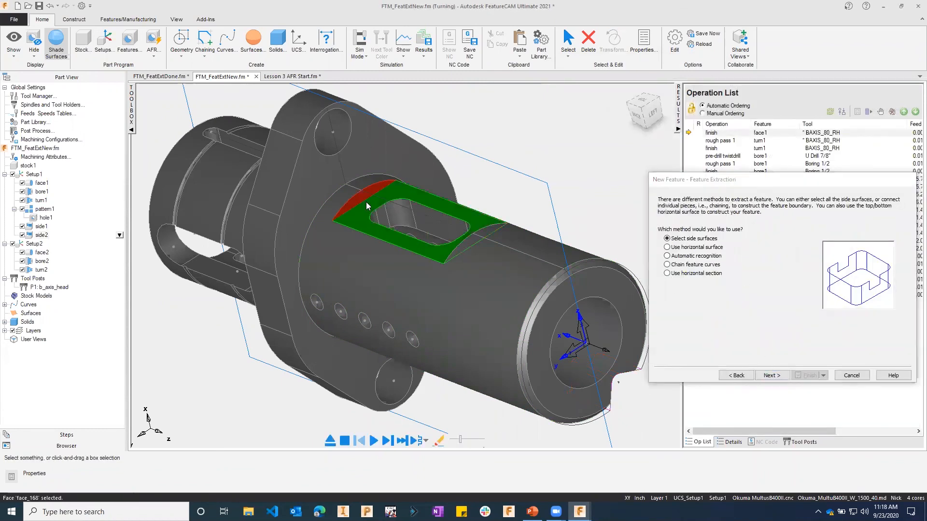
pyautogui.click(771, 375)
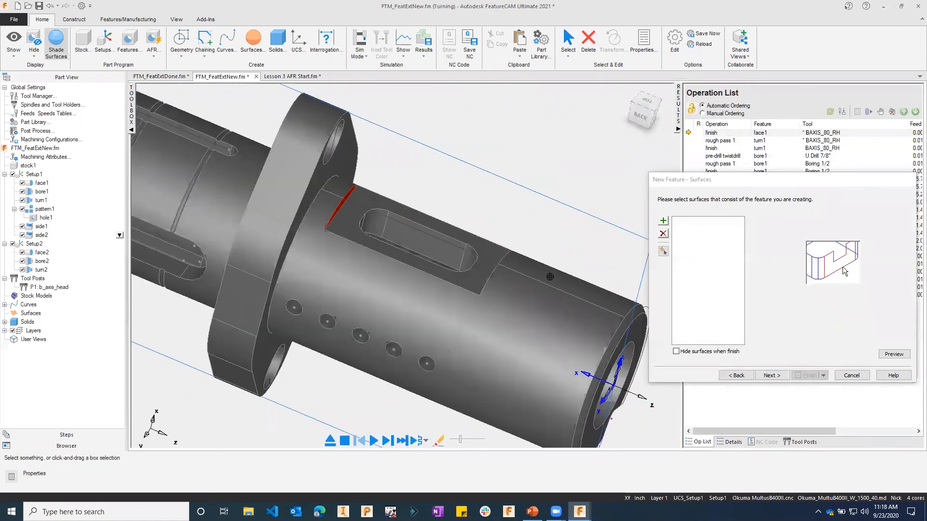
pyautogui.click(531, 329)
pyautogui.click(664, 222)
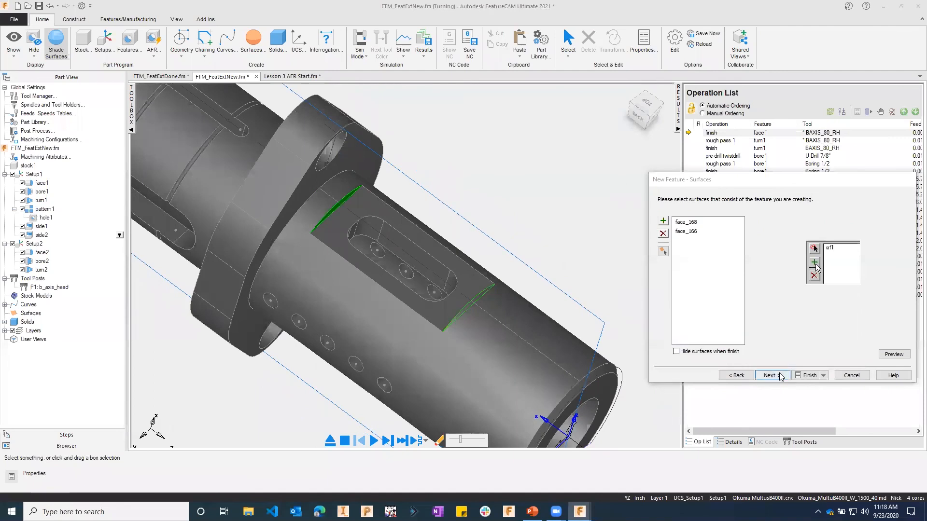
pyautogui.click(781, 376)
pyautogui.click(777, 376)
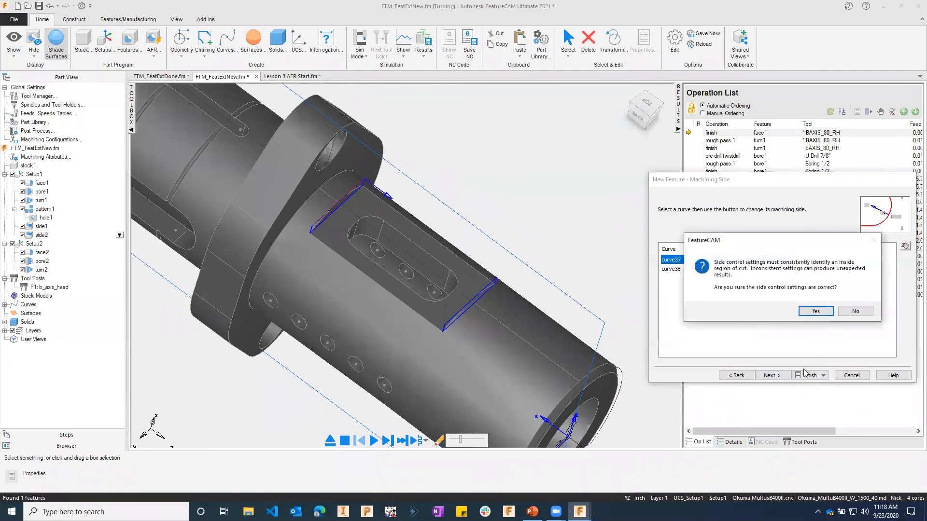
pyautogui.click(816, 311)
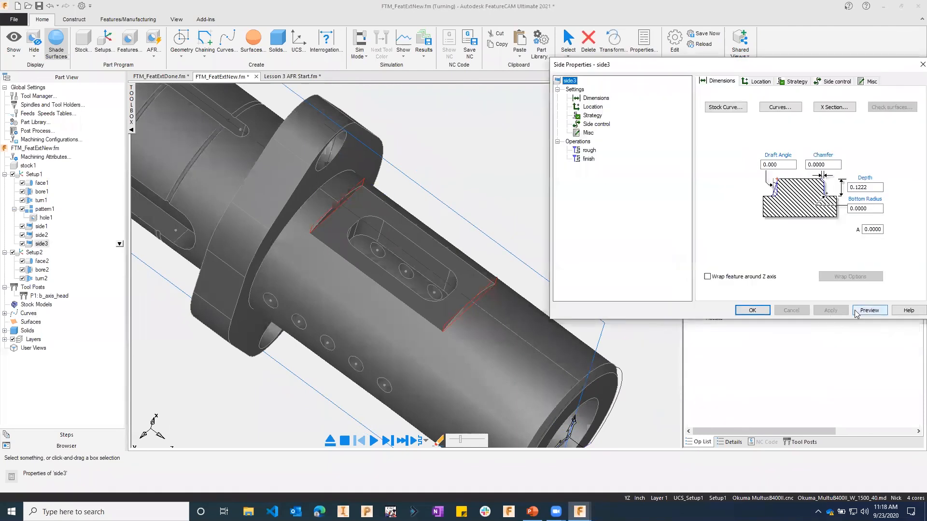
# Step: Preview the toolpath of the flat's side feature, end the simulation and accept the feature's properties
pyautogui.click(857, 311)
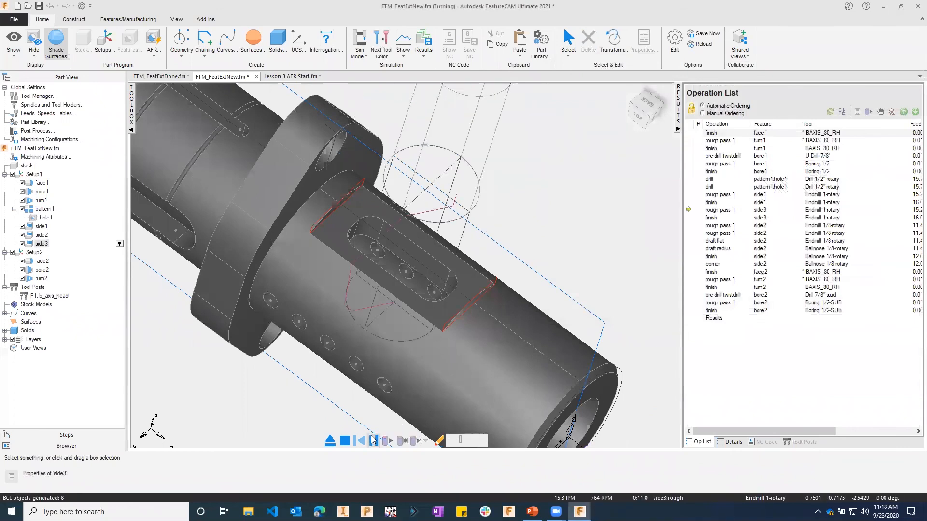
pyautogui.click(330, 440)
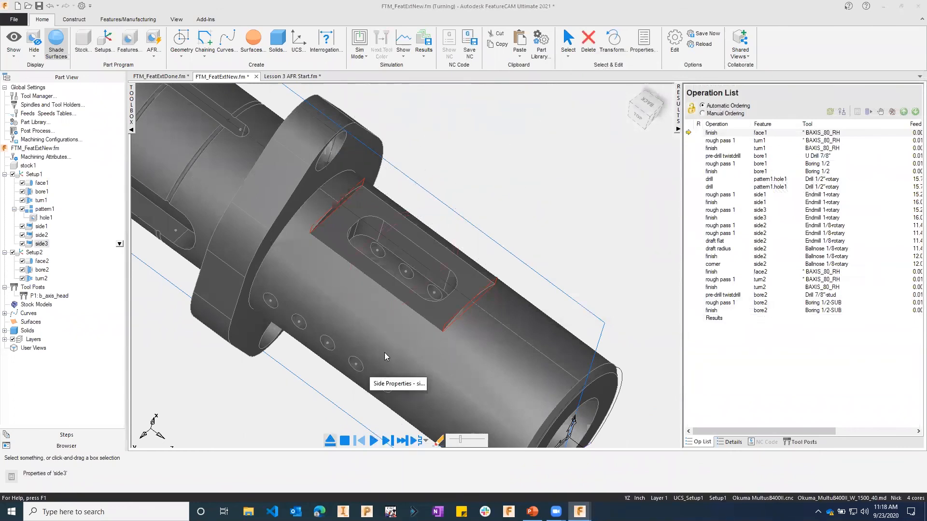
pyautogui.click(751, 310)
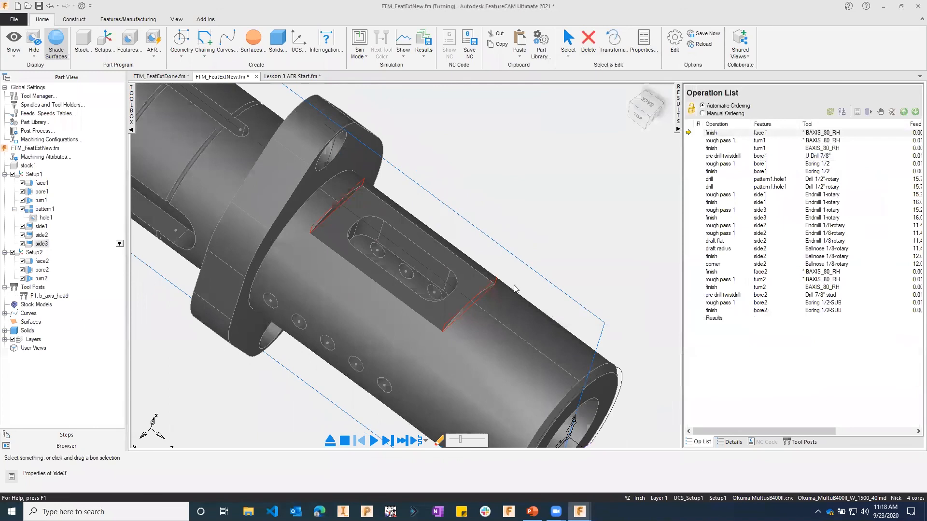
# Step: Start a new Turn/Mill pattern feature with the flat's side feature as its base
pyautogui.moveTo(548, 221); pyautogui.dragTo(549, 183, button='middle')
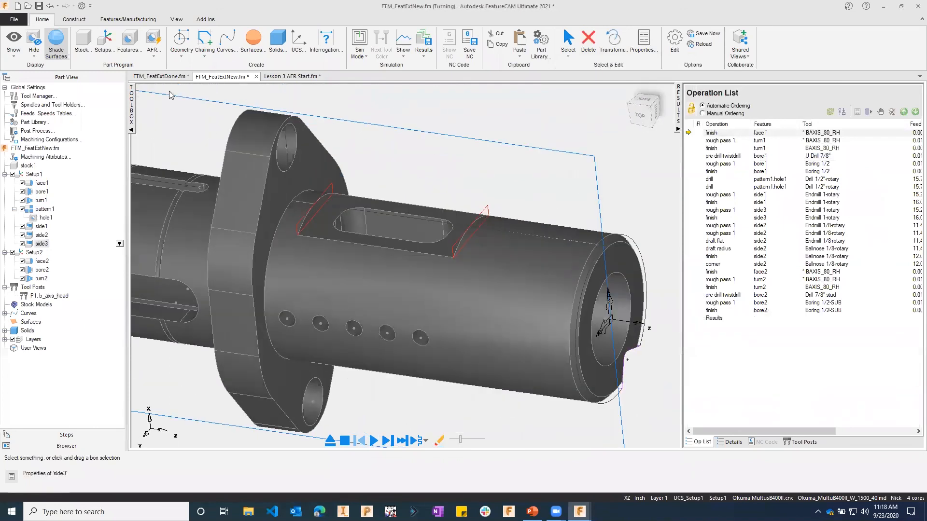
pyautogui.click(128, 41)
pyautogui.click(665, 214)
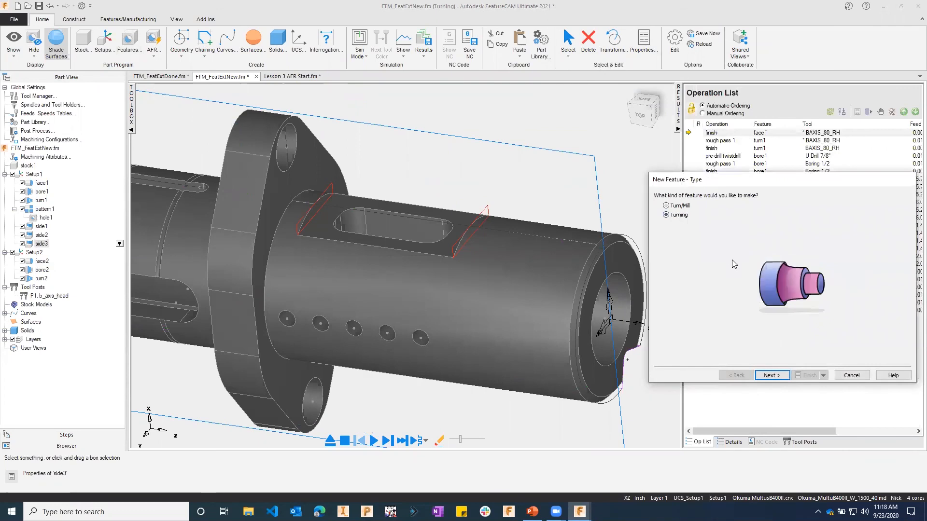
pyautogui.press('Up')
pyautogui.click(774, 375)
pyautogui.click(805, 292)
pyautogui.click(774, 376)
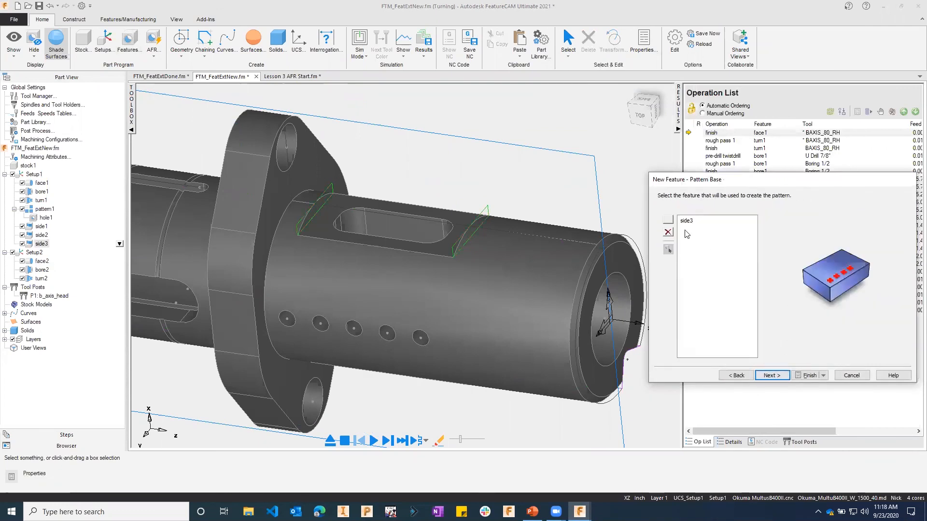
pyautogui.click(774, 375)
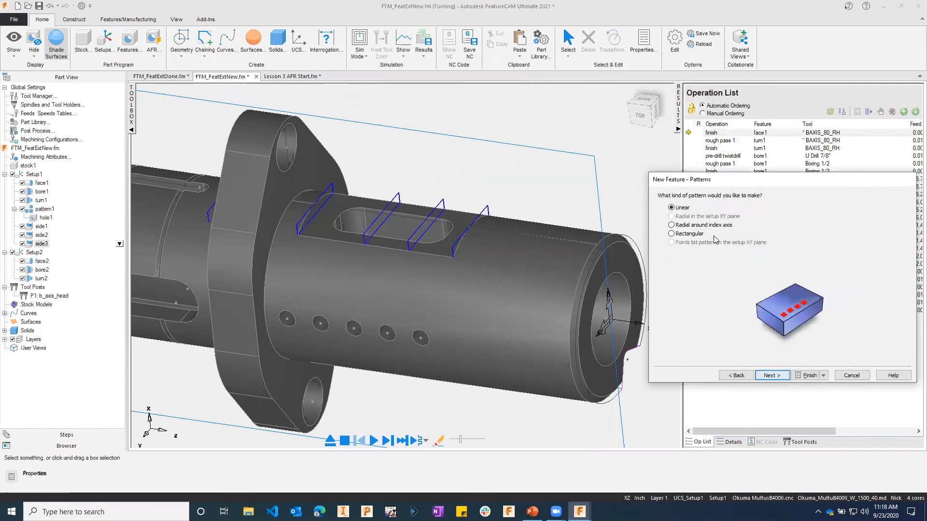
# Step: Make the pattern radial around the index axis with 2 instances at a 180-degree spacing angle, and accept its properties
pyautogui.click(773, 375)
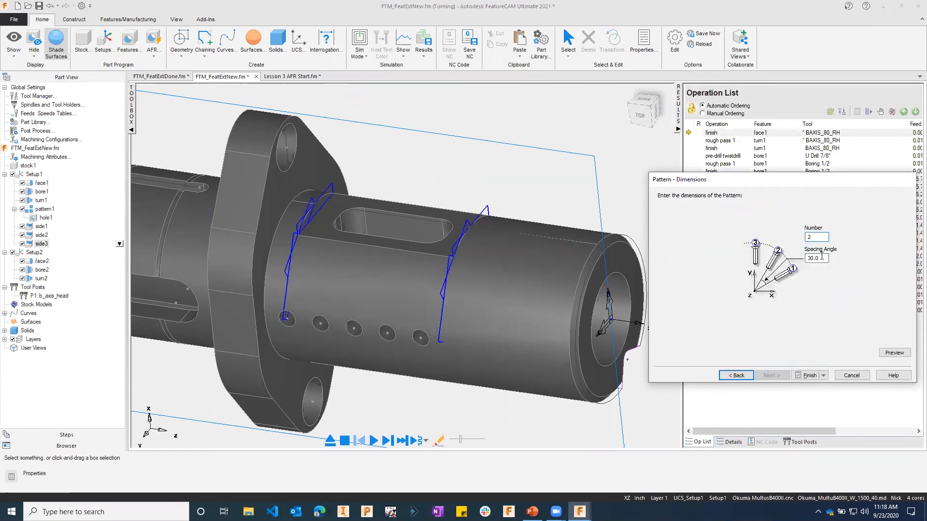
pyautogui.doubleClick(802, 258)
pyautogui.click(808, 376)
pyautogui.click(752, 310)
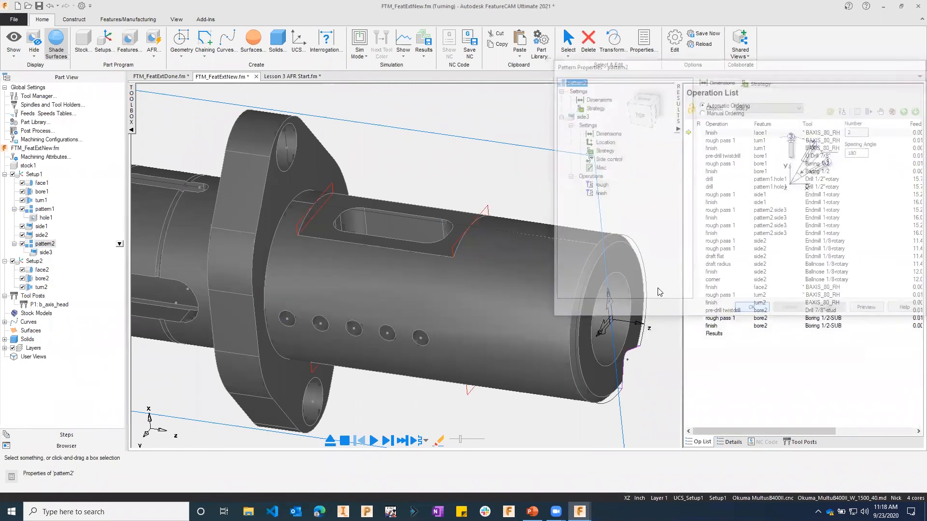
# Step: Begin a Turn/Mill pocket feature extracted with feature recognition, aligned around the index axis and normal to the flat surface surrounding the pocket
pyautogui.click(127, 39)
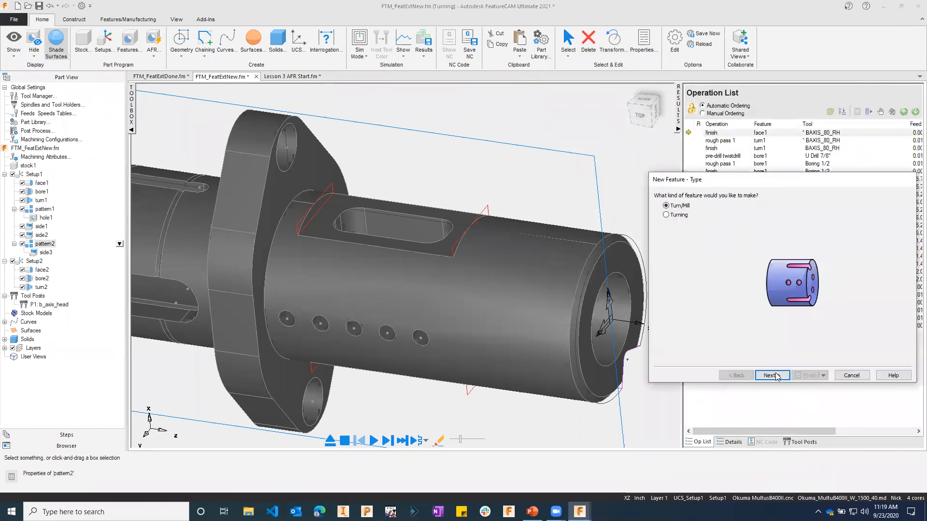
pyautogui.click(771, 376)
pyautogui.click(807, 237)
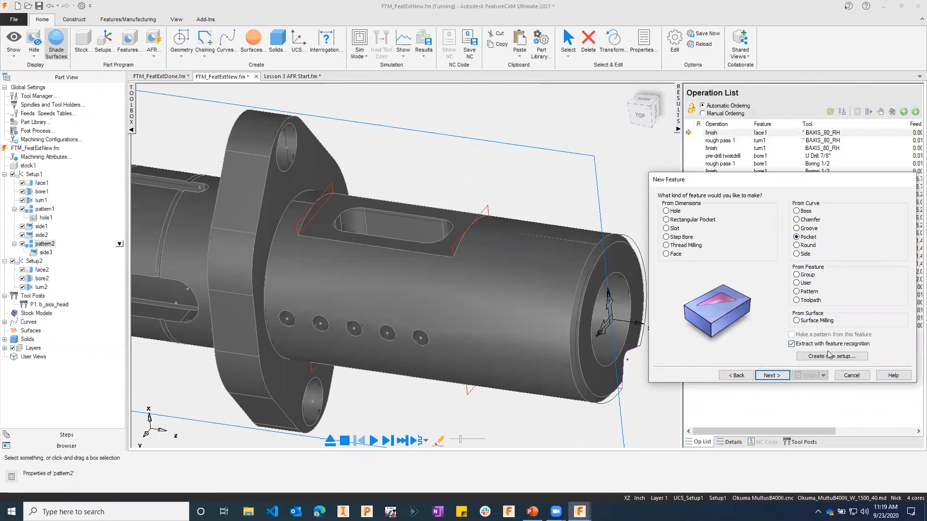
pyautogui.click(771, 376)
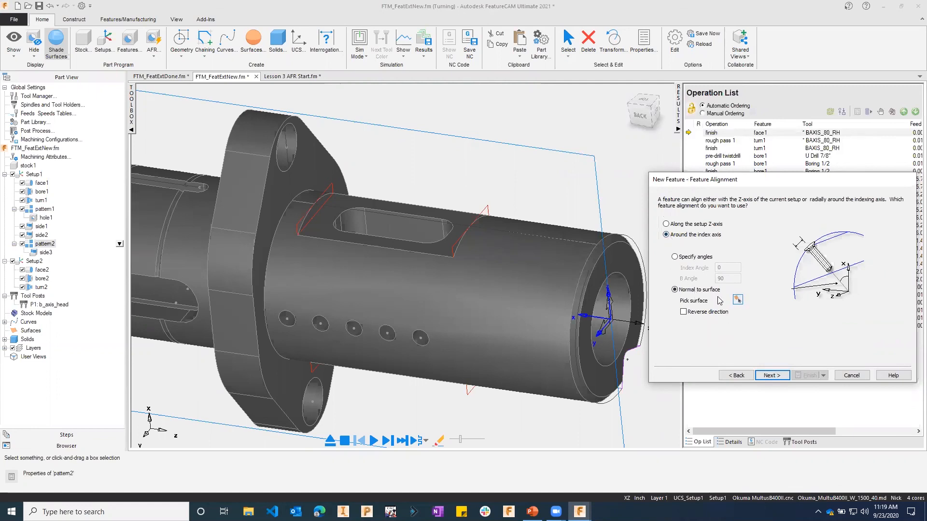
pyautogui.click(737, 300)
pyautogui.click(592, 310)
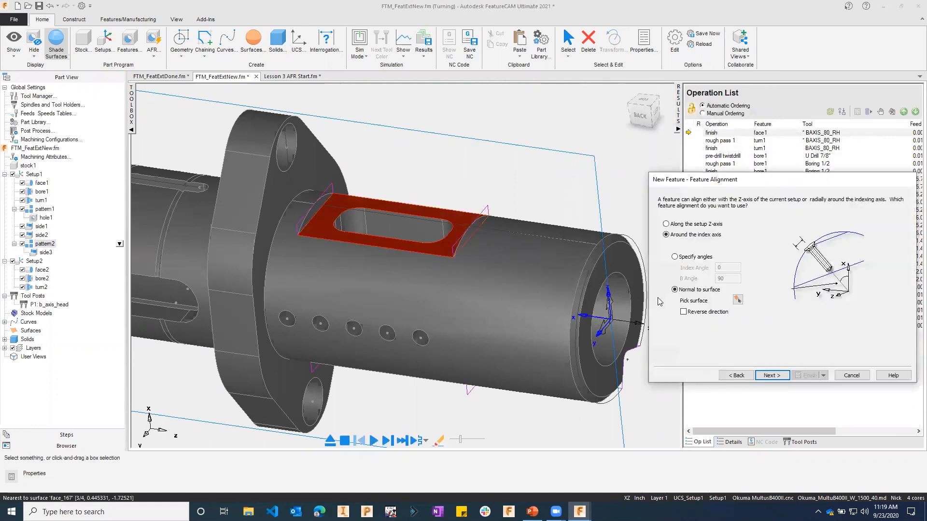
pyautogui.click(774, 375)
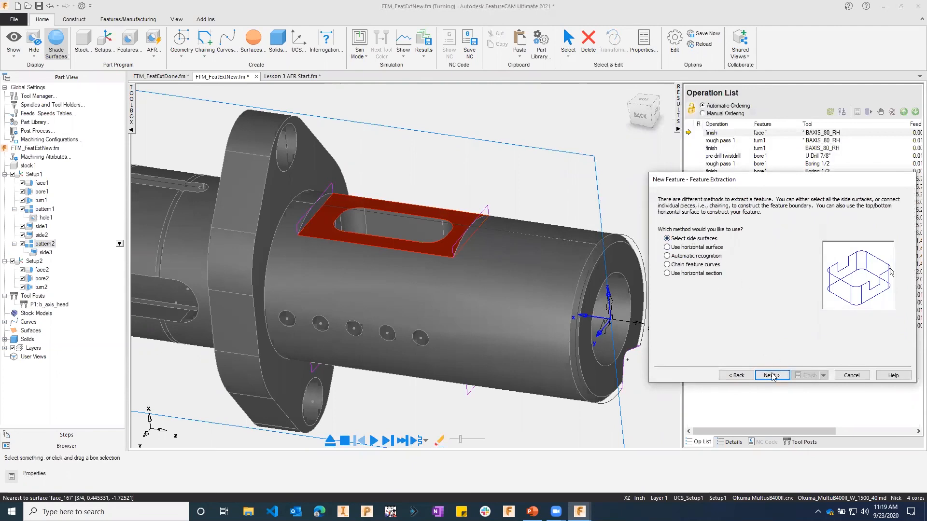
# Step: Extract the pocket from its side surfaces by adding all the wall faces, then finish the feature and accept its properties
pyautogui.click(773, 376)
pyautogui.click(643, 100)
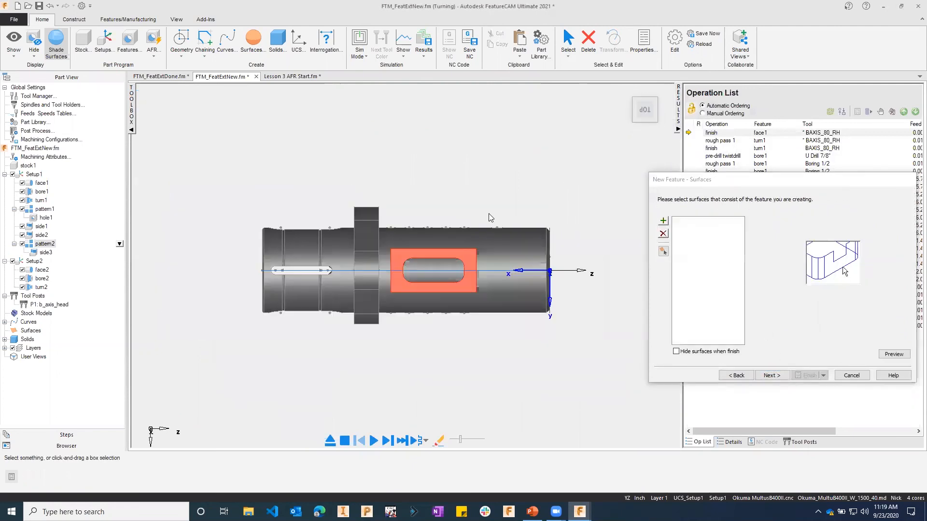
pyautogui.scroll(5, 409, 260)
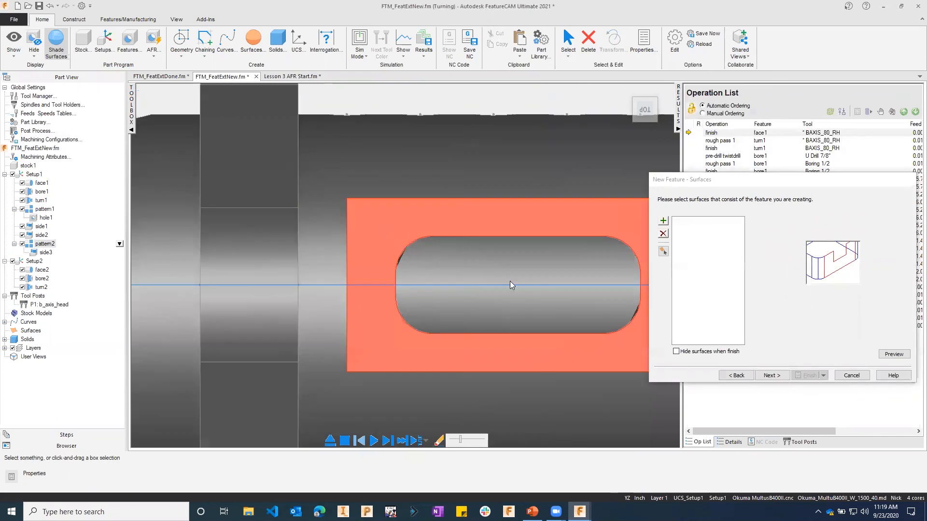
pyautogui.keyDown('ctrl'); pyautogui.click(645, 345); pyautogui.keyUp('ctrl')
pyautogui.moveTo(340, 346); pyautogui.dragTo(325, 311, button='middle')
pyautogui.click(815, 265)
pyautogui.click(809, 376)
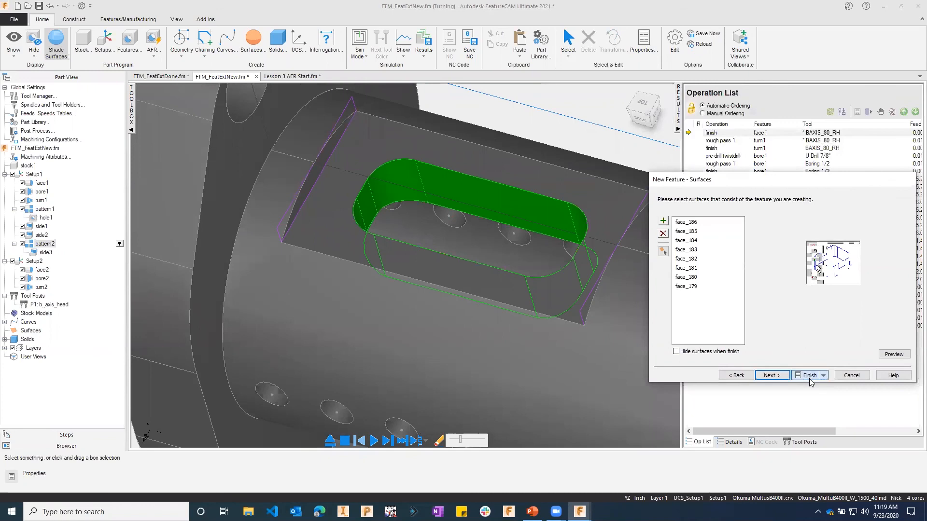
pyautogui.click(750, 310)
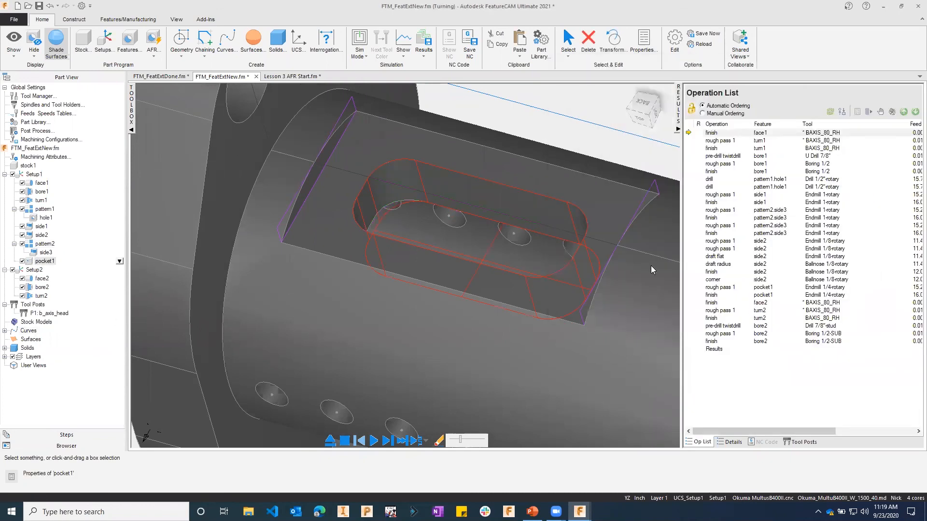
# Step: Start directed automatic feature recognition and restrict it to holes with a maximum diameter of 1 in
pyautogui.scroll(-4, 410, 285)
pyautogui.moveTo(431, 333)
pyautogui.mouseDown(button='middle')
pyautogui.moveTo(443, 344)
pyautogui.moveTo(413, 332)
pyautogui.mouseUp(button='middle')
pyautogui.moveTo(421, 246); pyautogui.dragTo(454, 144, button='middle')
pyautogui.click(463, 137)
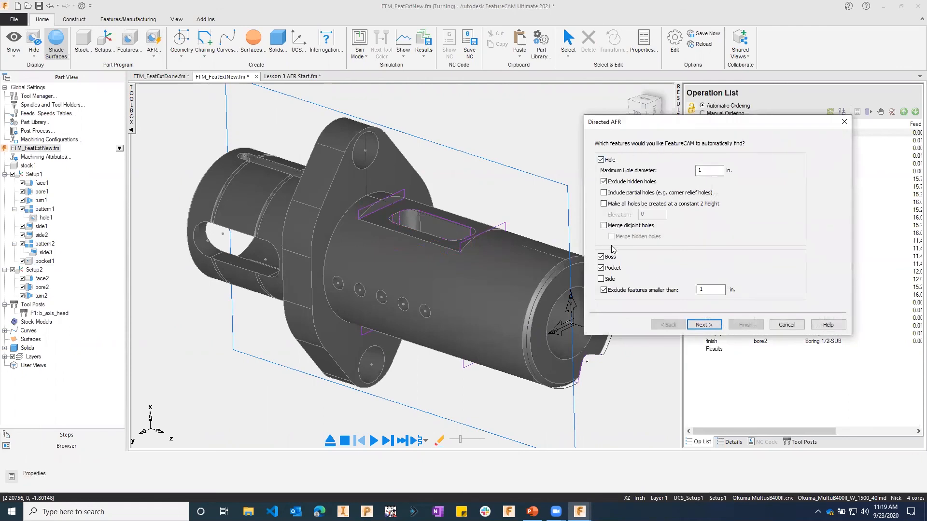
pyautogui.click(602, 268)
pyautogui.click(704, 325)
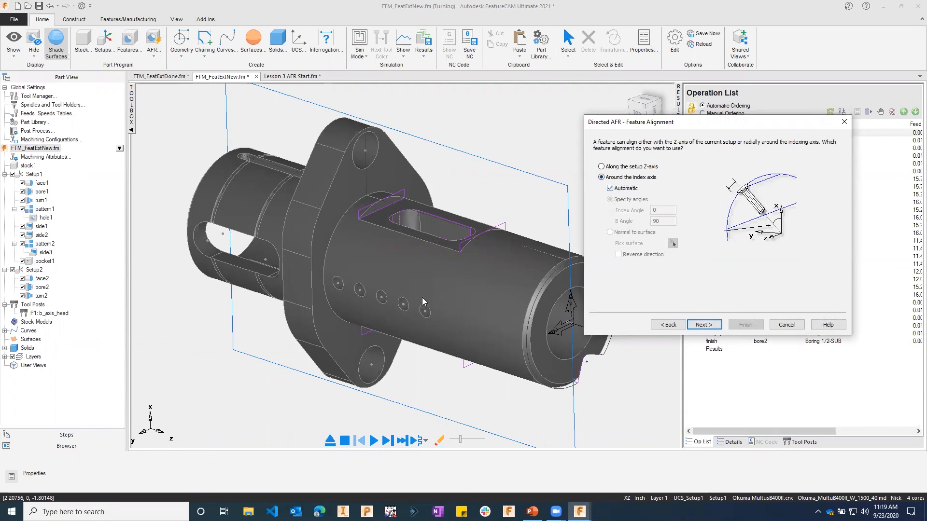
# Step: Recognize holes automatically around the index axis, include all of them with identical holes merged into a pattern, and finish
pyautogui.moveTo(395, 278); pyautogui.dragTo(328, 284, button='middle')
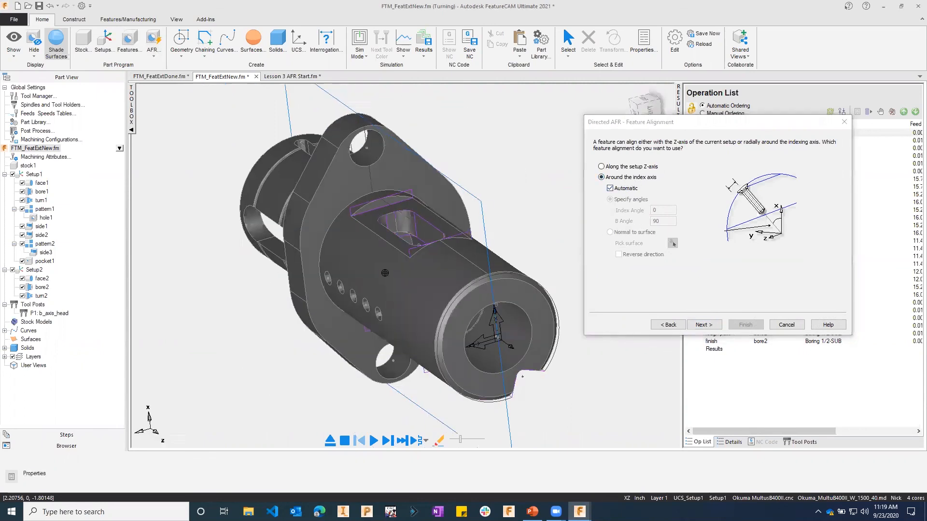
pyautogui.click(697, 324)
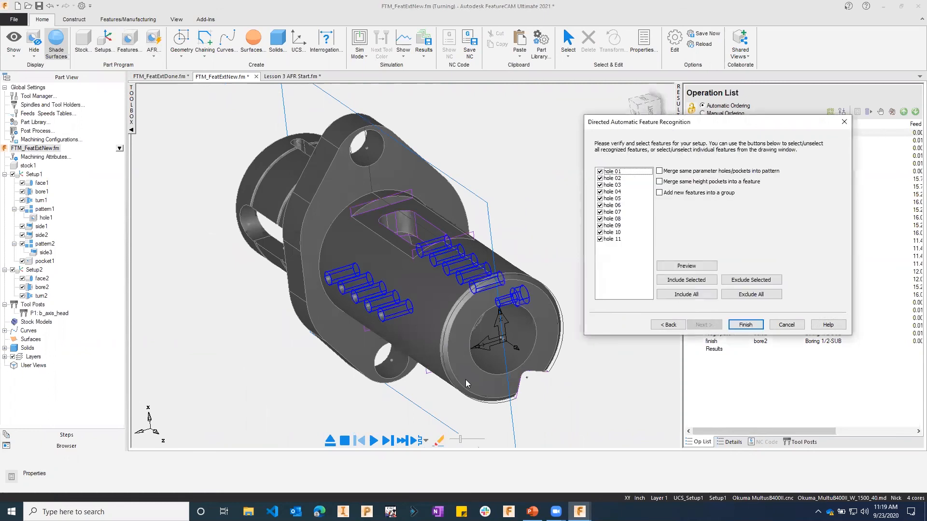
pyautogui.moveTo(503, 277); pyautogui.dragTo(574, 304, button='middle')
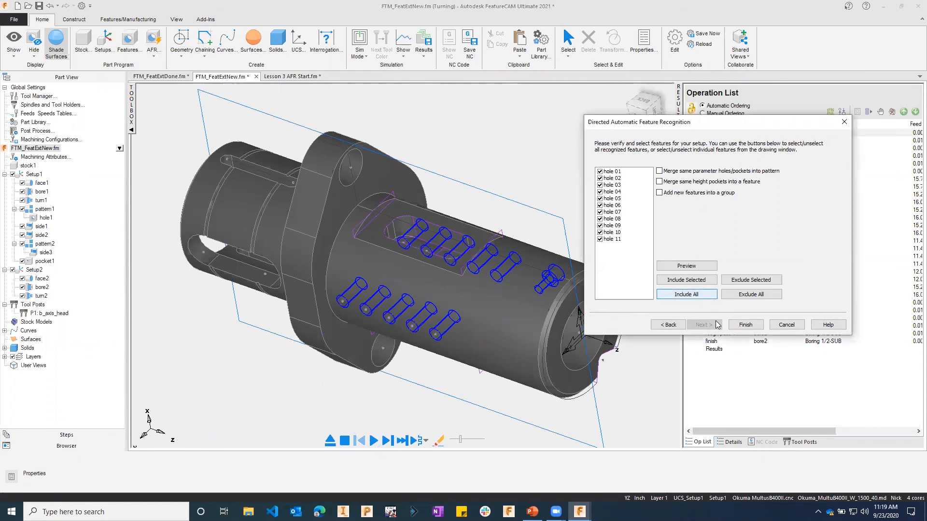
pyautogui.click(744, 324)
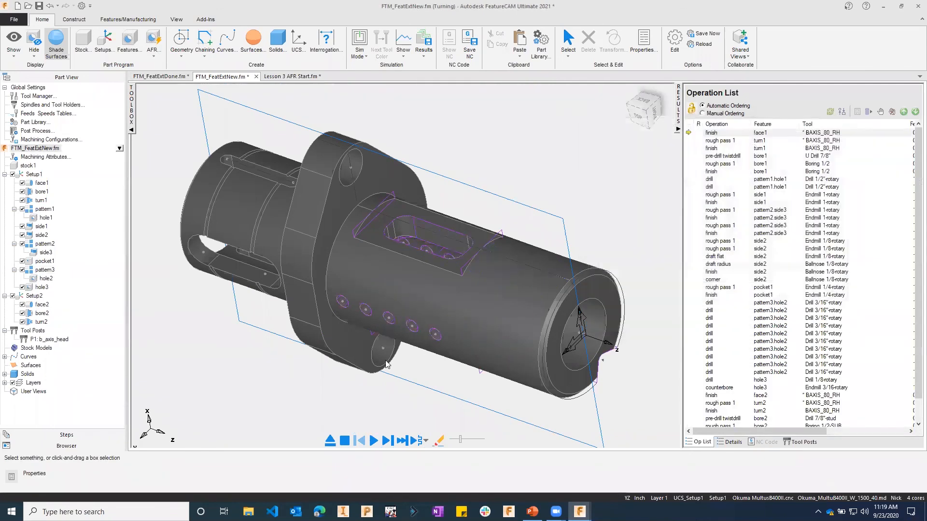
# Step: Simulate machining of the whole part, examine the sectioned result, and end the simulation
pyautogui.scroll(-3, 352, 347)
pyautogui.moveTo(358, 325); pyautogui.dragTo(363, 290, button='middle')
pyautogui.click(359, 52)
pyautogui.click(381, 130)
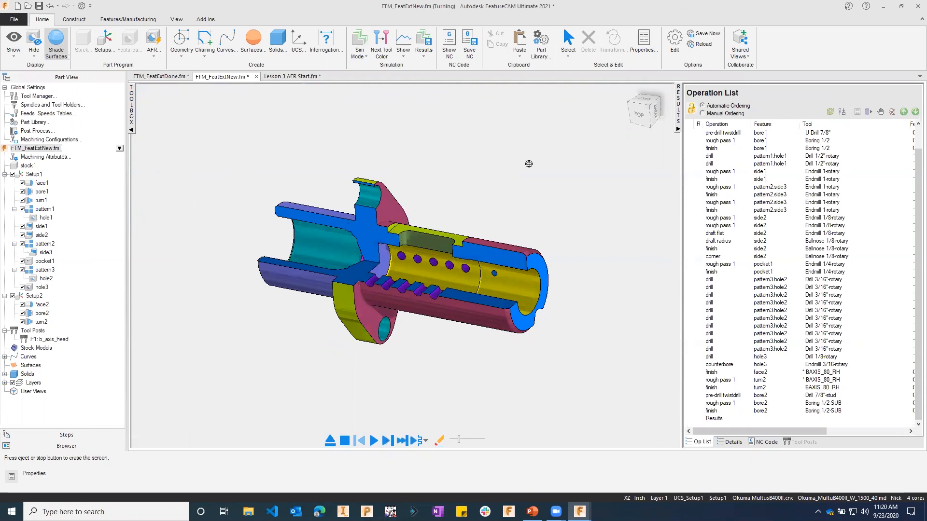
pyautogui.click(330, 440)
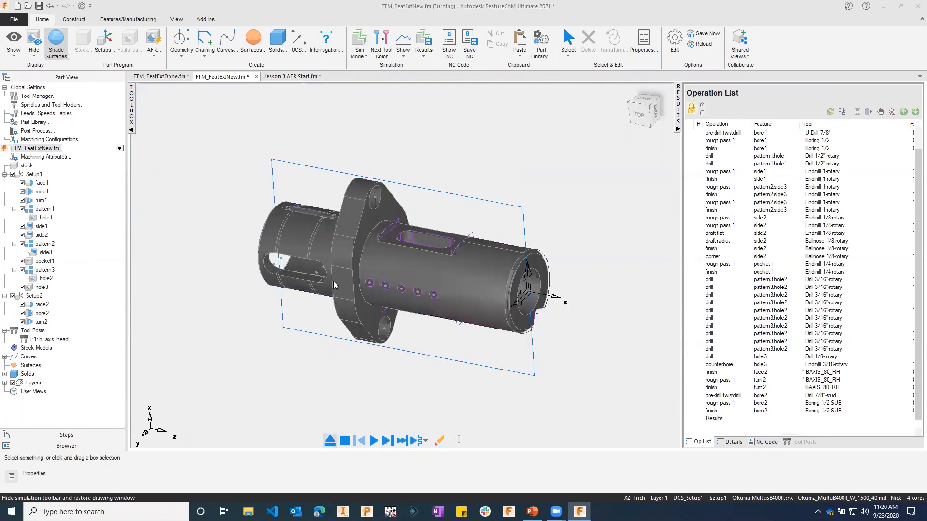
# Step: In the turning attributes of turn2's rough operation, pick a location at the flange for the selected attribute and apply the change
pyautogui.doubleClick(28, 322)
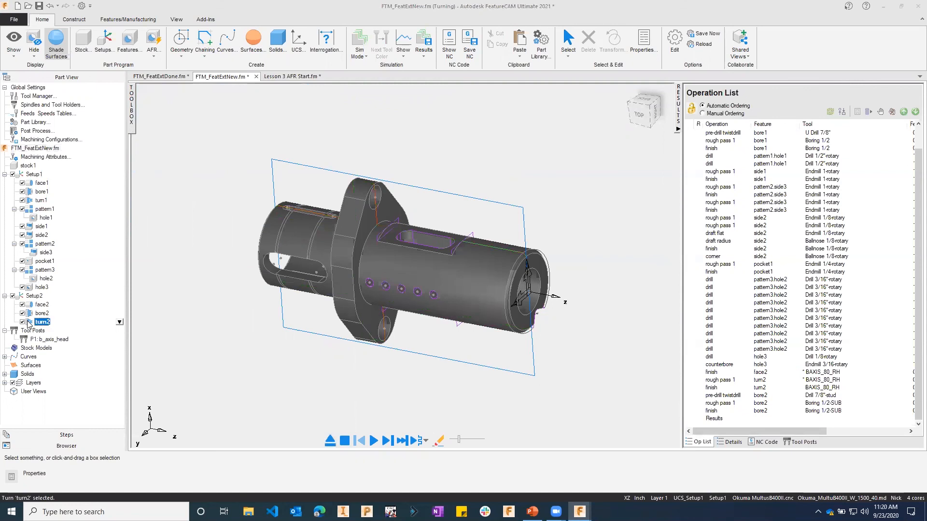
pyautogui.click(584, 132)
pyautogui.click(855, 81)
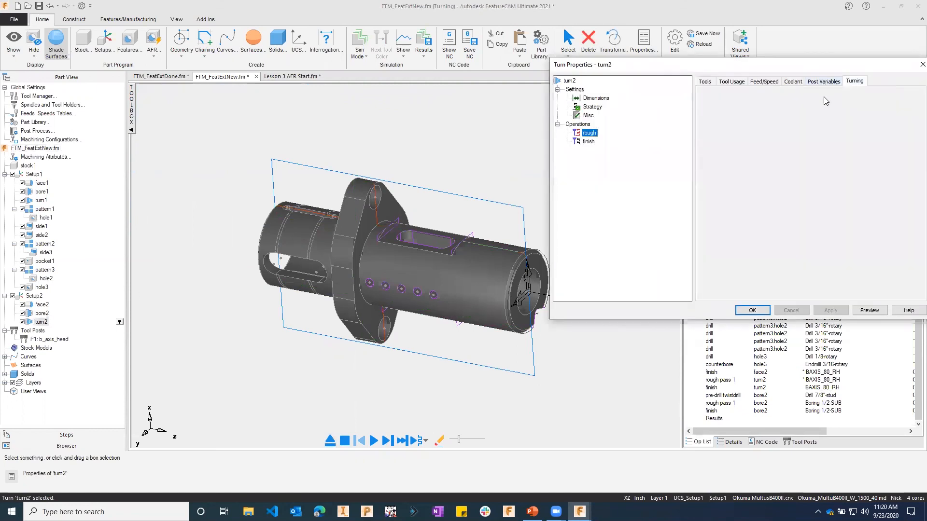
pyautogui.click(753, 127)
pyautogui.click(824, 279)
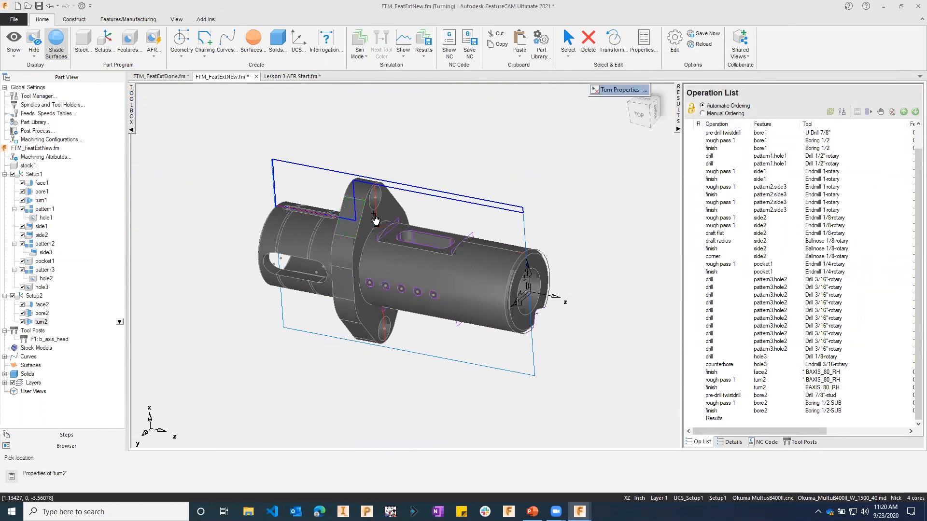
pyautogui.click(356, 211)
pyautogui.click(831, 310)
pyautogui.click(752, 310)
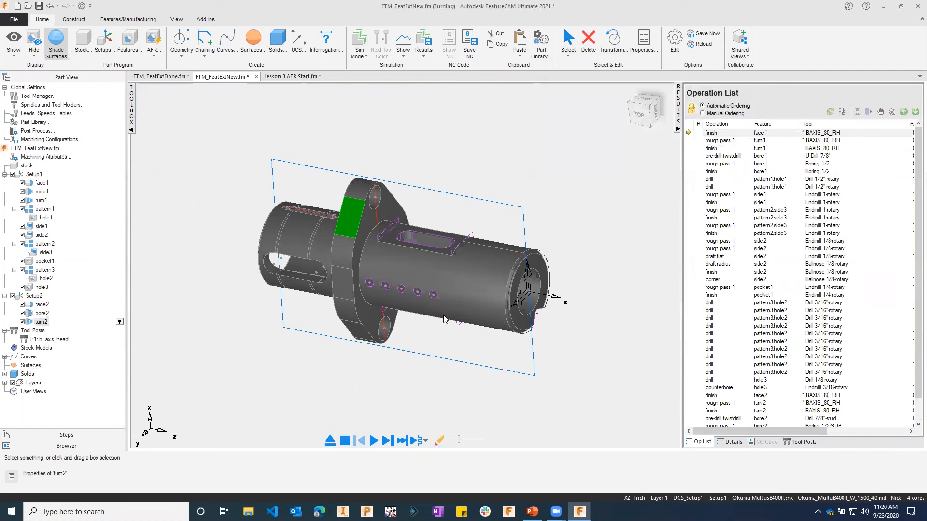
# Step: Activate Setup1 and begin a new Turning feature of the part handling type
pyautogui.click(640, 115)
pyautogui.click(657, 93)
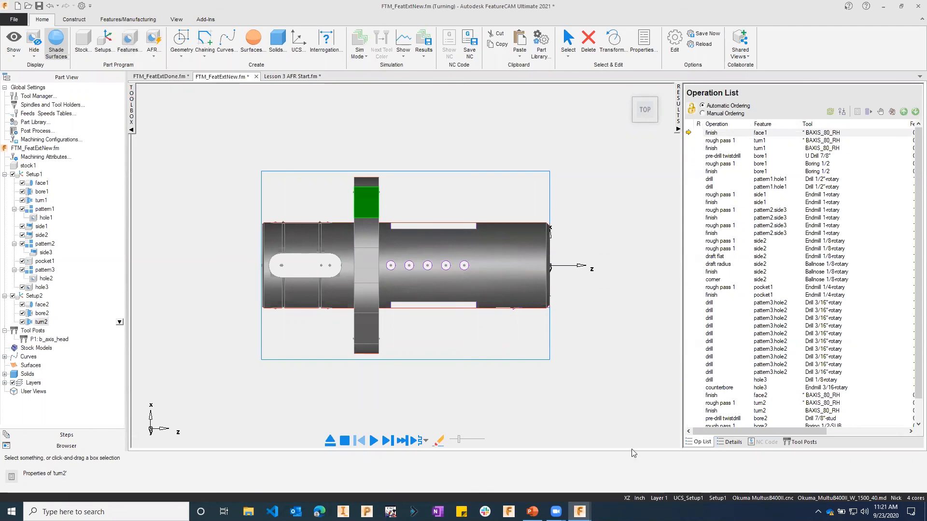
pyautogui.click(34, 174)
pyautogui.click(127, 40)
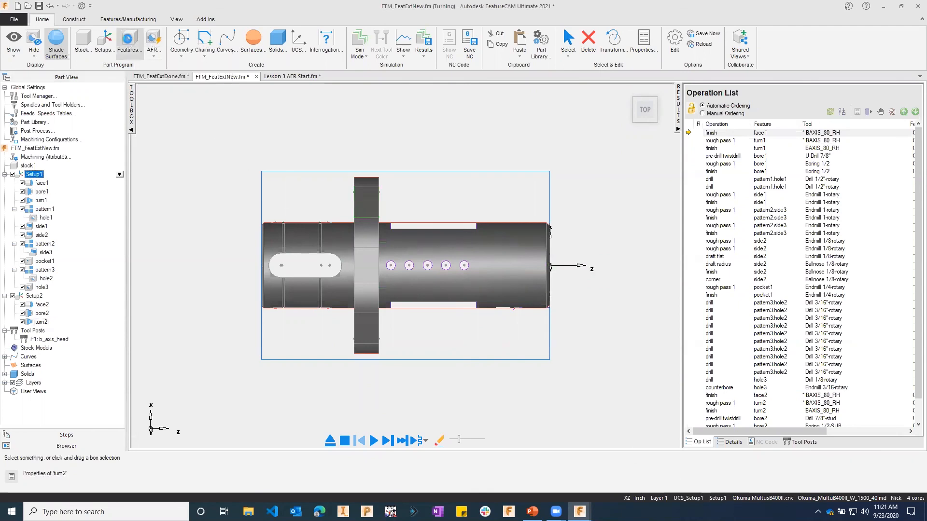
pyautogui.click(678, 215)
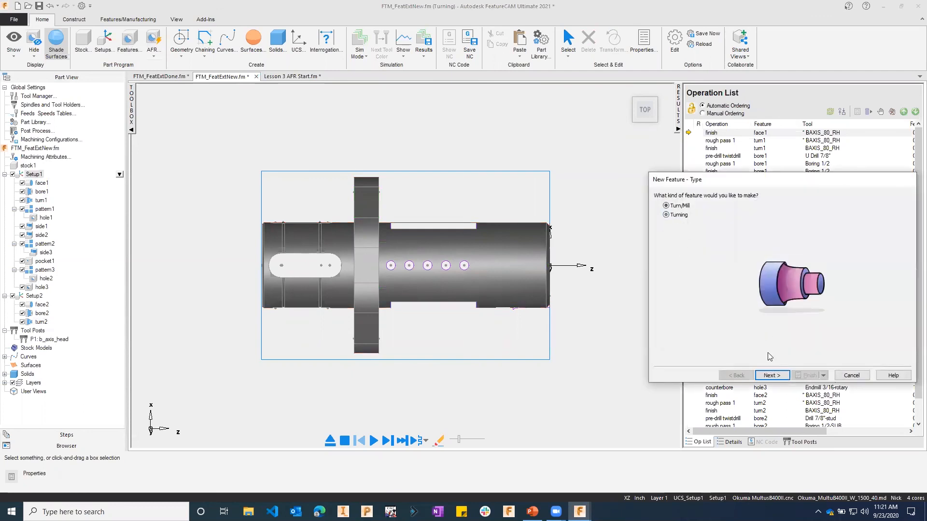
pyautogui.click(772, 376)
pyautogui.click(812, 276)
pyautogui.click(771, 375)
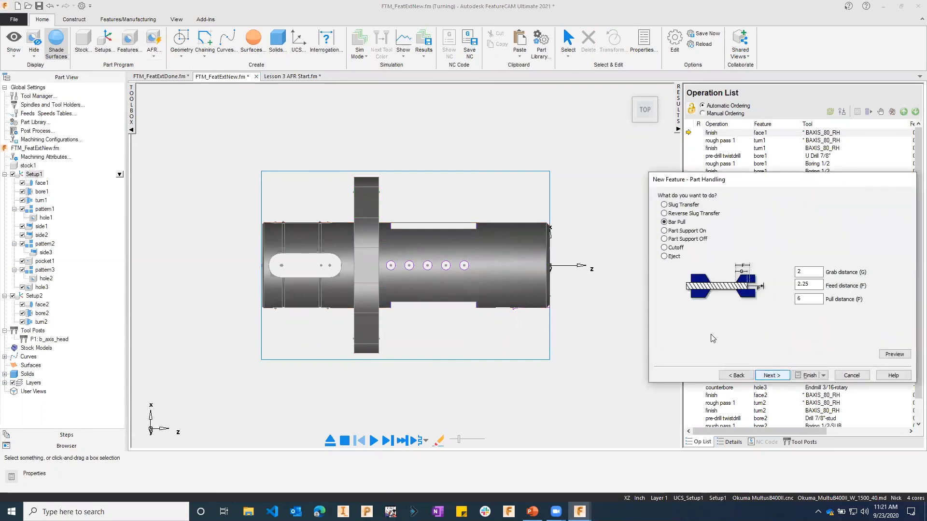
# Step: Choose Cutoff with transfer to the sub spindle, and confirm the transfer parameters with grab distance 2 and pull distance 6
pyautogui.click(670, 248)
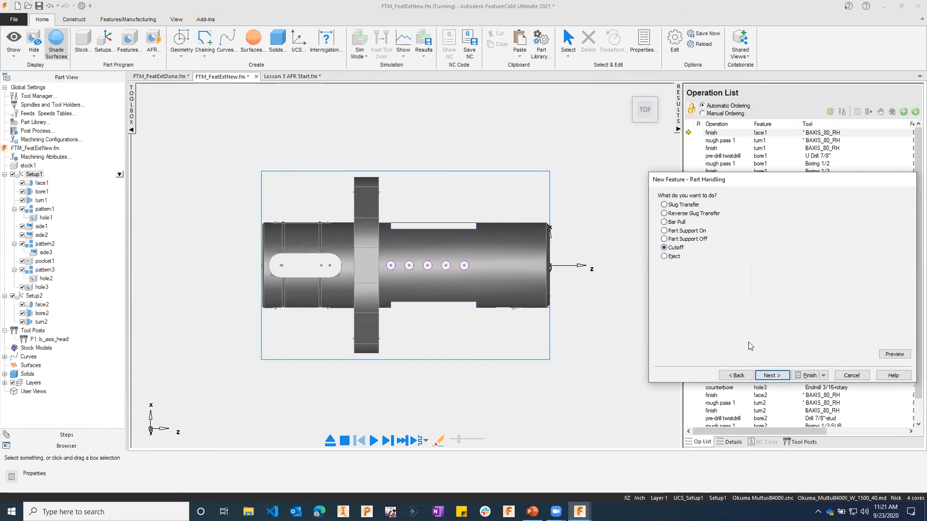
pyautogui.click(771, 376)
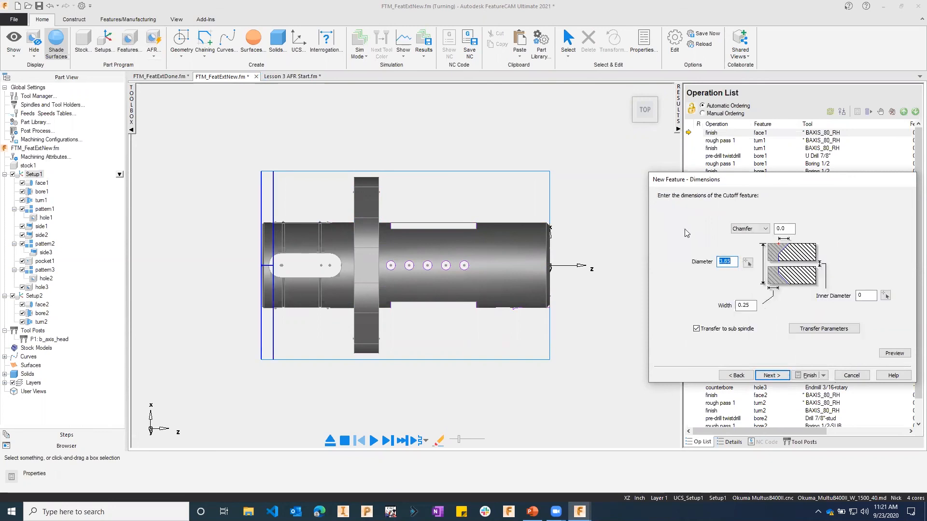
pyautogui.click(812, 332)
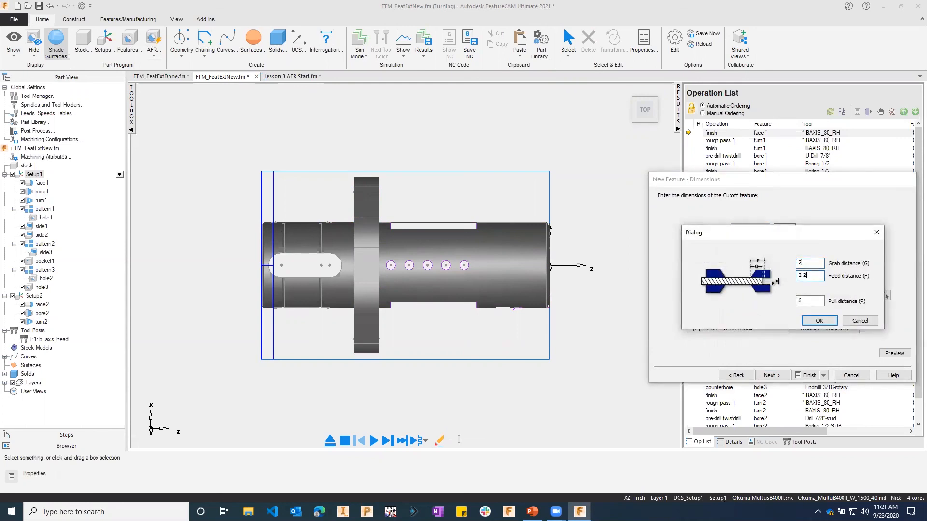
pyautogui.click(814, 321)
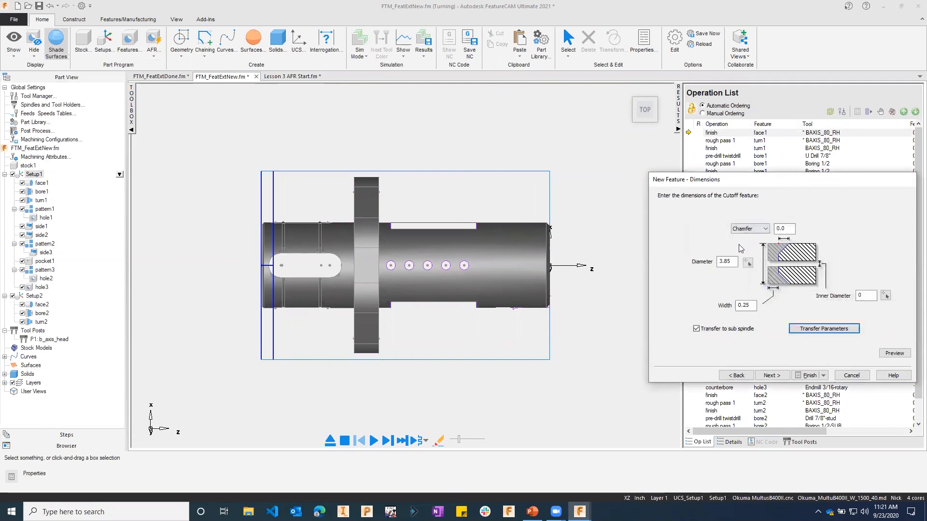
# Step: Pick the cutoff location at the part's back end, set its Z position to -5.9, preview it, and create the feature
pyautogui.click(771, 377)
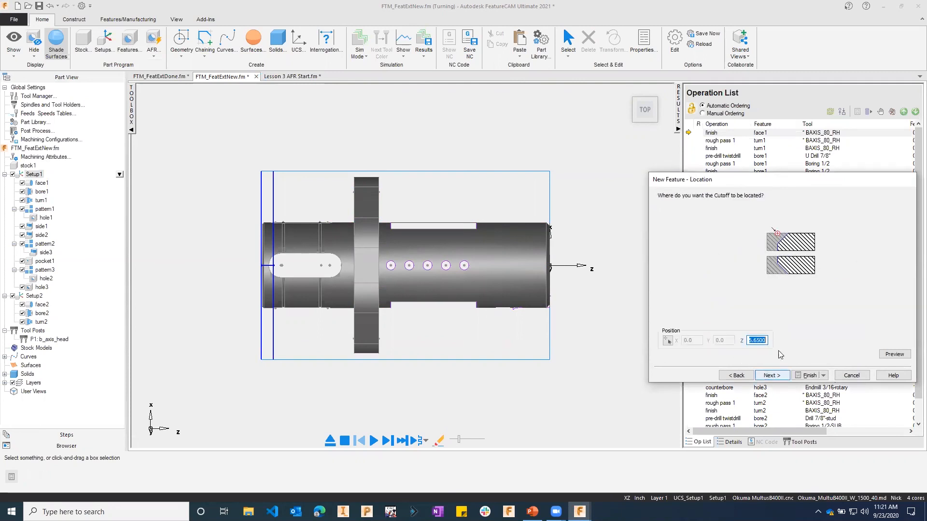
pyautogui.click(741, 342)
pyautogui.scroll(2, 257, 240)
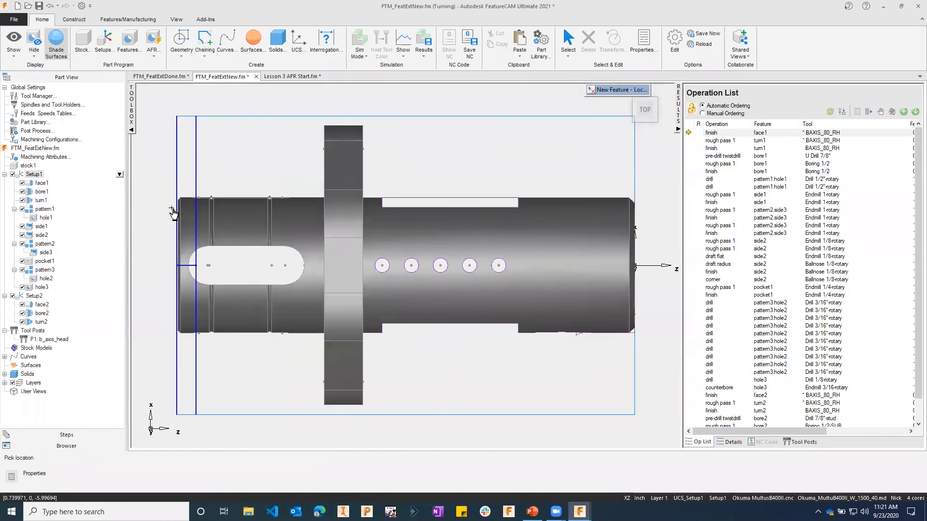
pyautogui.click(225, 246)
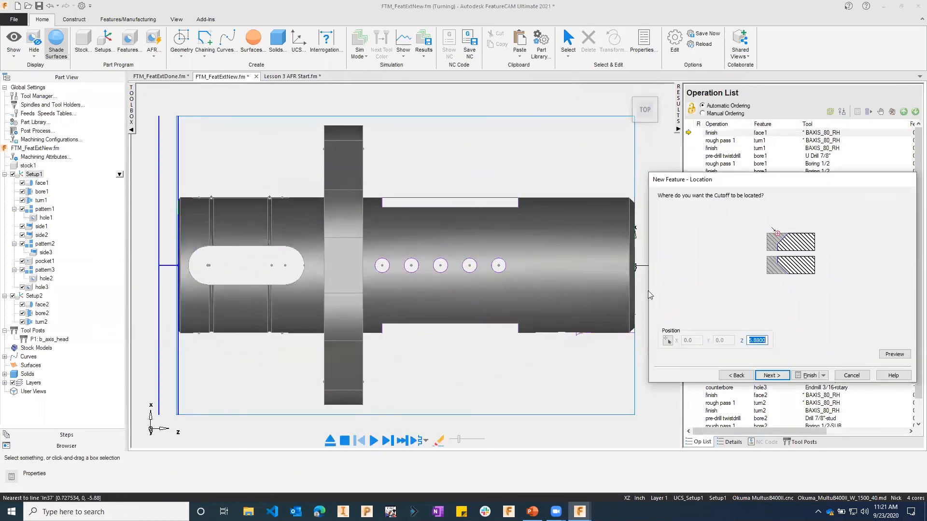
pyautogui.write('-5.9')
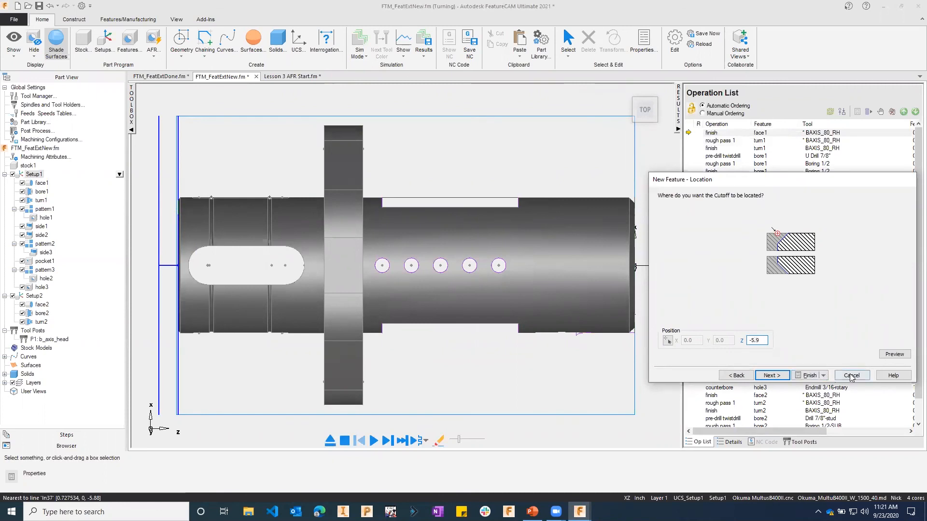
pyautogui.click(892, 355)
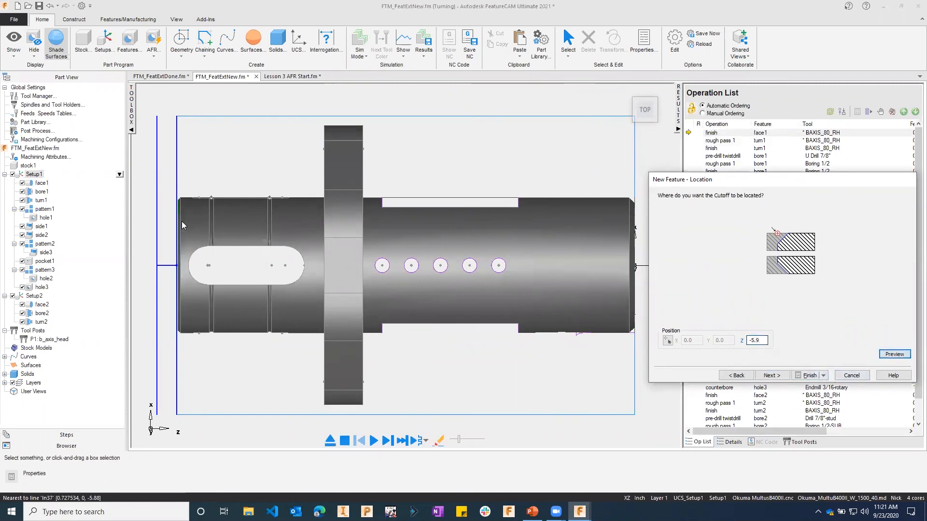
pyautogui.click(771, 375)
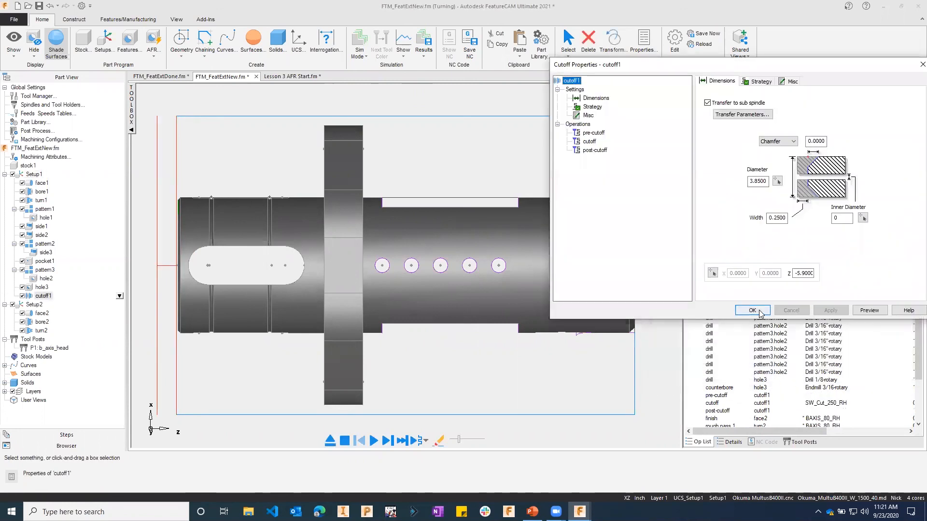
pyautogui.click(758, 312)
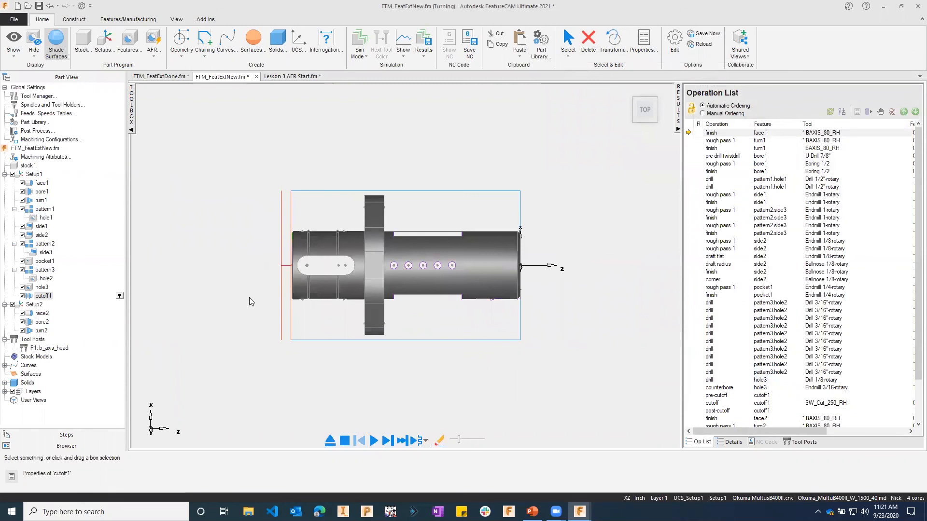
# Step: Simulate the full program including the cutoff, examine the sectioned part from an angle, and end the simulation
pyautogui.click(373, 440)
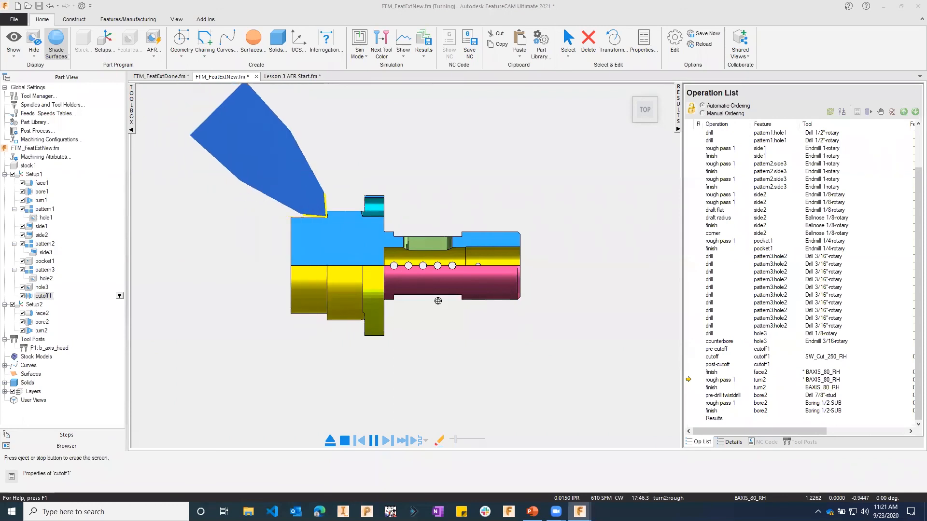
pyautogui.moveTo(413, 250); pyautogui.dragTo(365, 273)
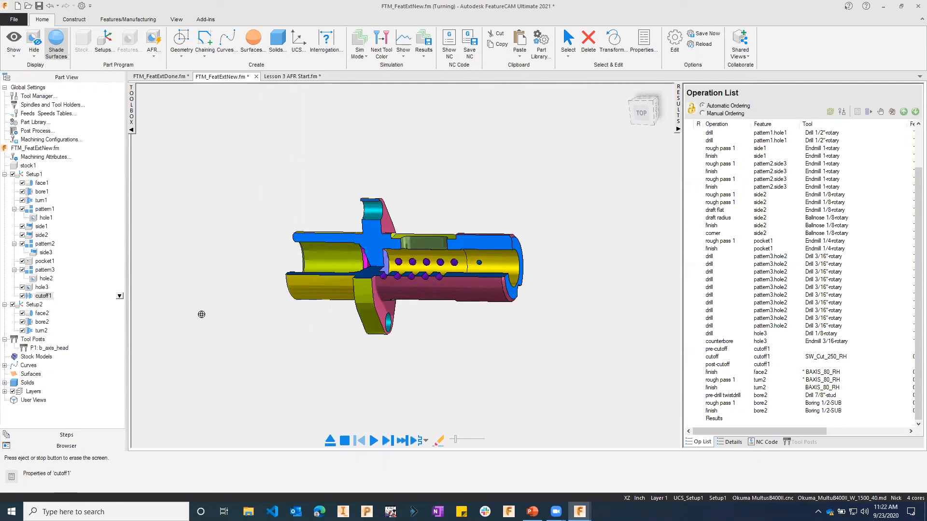
pyautogui.click(329, 441)
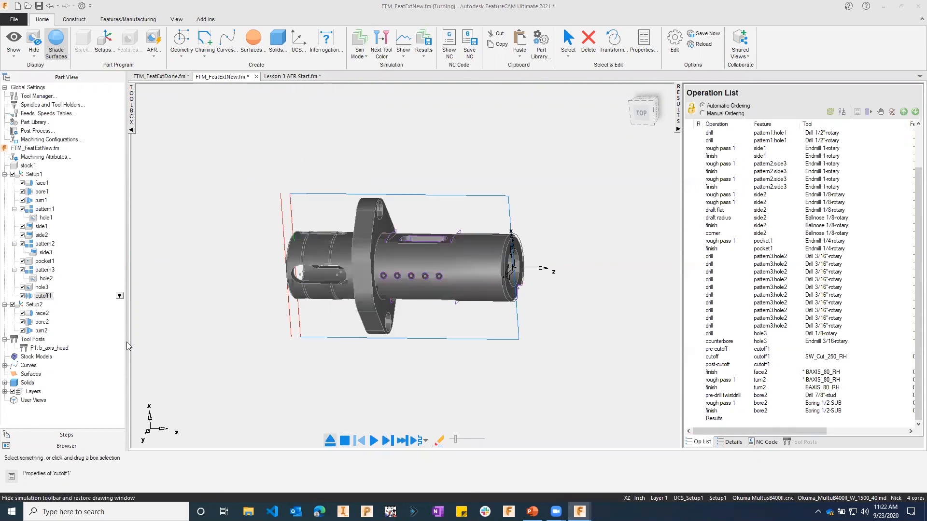
# Step: Review the B-axis orientation of the BAXIS_80_RH tool in turn2's rough operation, and close the properties without changing it
pyautogui.doubleClick(29, 331)
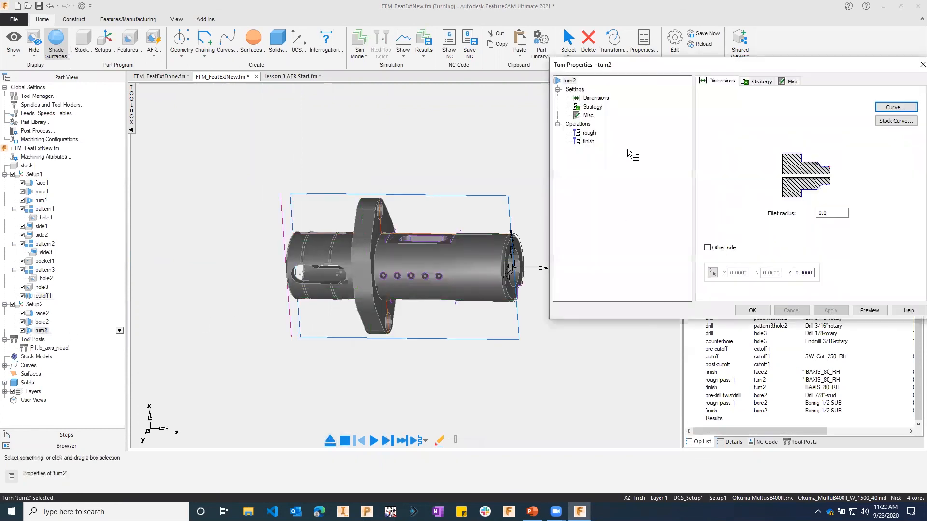
pyautogui.click(590, 133)
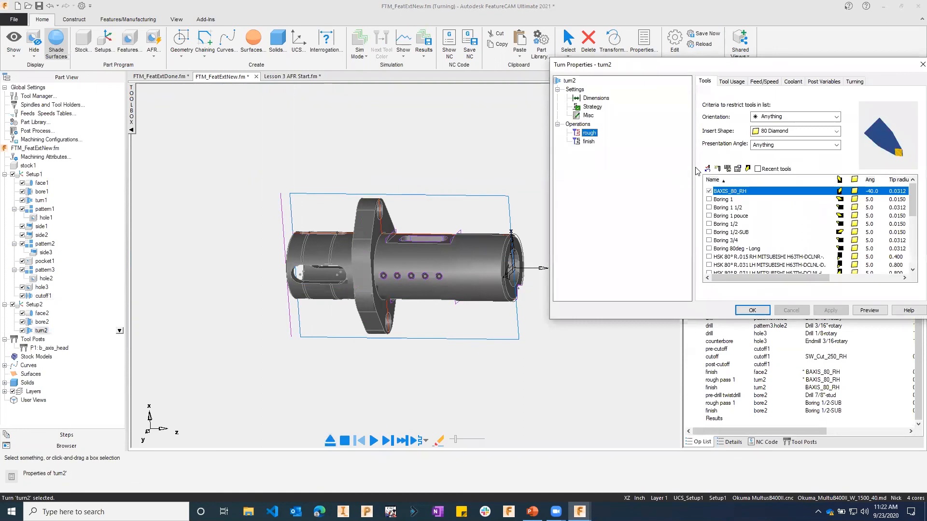
pyautogui.click(748, 169)
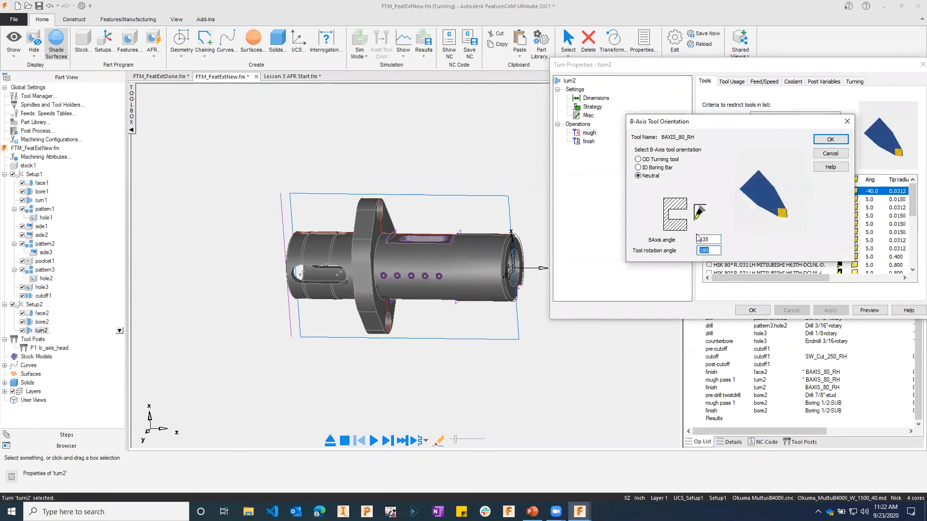
pyautogui.click(833, 154)
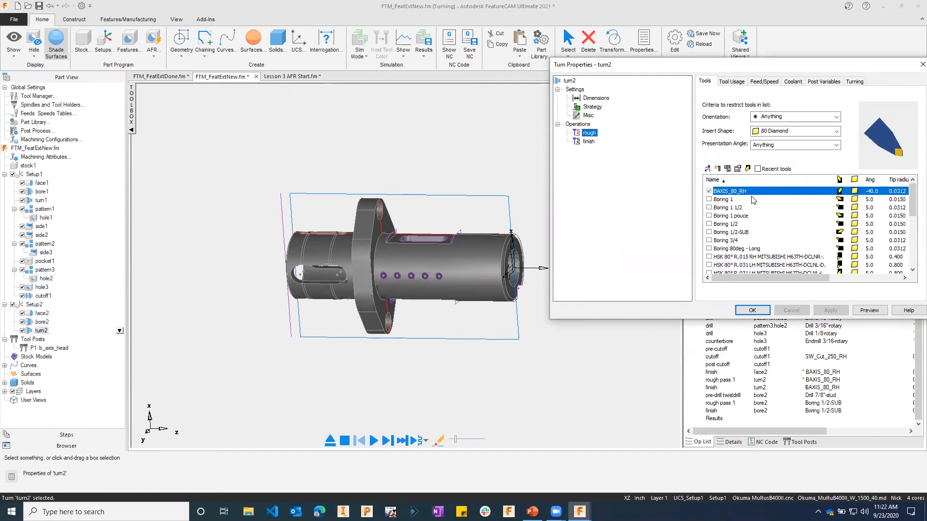
pyautogui.click(745, 309)
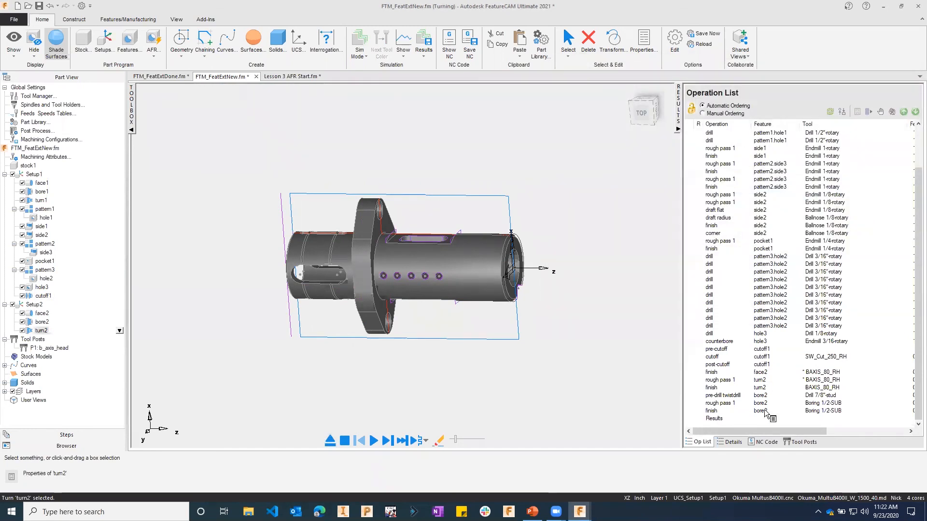
# Step: Display the program's NC code and look through its first operations from the beginning
pyautogui.click(731, 442)
pyautogui.click(765, 441)
pyautogui.scroll(-4, 805, 205)
pyautogui.moveTo(916, 139); pyautogui.dragTo(891, 119)
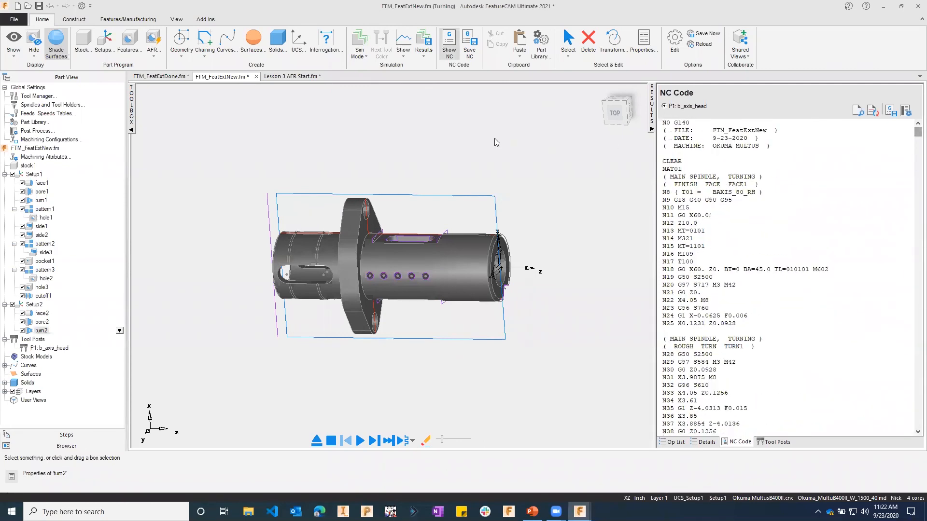